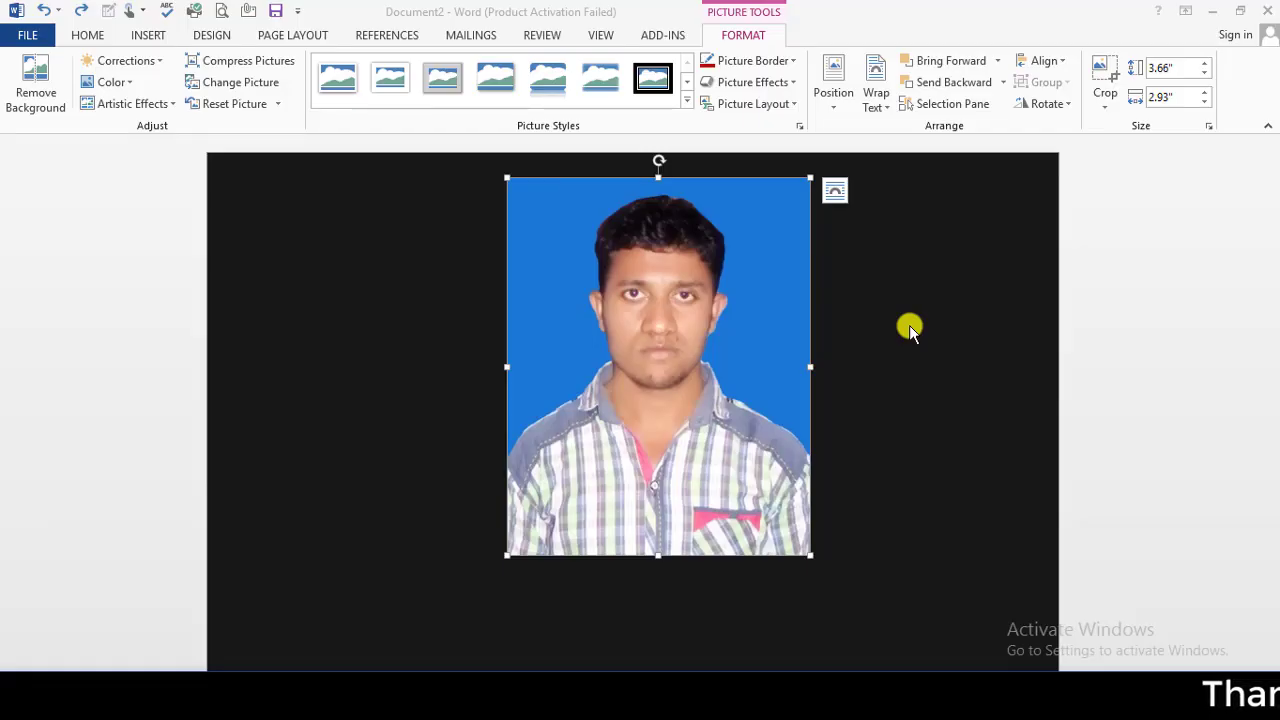
Look through the Picture Effects options for the portrait photo
scroll(909, 330, "down", 3)
scroll(917, 362, "down", 2)
scroll(788, 444, "up", 3)
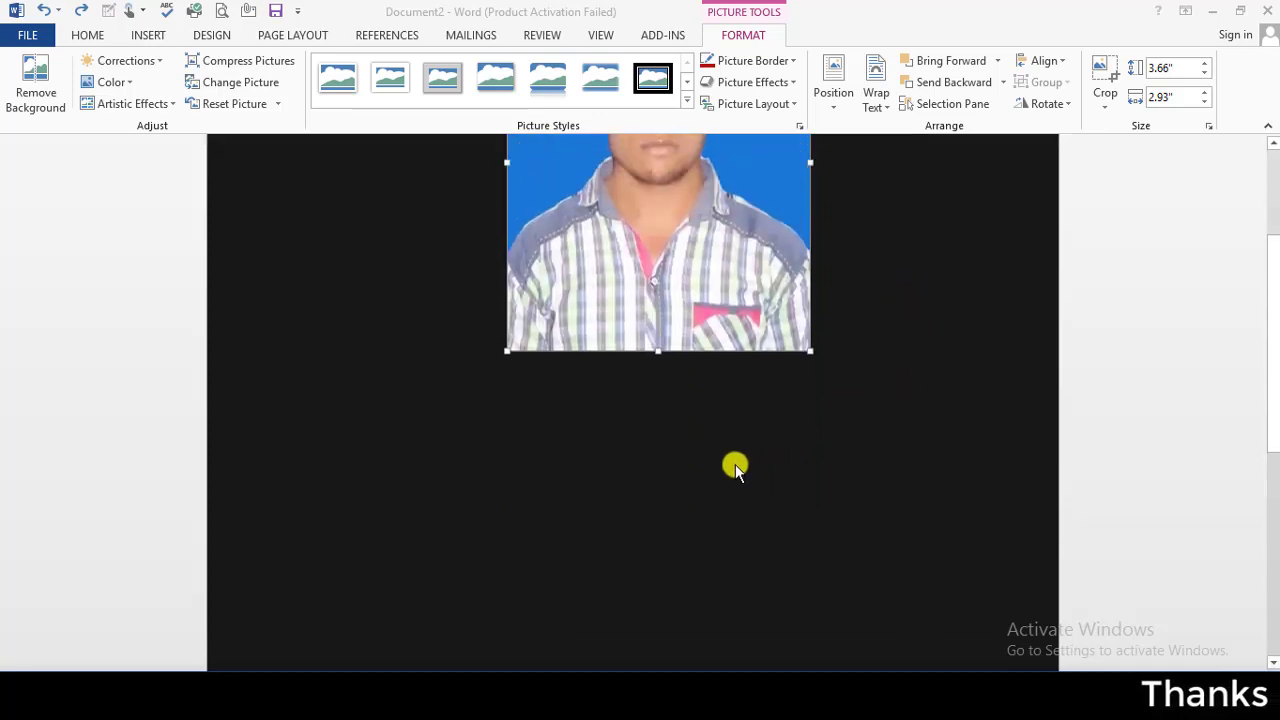
scroll(735, 464, "up", 3)
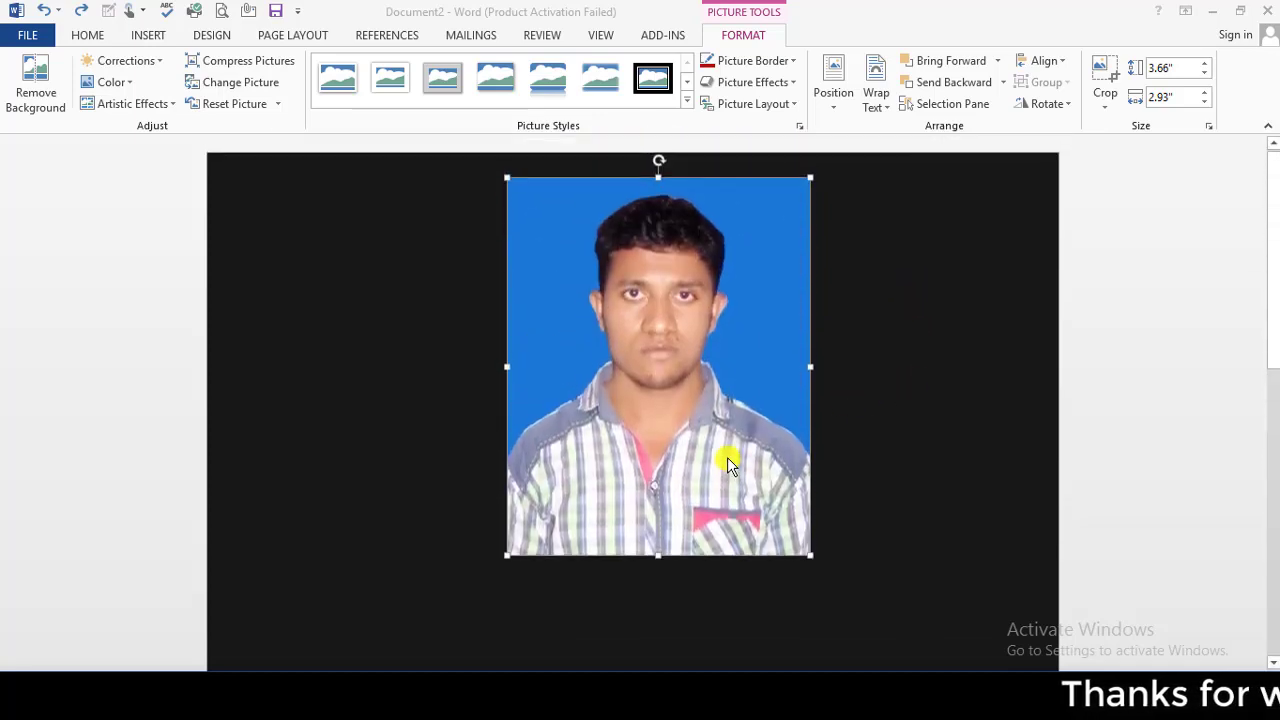
left_click(799, 85)
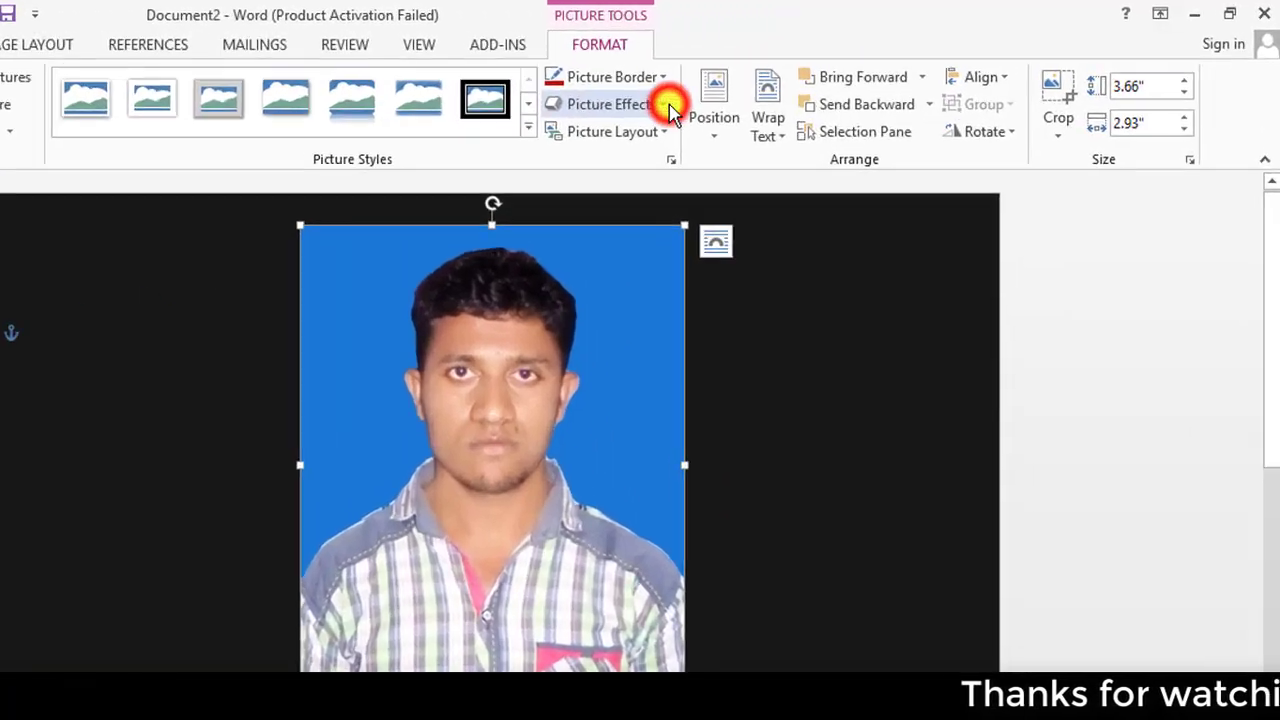
mouse_move(437, 186)
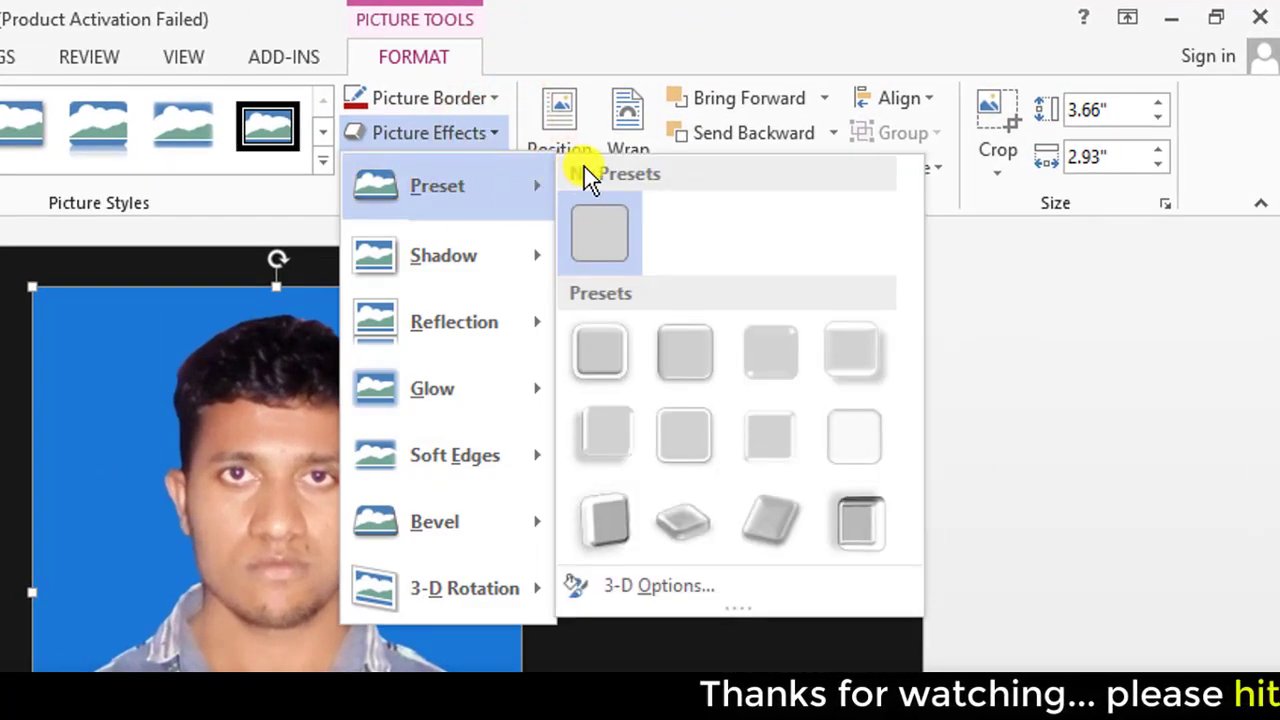
left_click_drag(920, 610, 935, 630)
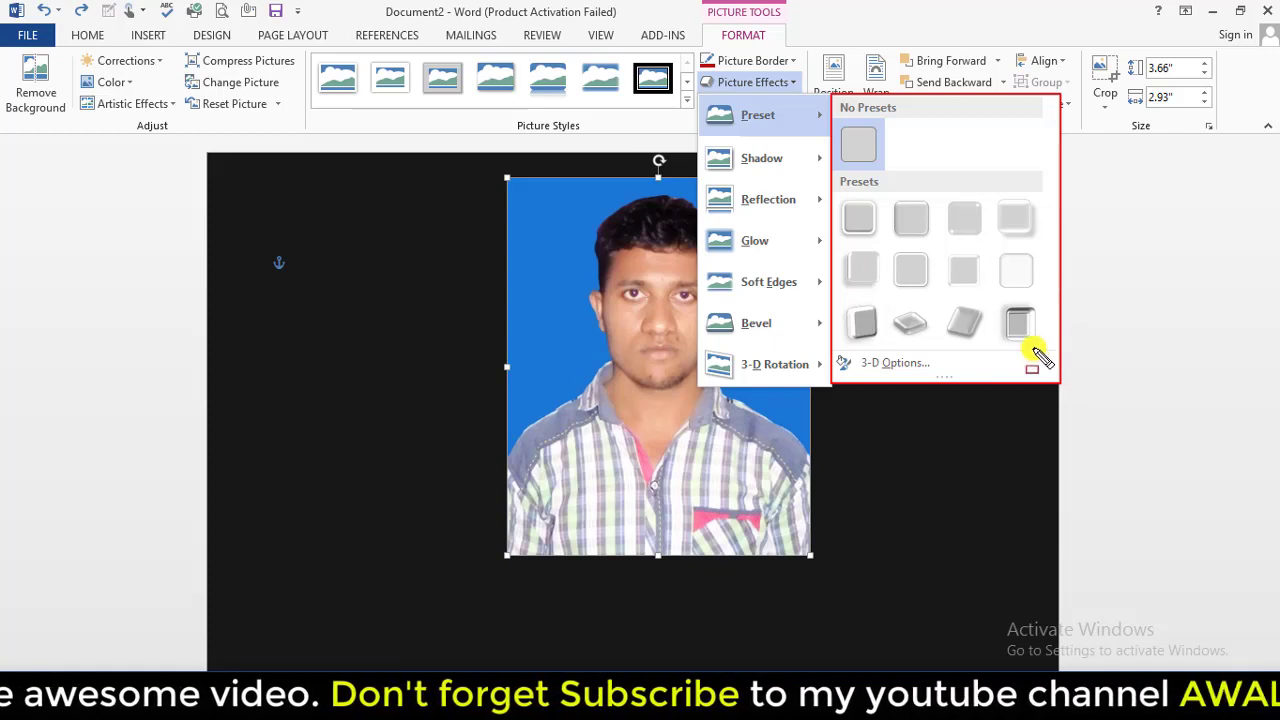
Dismiss the effect presets, drag the photo to the page's right edge, and expand the picture styles gallery
left_click(1137, 405)
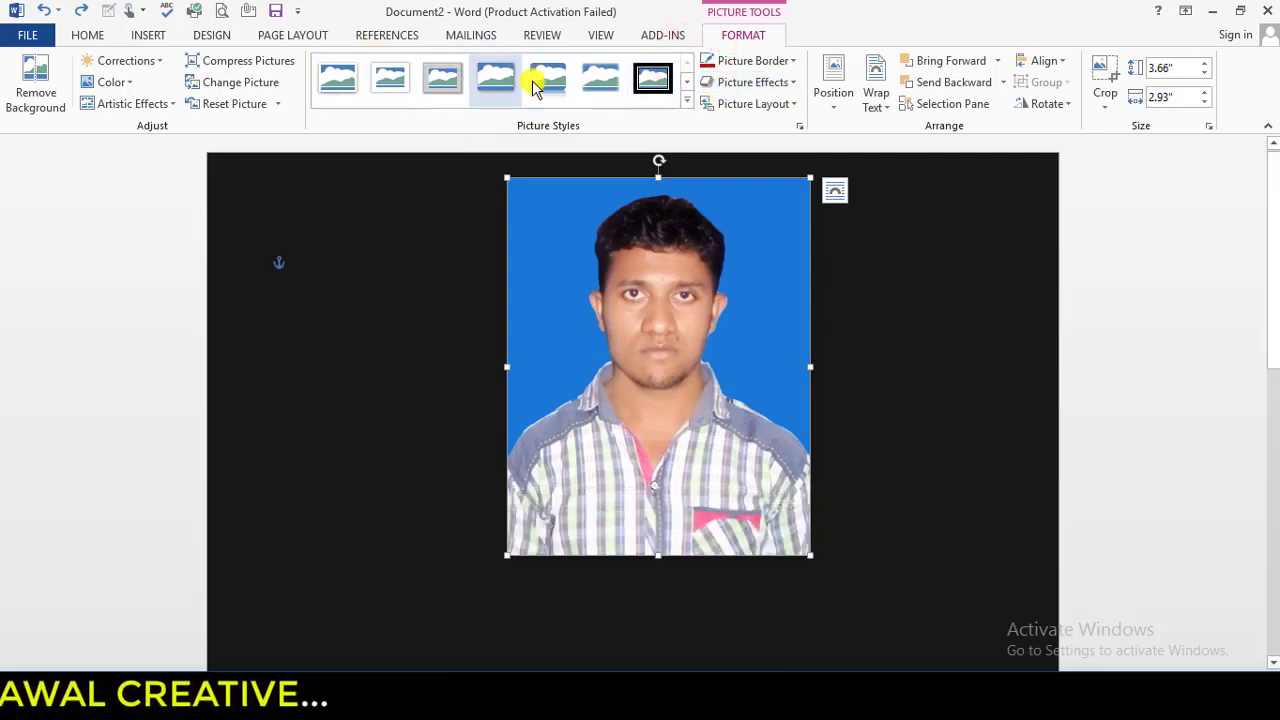
mouse_move(652, 222)
left_mouse_down()
mouse_move(868, 236)
mouse_move(858, 222)
left_mouse_up()
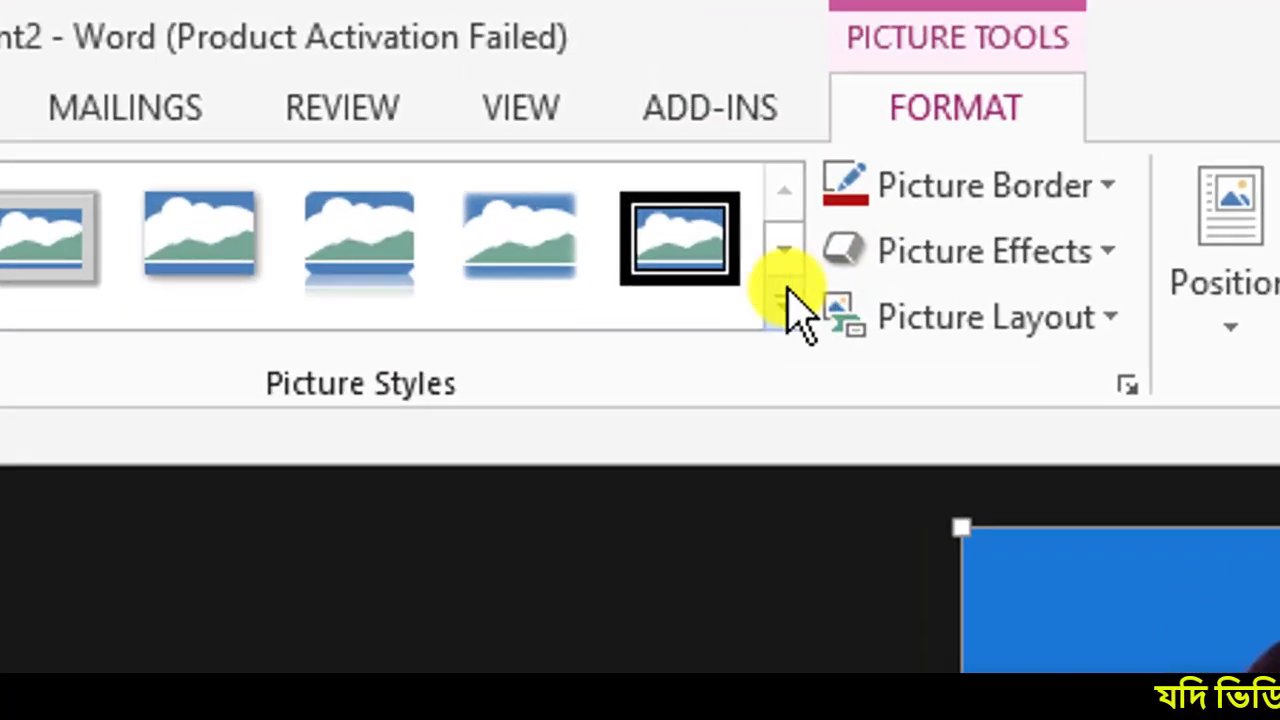
left_click(680, 95)
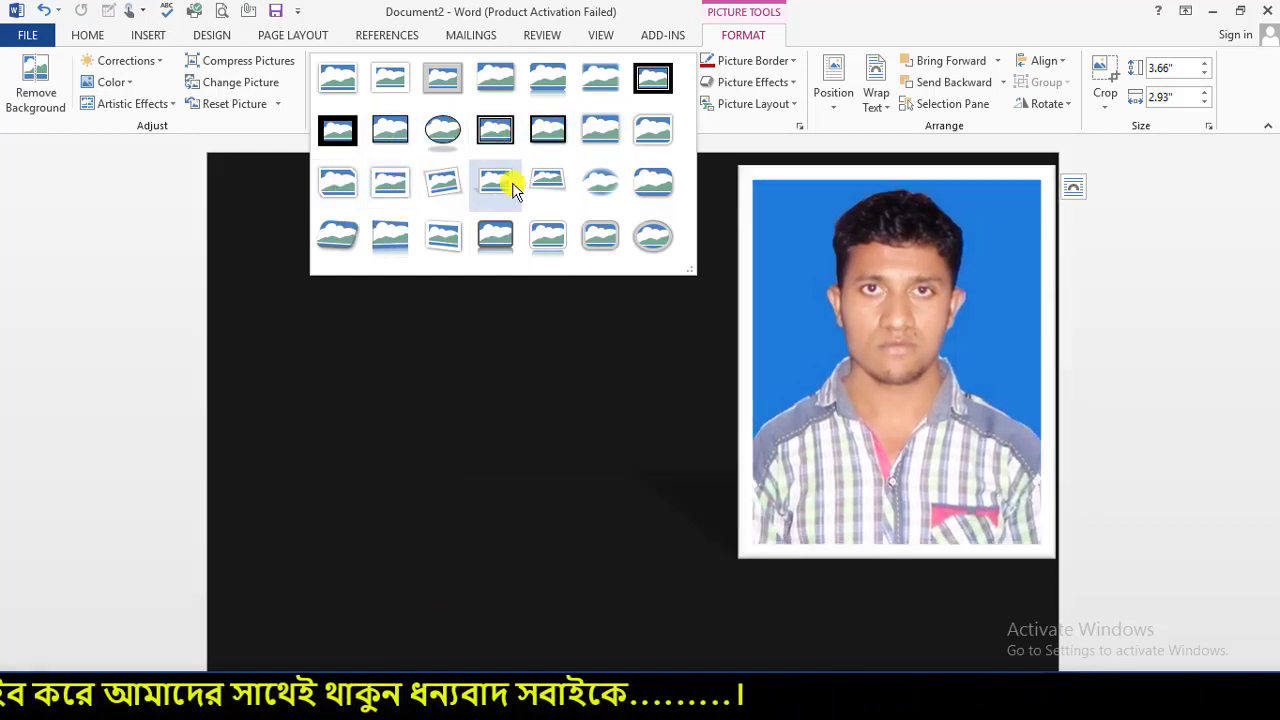
Apply the Bevel Rectangle style, reposition the photo, and browse styles and effects without choosing one
left_click(641, 184)
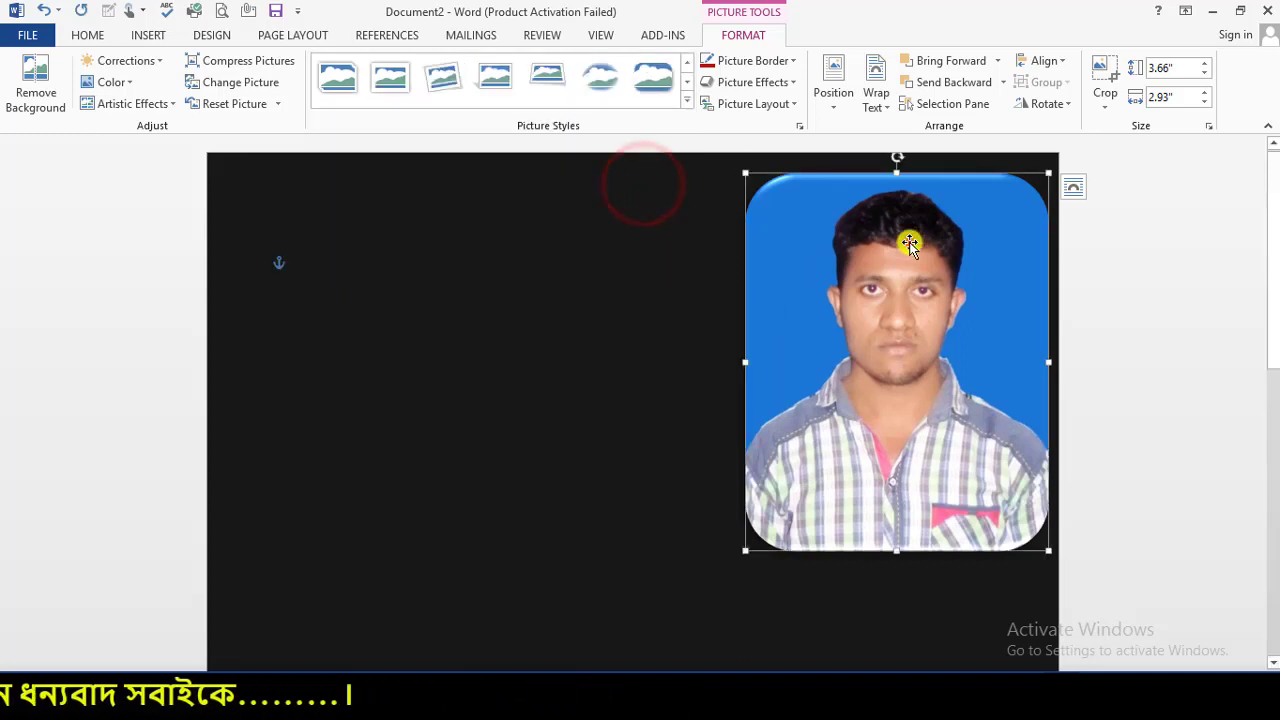
left_click_drag(908, 243, 647, 292)
left_click(902, 310)
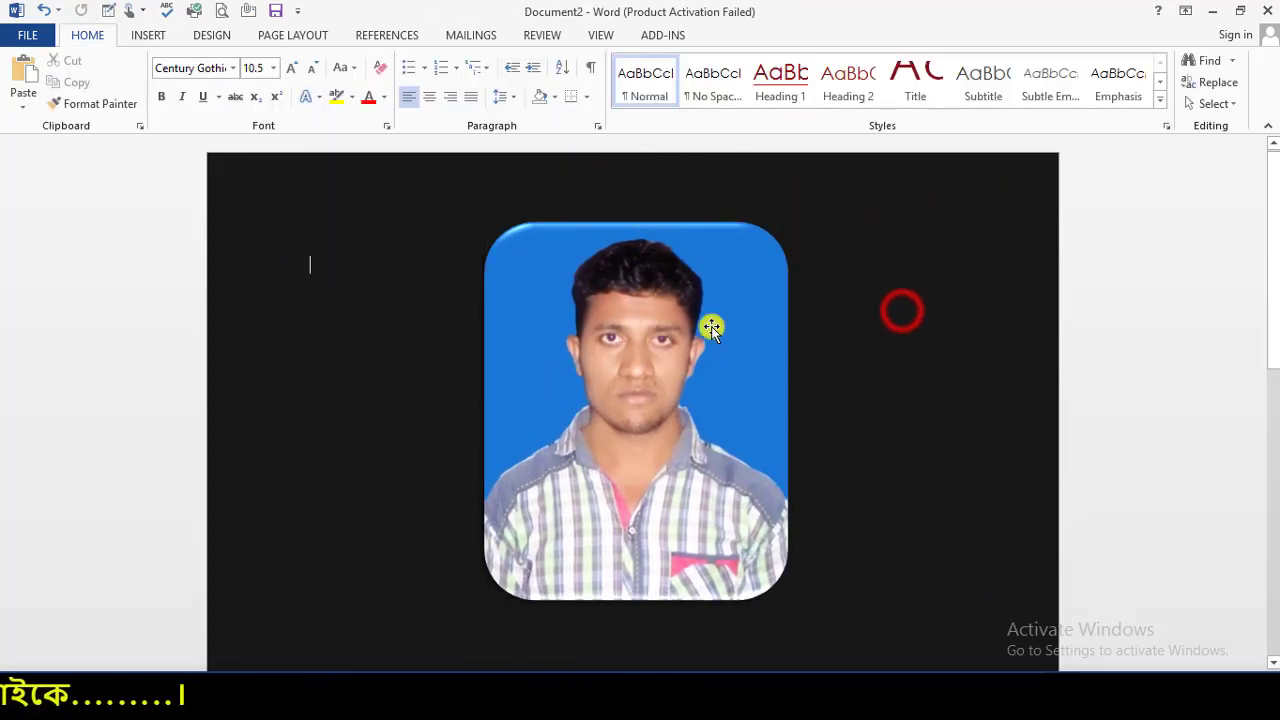
left_click_drag(634, 336, 655, 330)
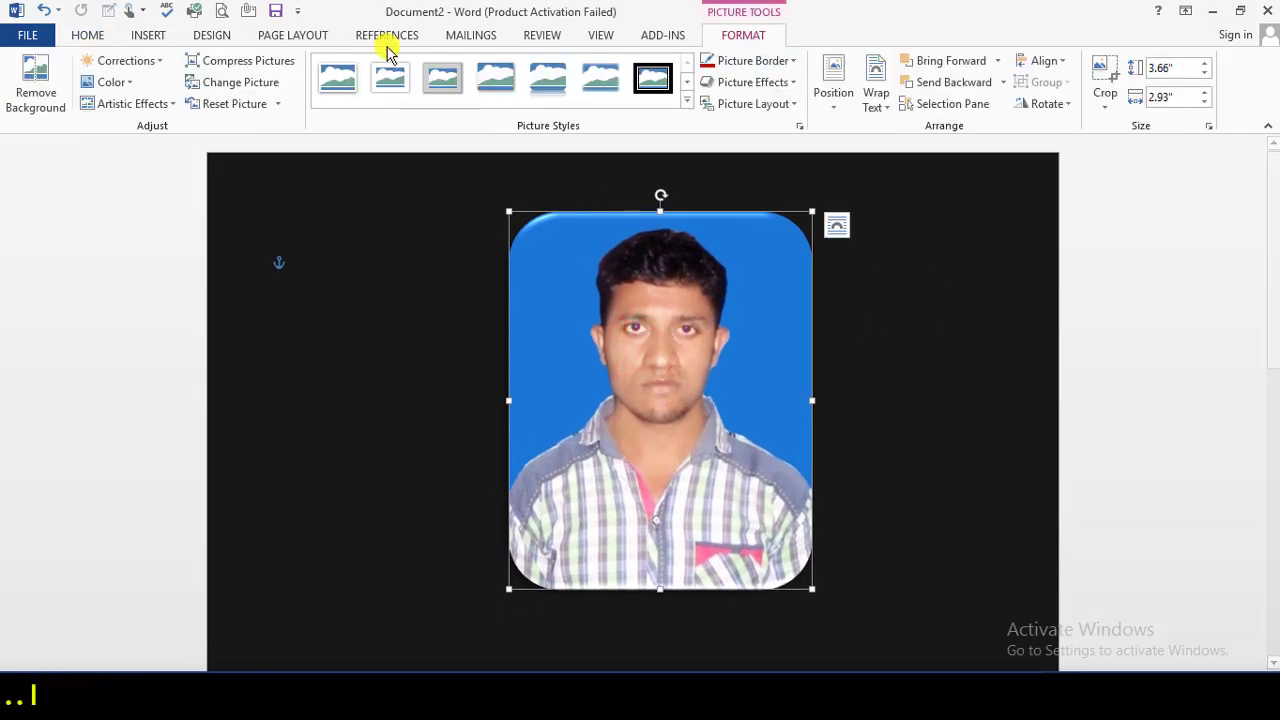
left_click(687, 100)
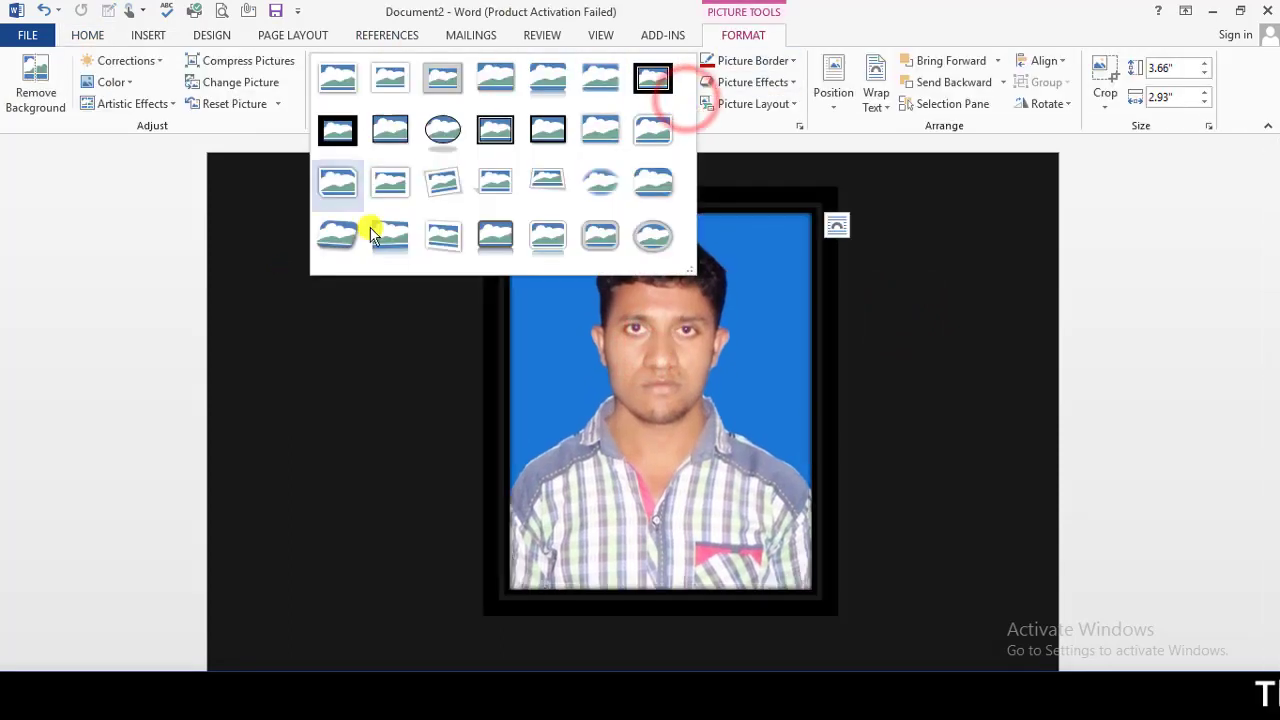
left_click(805, 82)
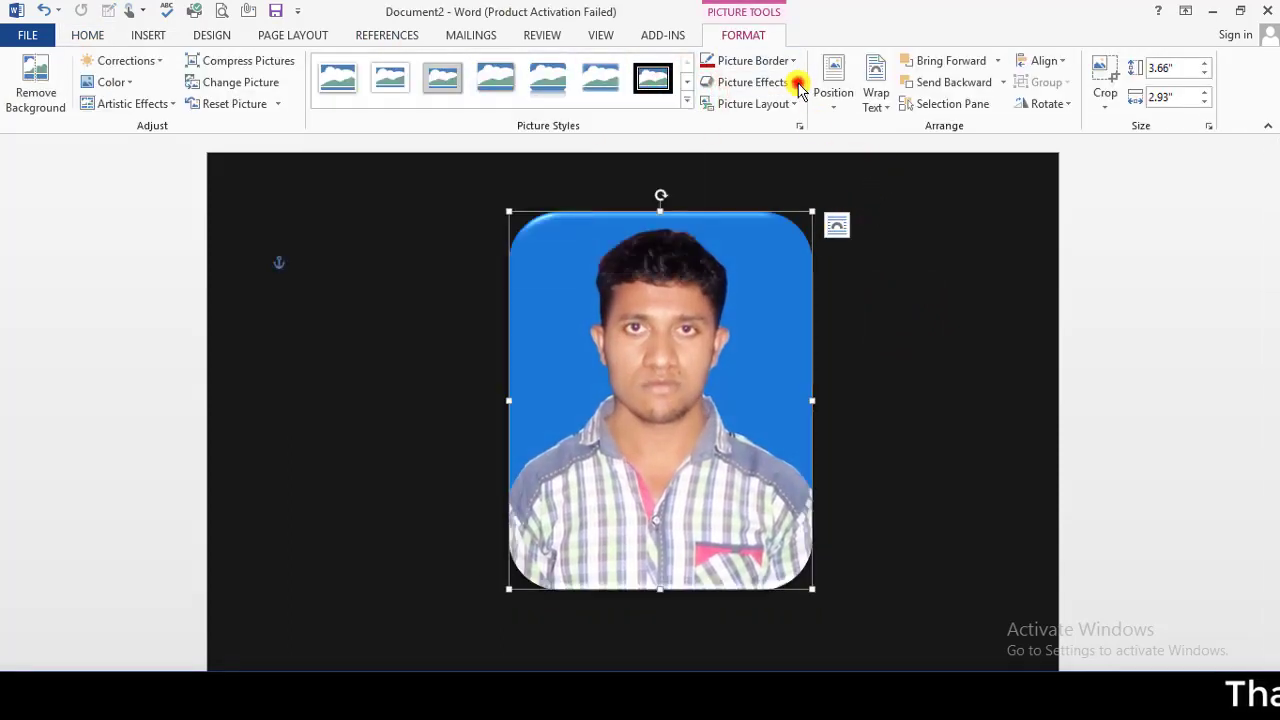
left_click(797, 82)
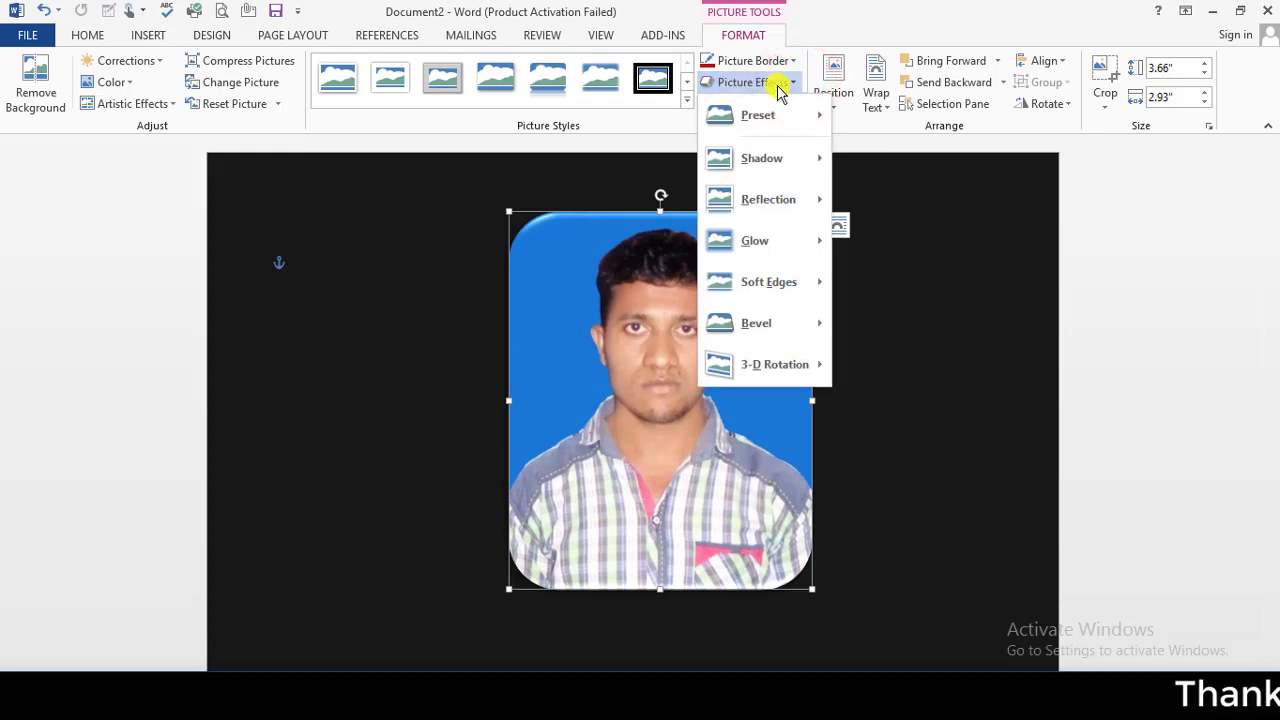
mouse_move(758, 115)
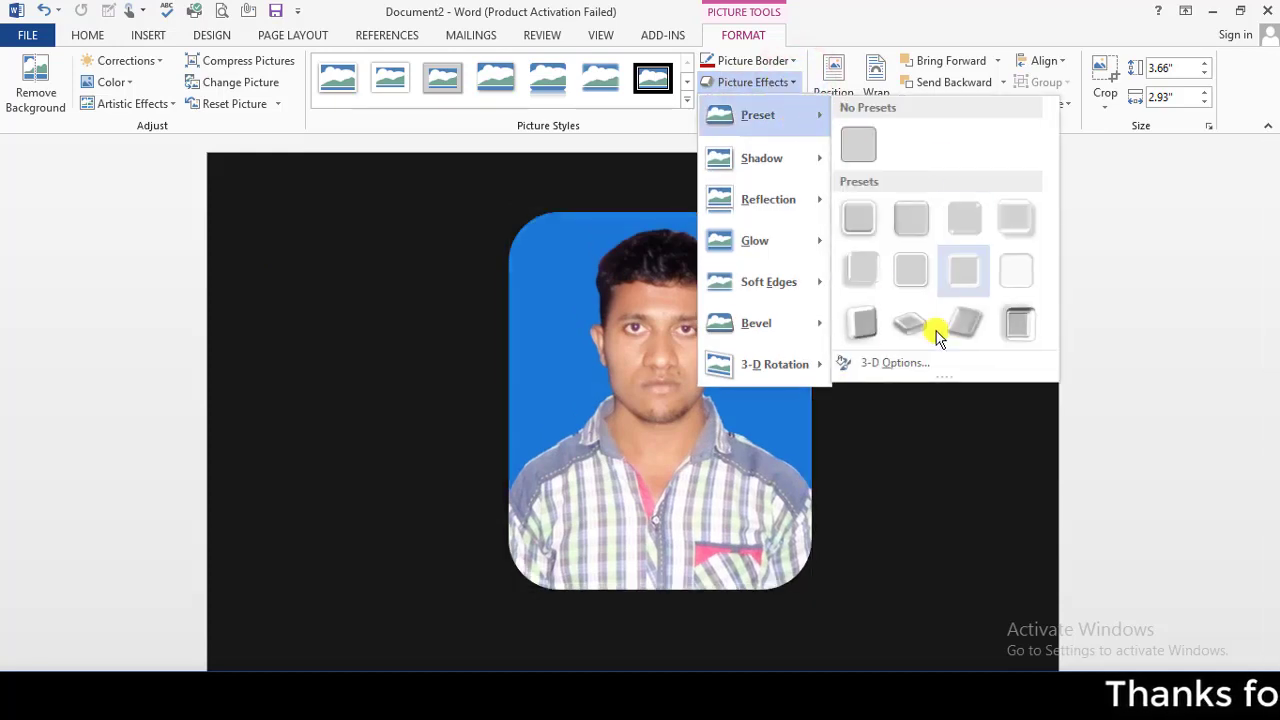
left_click(866, 435)
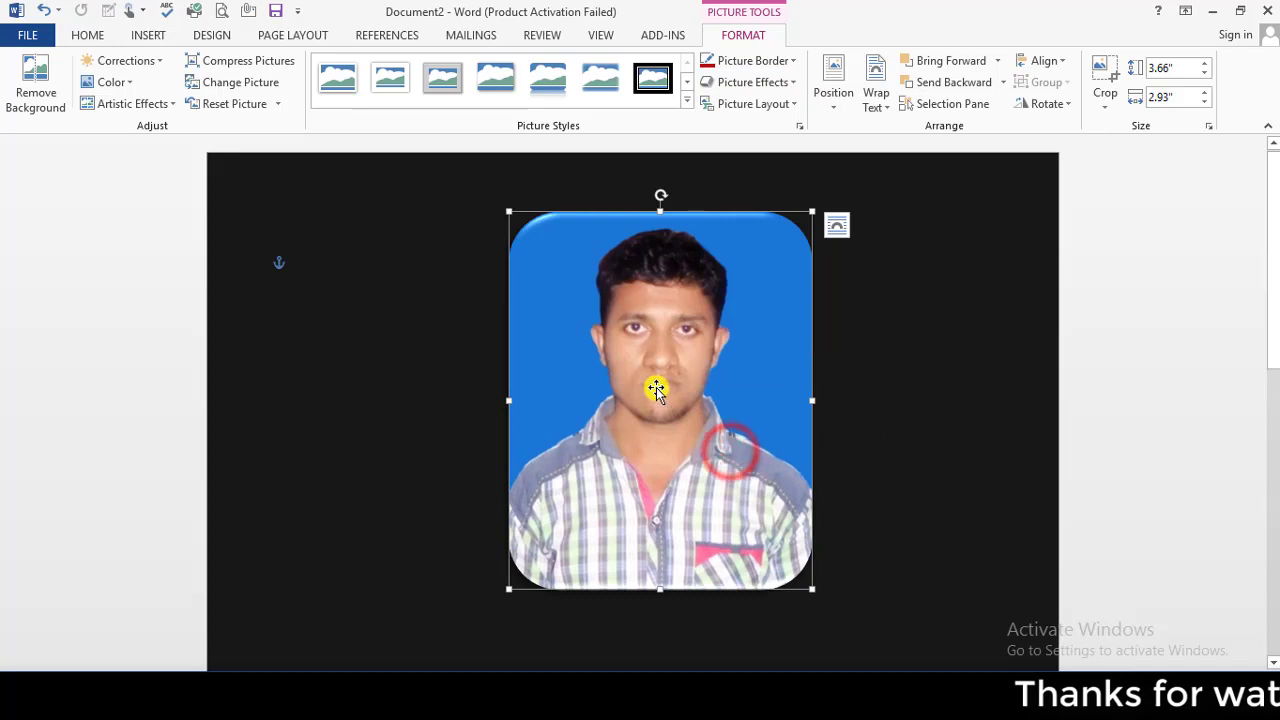
Undo twice back to the plain photo and place it at the page's upper left
key("ctrl+z")
key("ctrl+z")
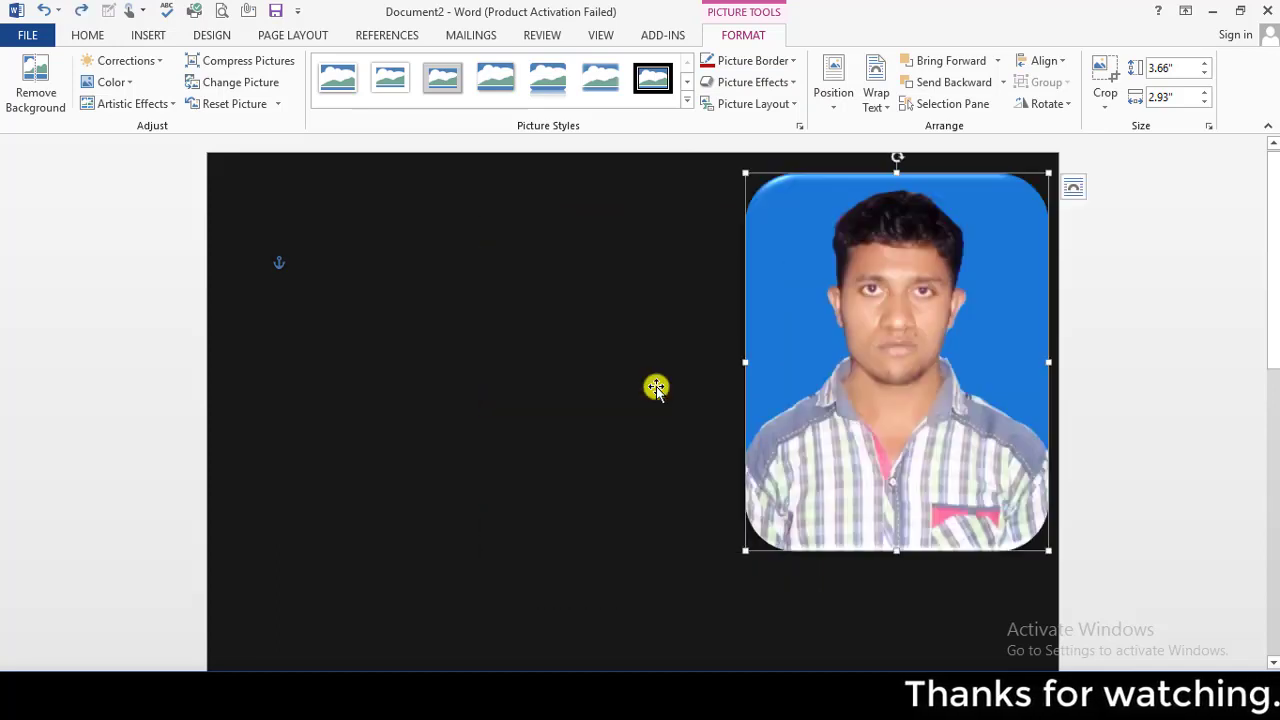
key("ctrl+z")
left_click_drag(910, 292, 706, 350)
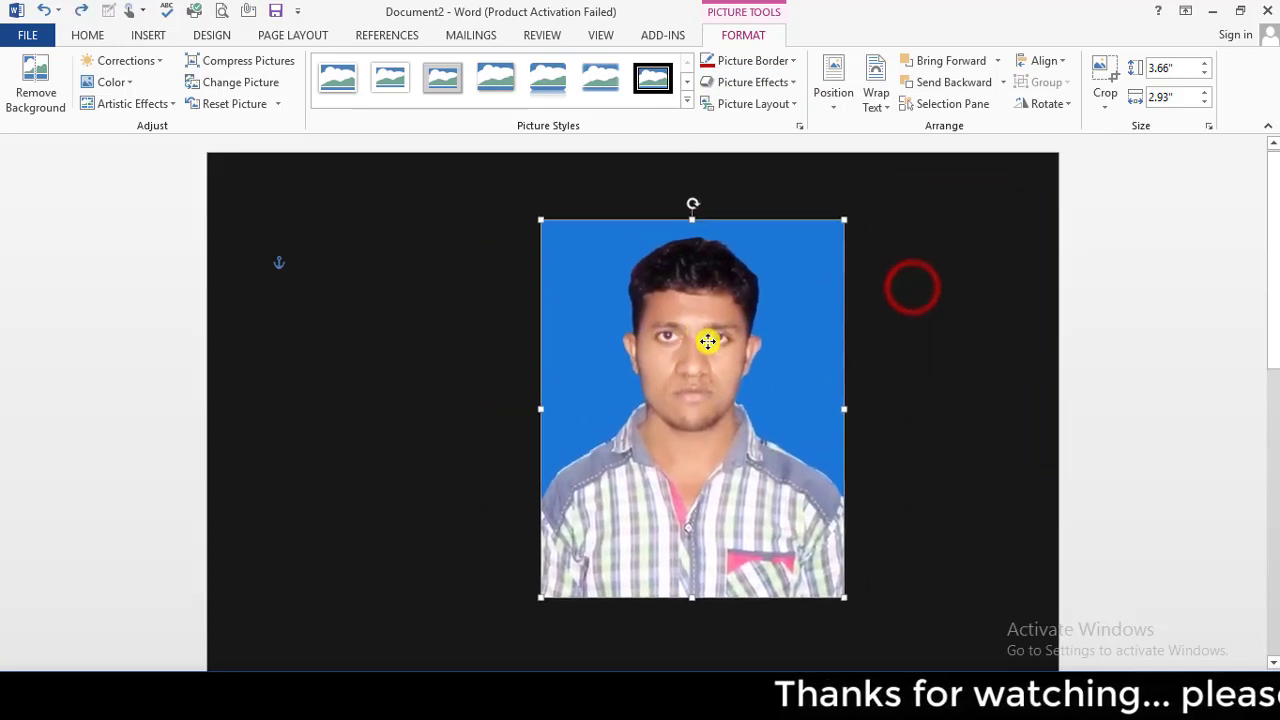
left_click_drag(731, 305, 429, 259)
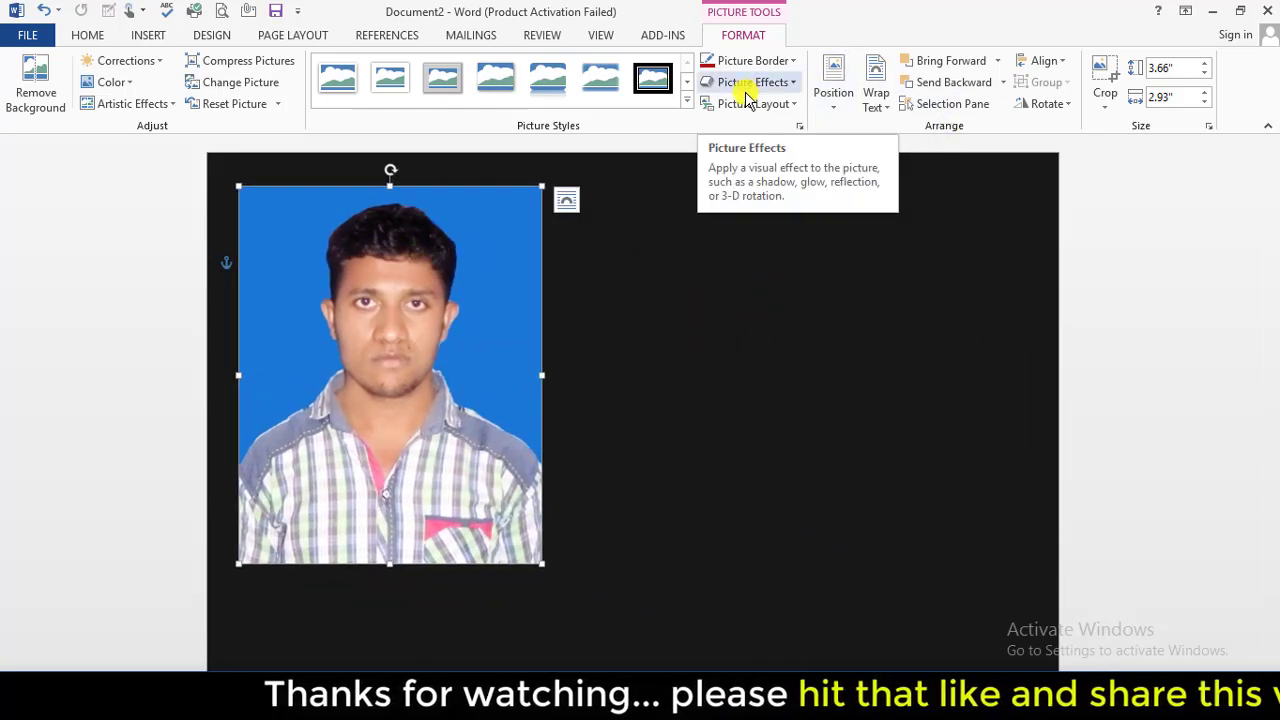
Browse the Picture Effects list and bring up its 3-D presets for the upper-left photo
left_click(793, 90)
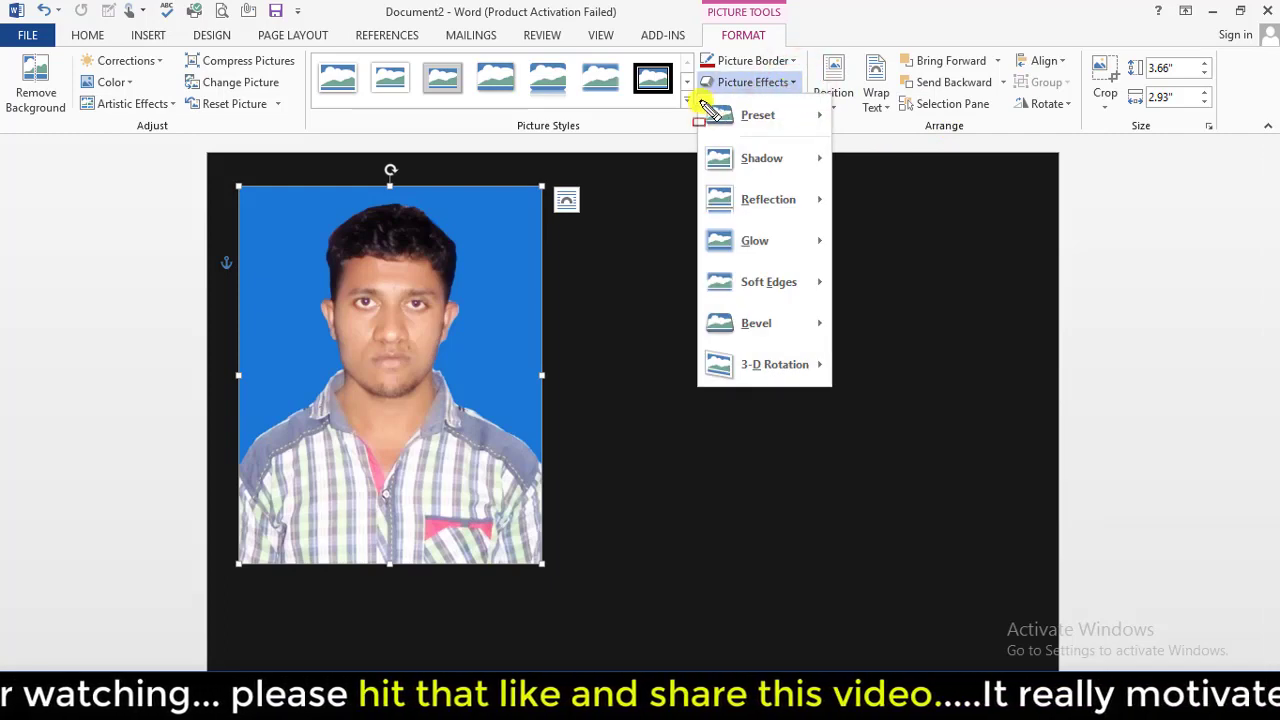
left_click_drag(698, 93, 830, 392)
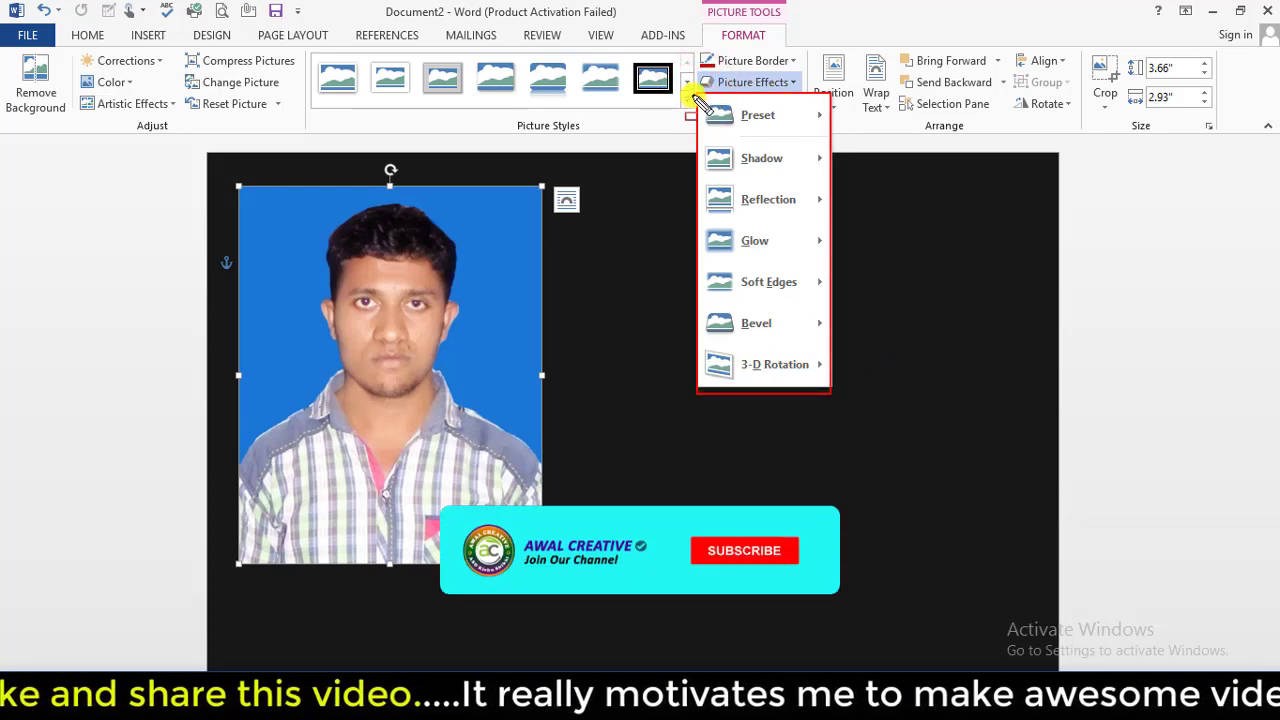
left_click_drag(700, 94, 833, 137)
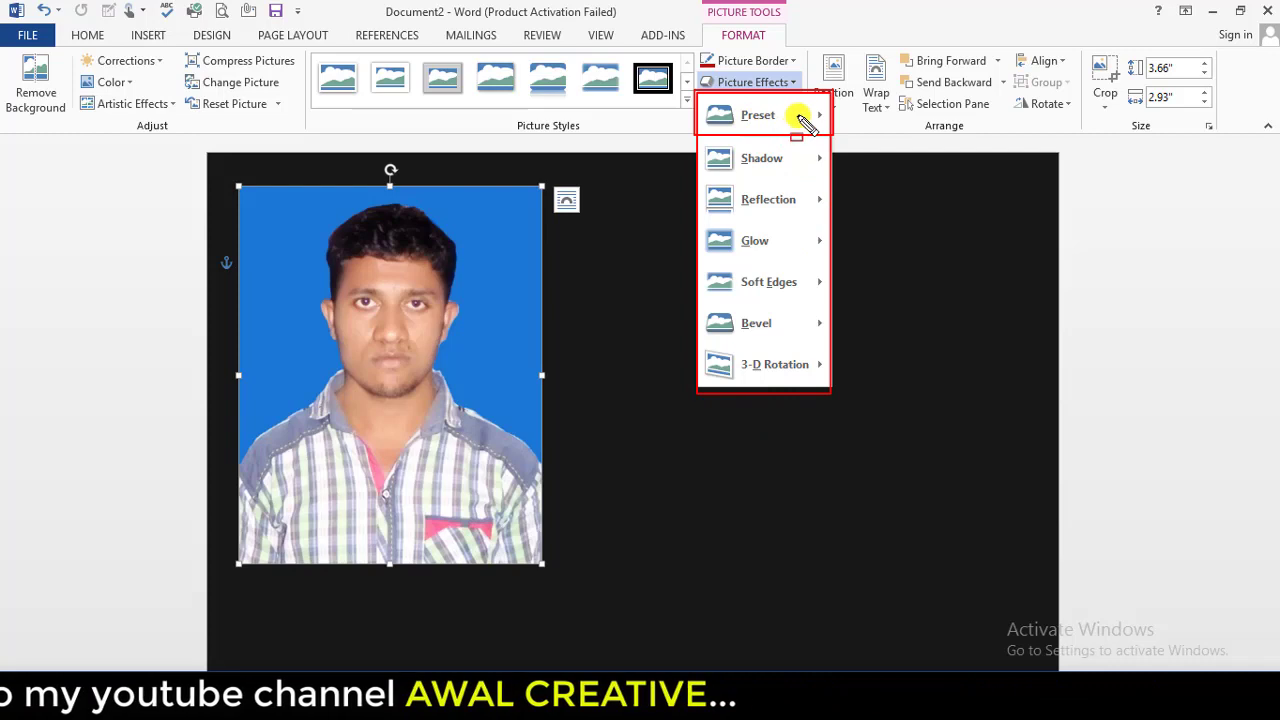
left_click(836, 144)
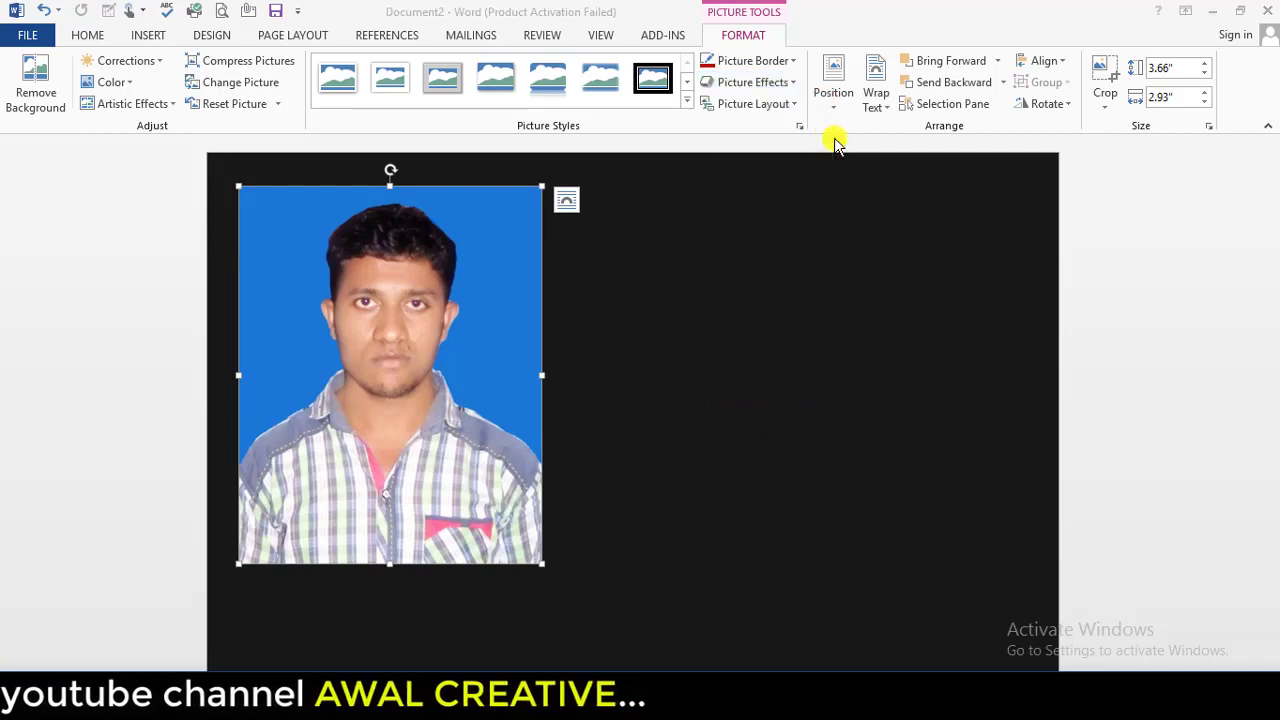
left_click(790, 82)
mouse_move(760, 115)
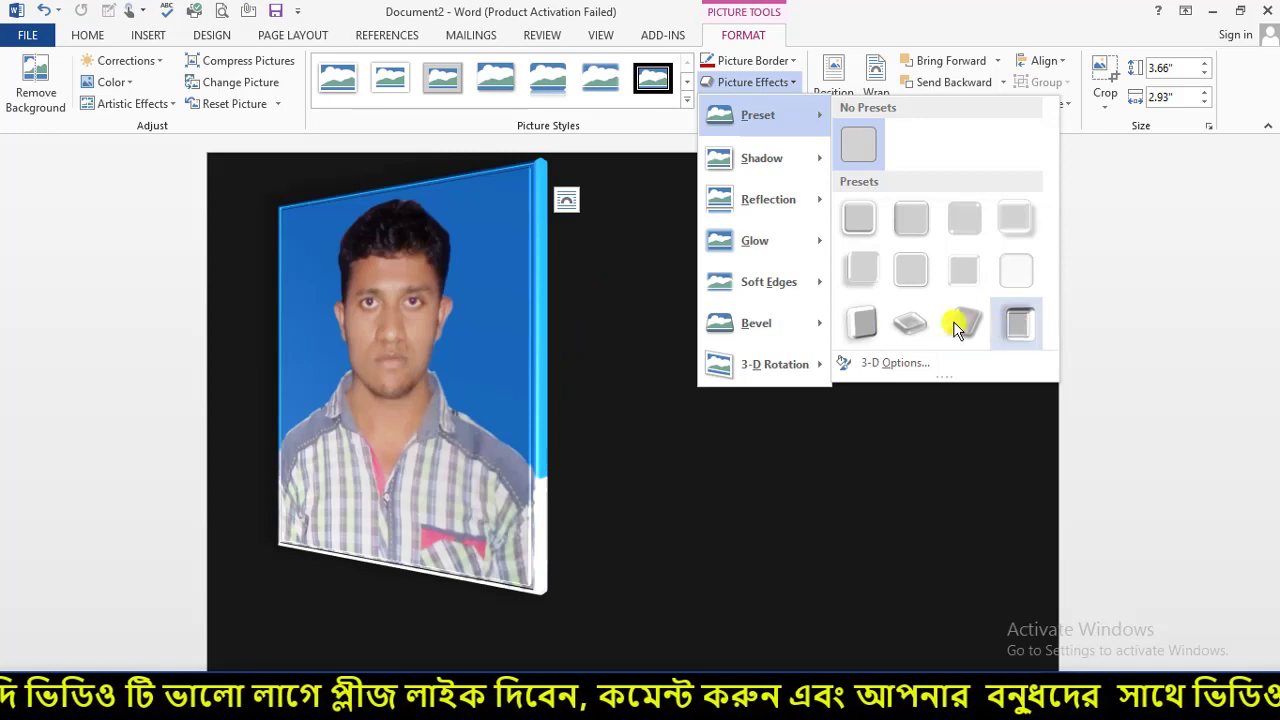
Apply the perspective 3-D preset and shift the tilted photo toward the page's left side
left_click(912, 323)
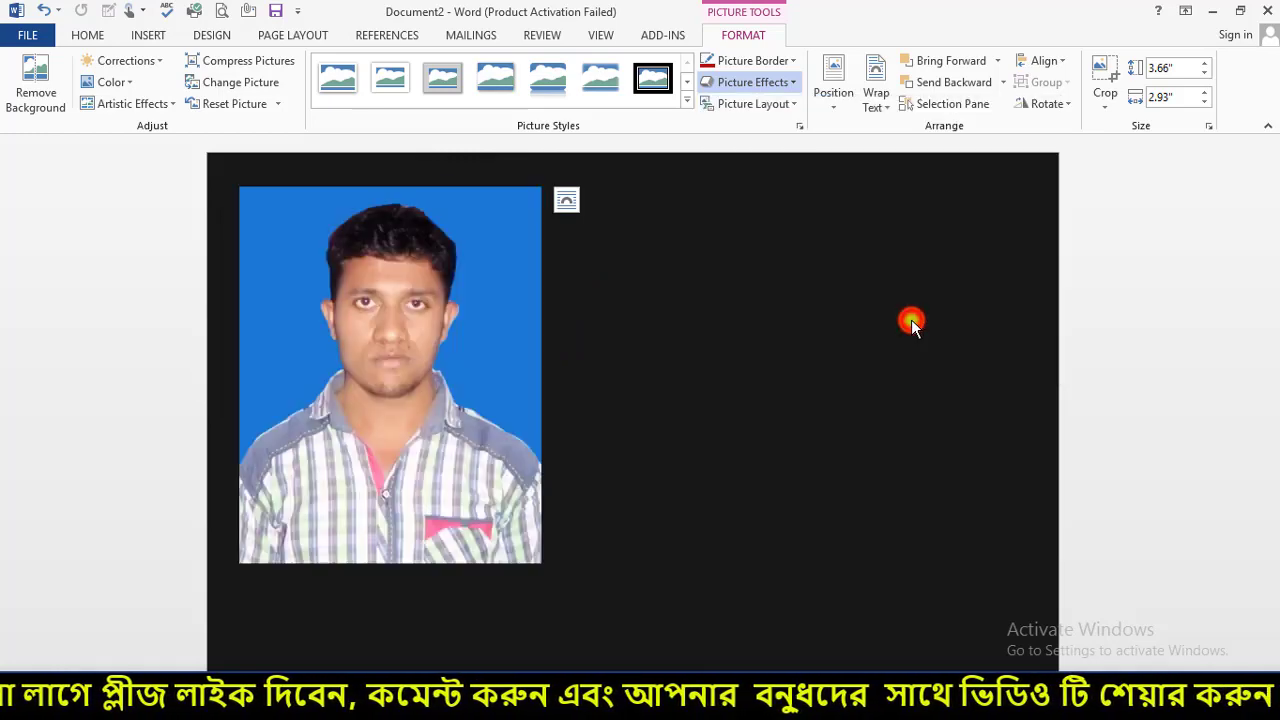
left_click_drag(369, 334, 509, 311)
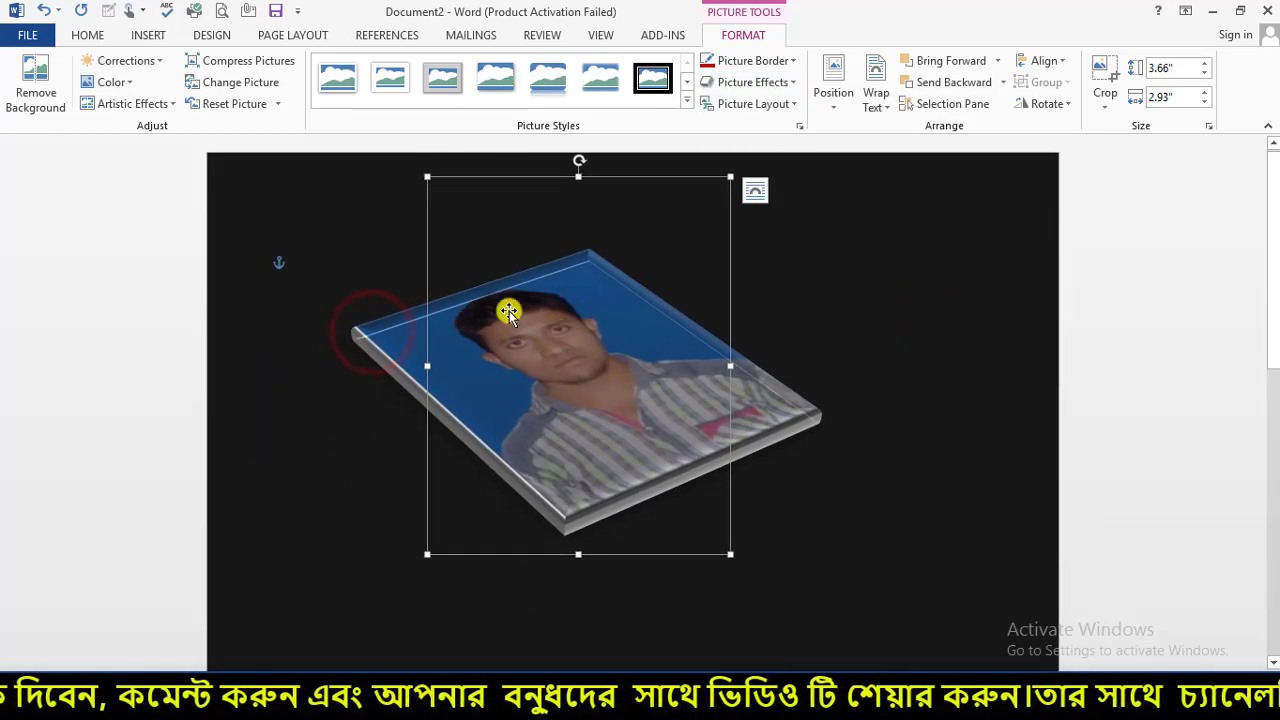
left_click_drag(627, 356, 605, 366)
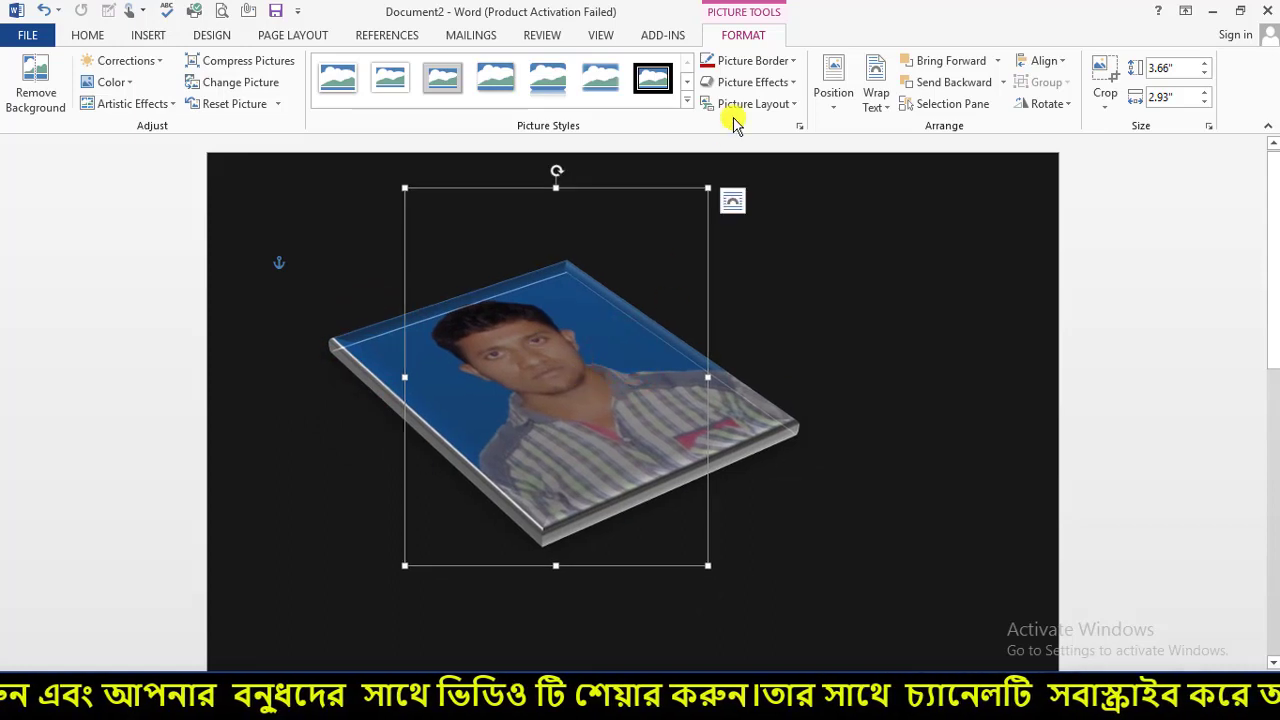
left_click(790, 82)
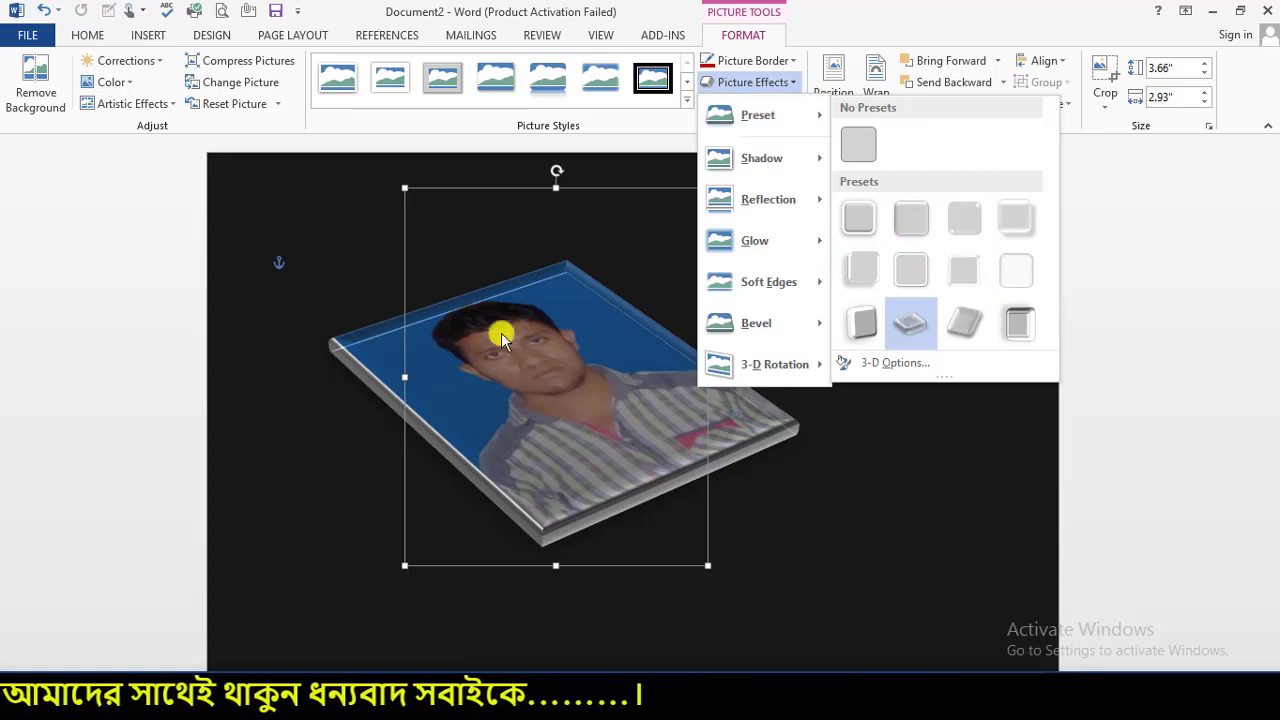
left_click(631, 287)
mouse_move(556, 390)
left_mouse_down()
mouse_move(528, 368)
mouse_move(558, 307)
mouse_move(488, 339)
left_mouse_up()
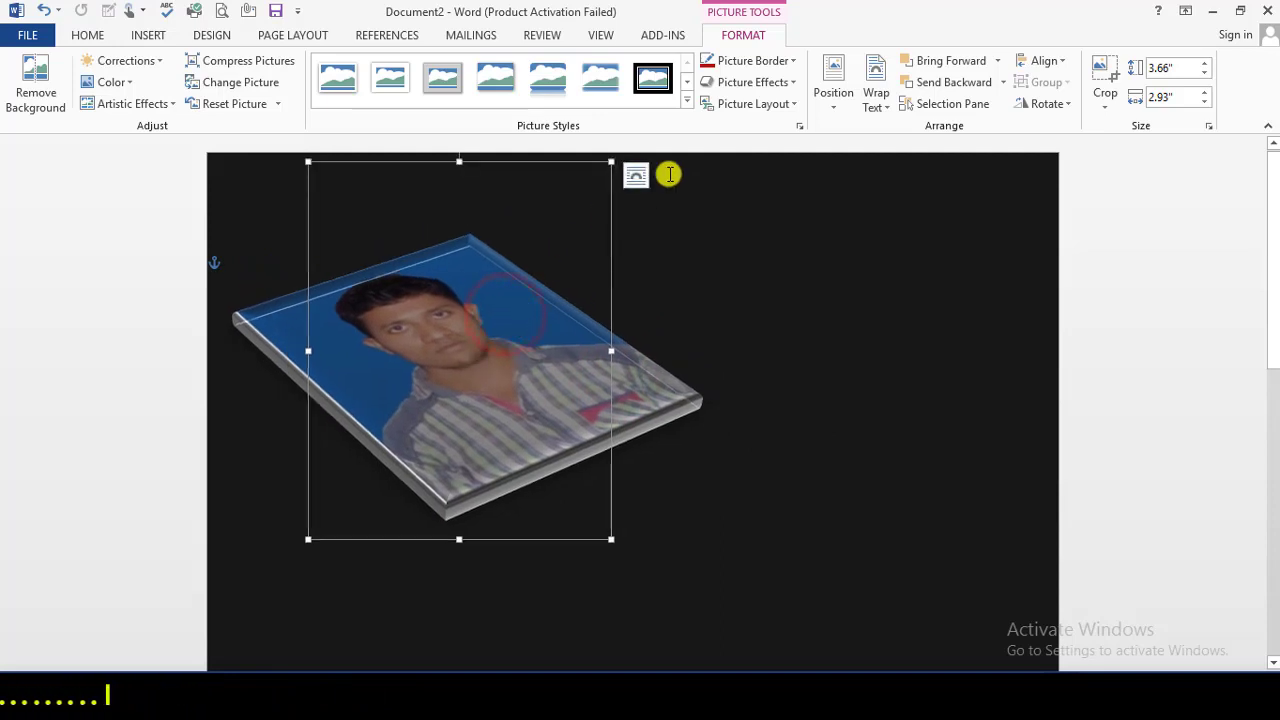
left_click(793, 82)
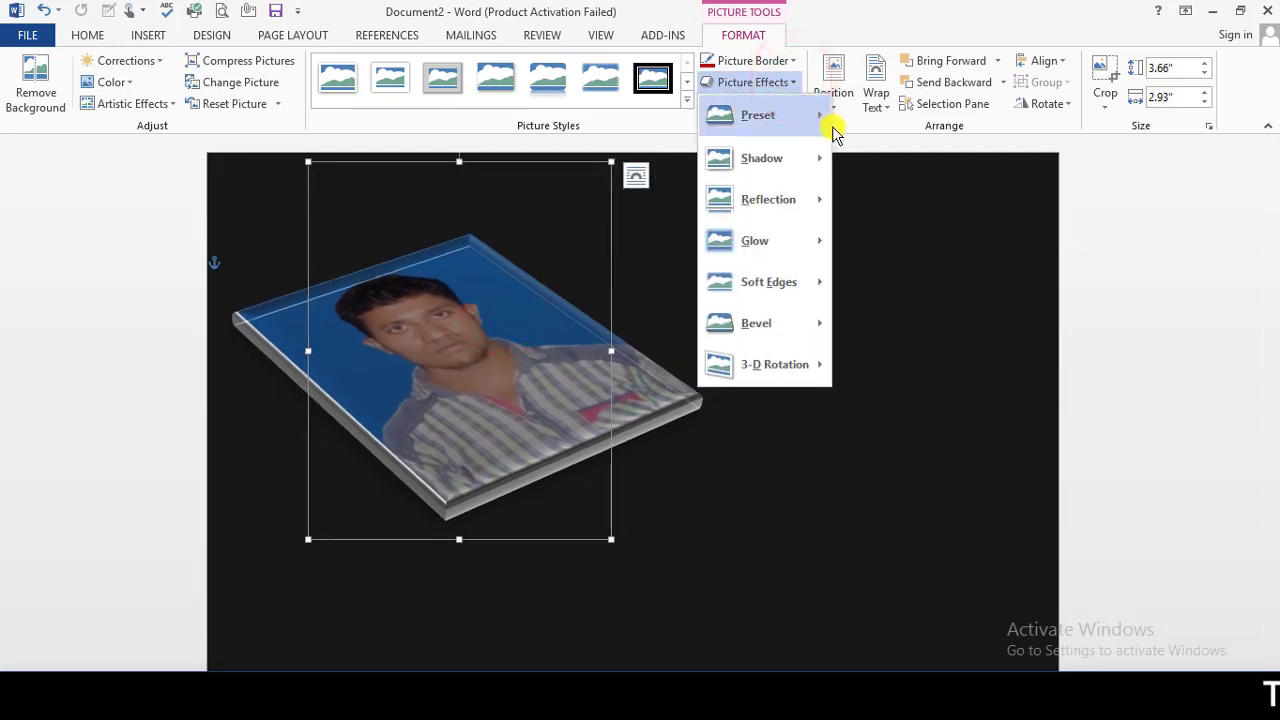
mouse_move(763, 115)
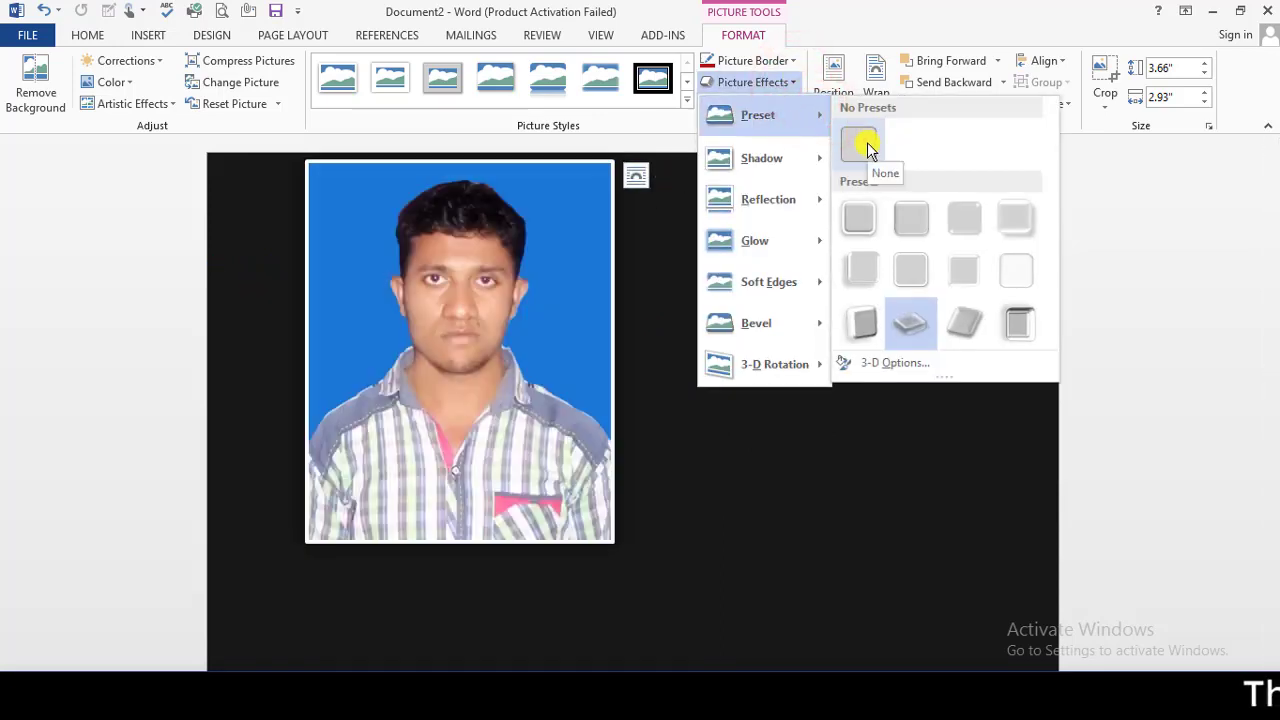
Remove the 3-D preset so the photo is flat again, then reselect it
left_click(867, 142)
left_click(452, 230)
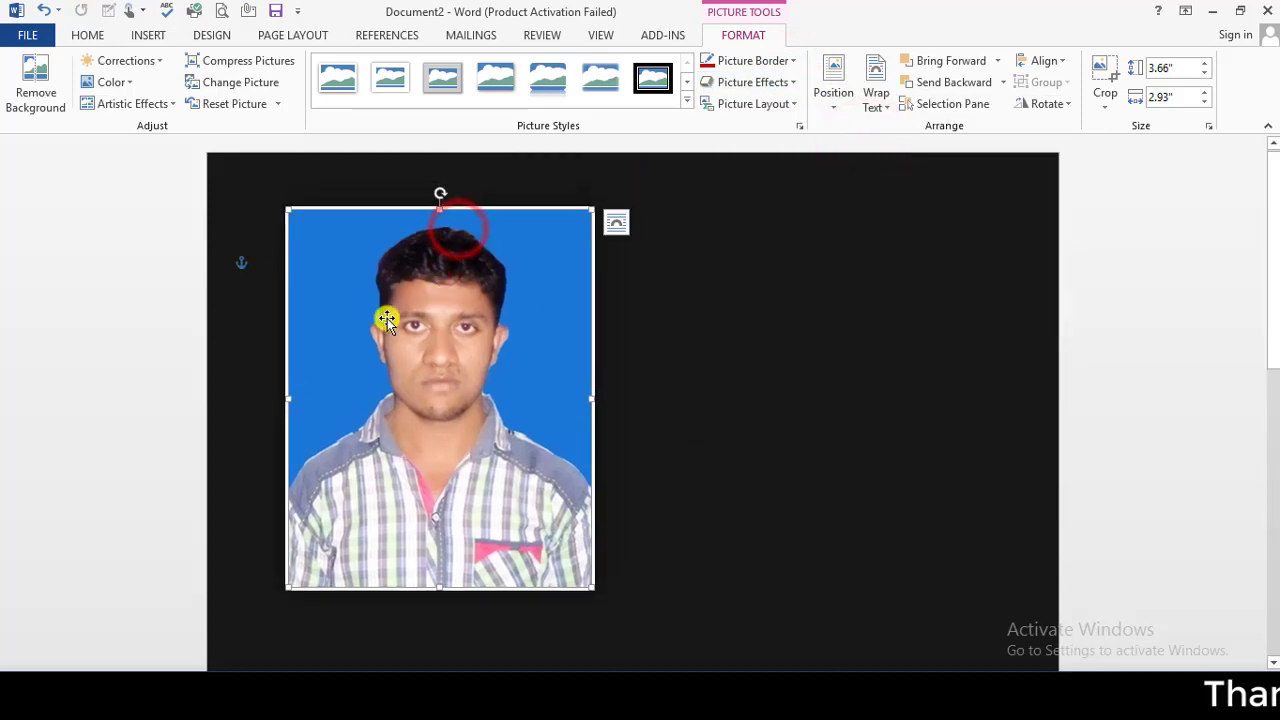
left_click(679, 287)
left_click(434, 293)
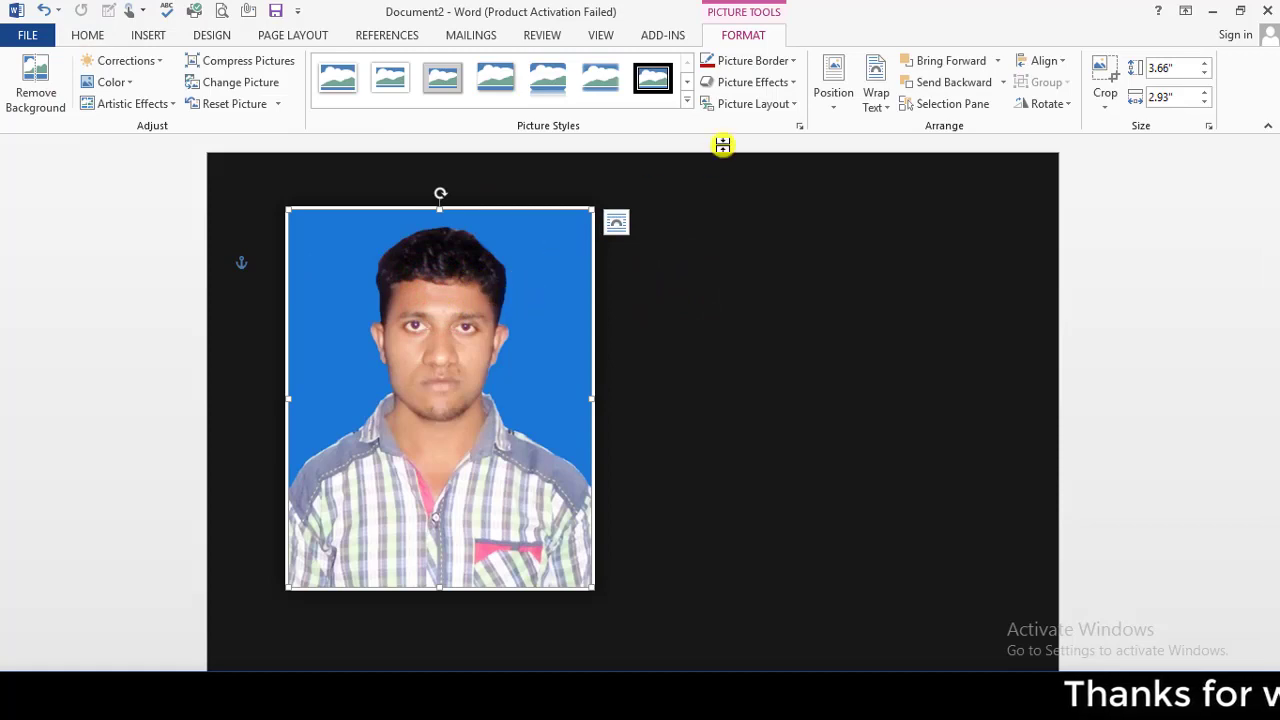
Bring up the Picture Effects 3-D presets for the photo again
left_click(785, 82)
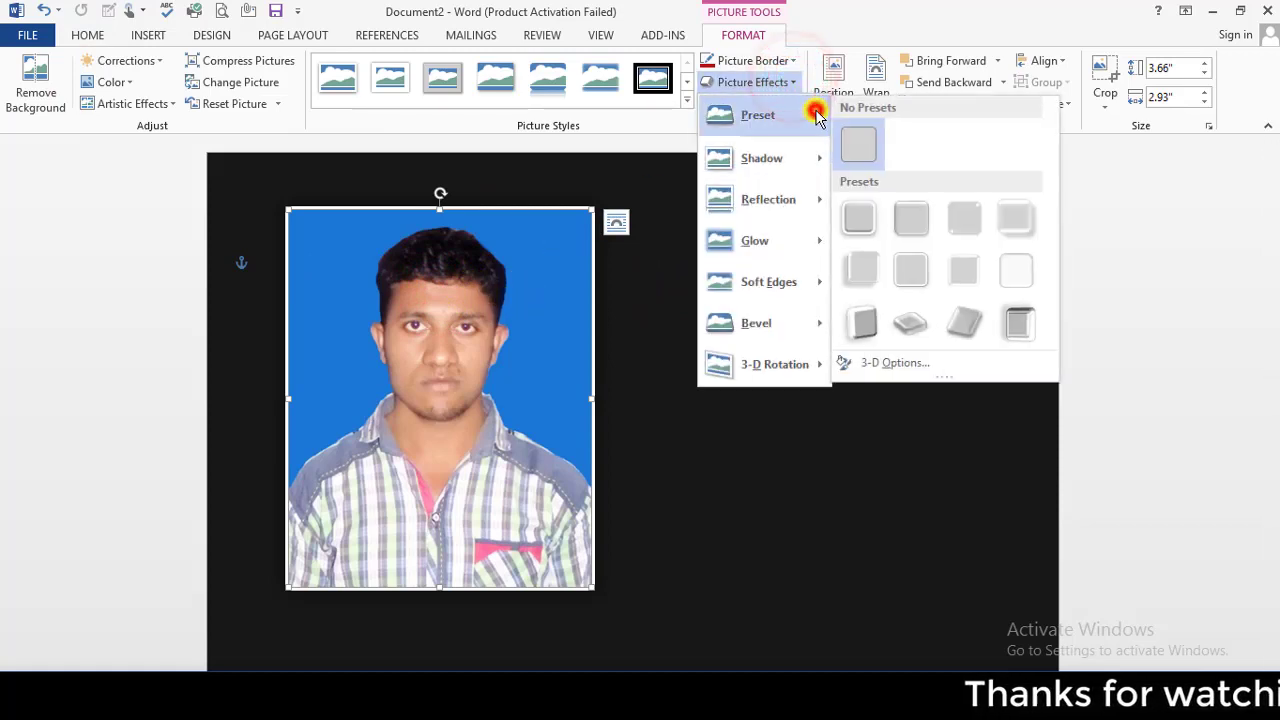
left_click(814, 108)
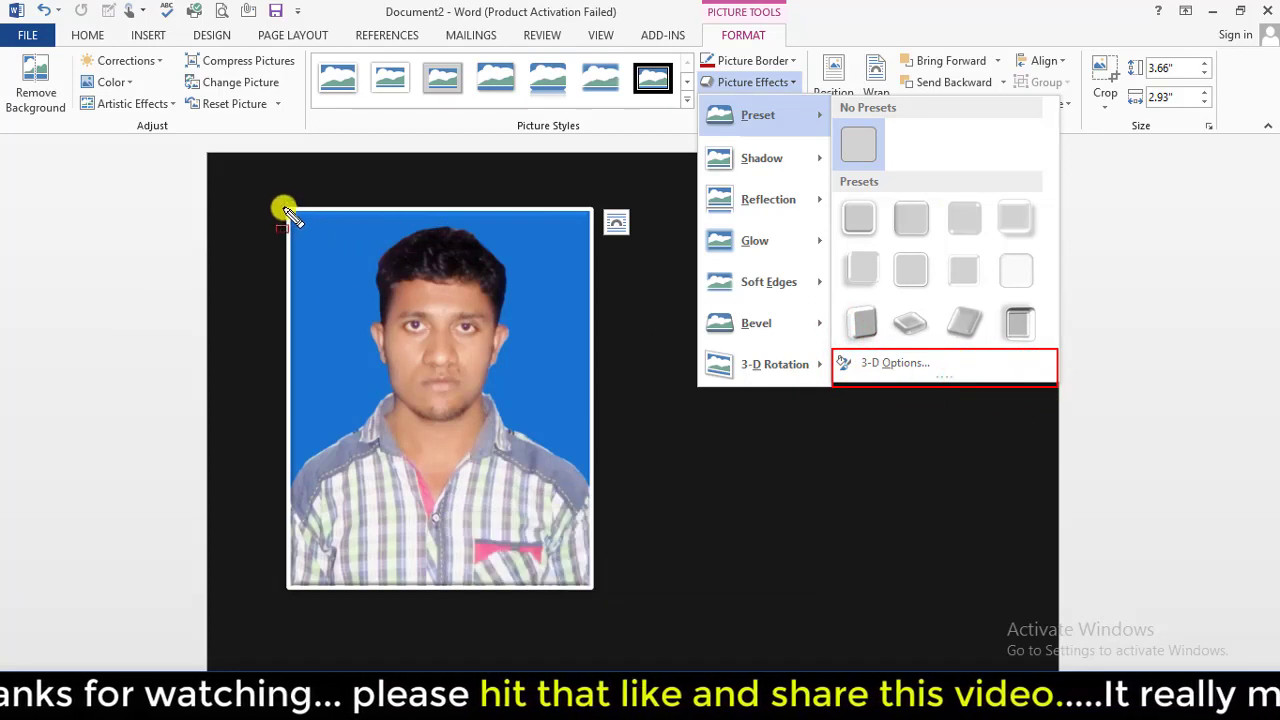
left_click_drag(288, 232, 605, 612)
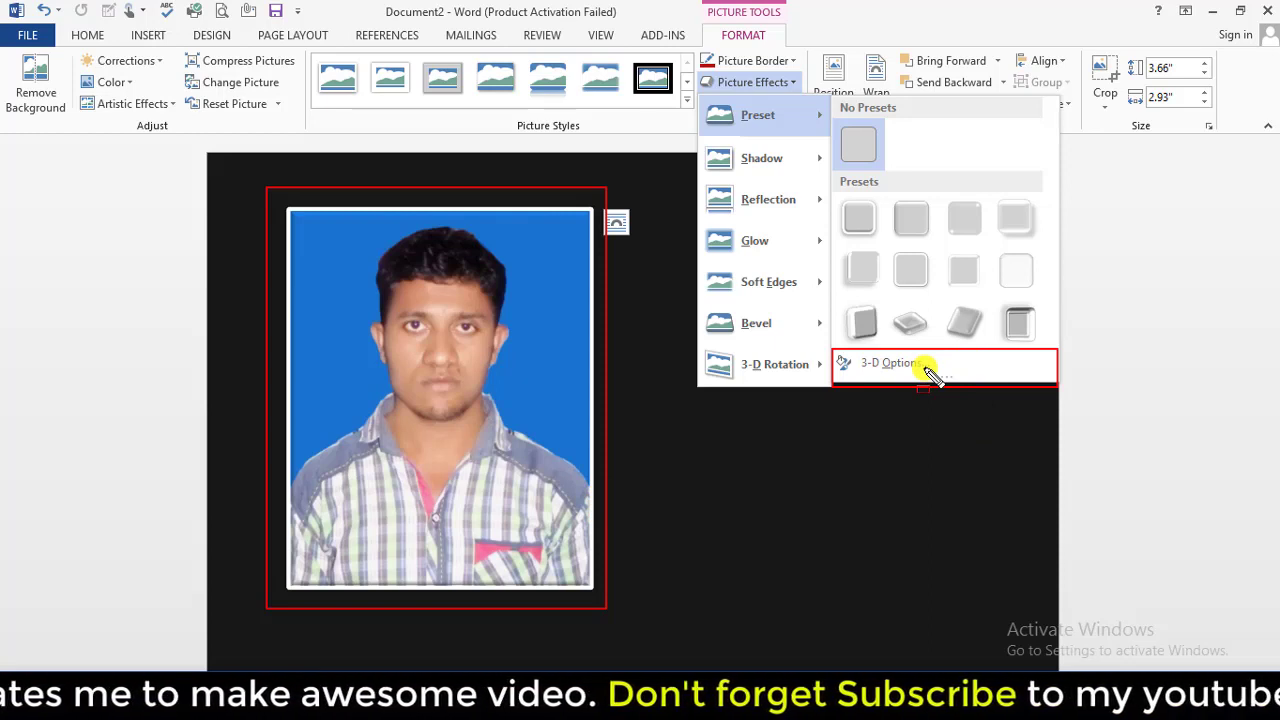
left_click(926, 370)
left_click(790, 83)
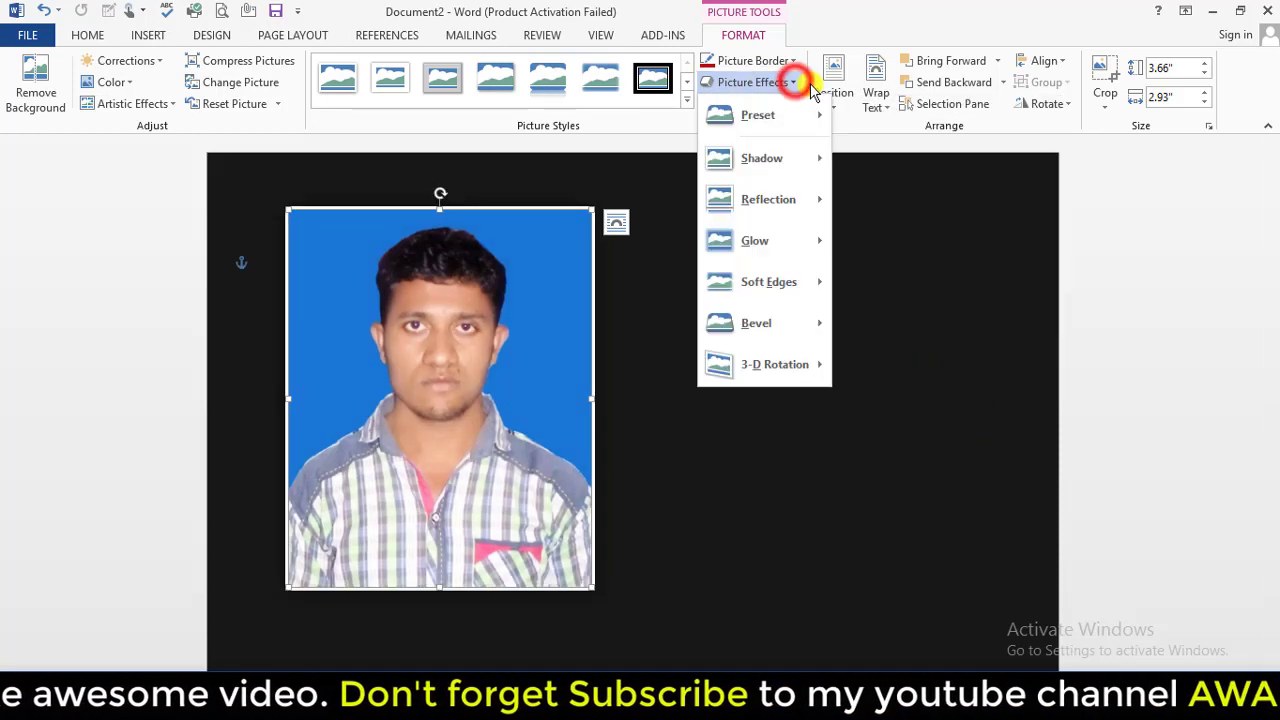
left_click(800, 115)
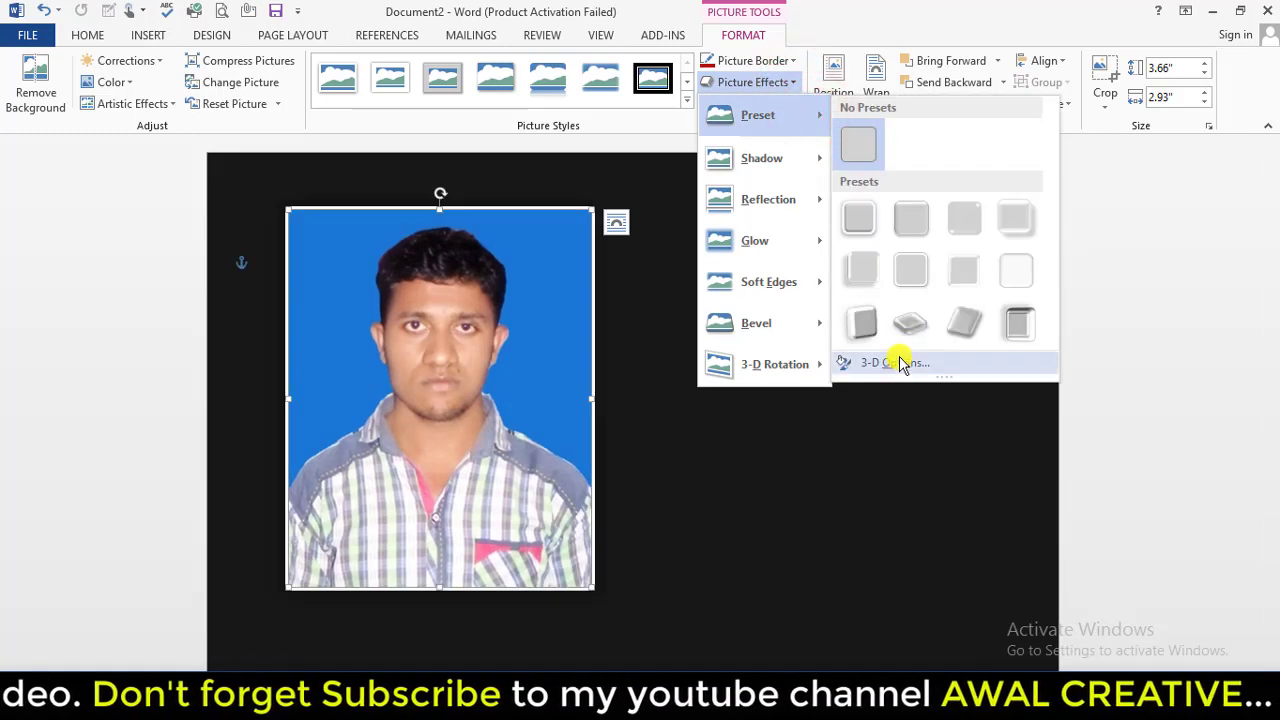
Open 3-D Options to show the Format Picture pane's 3-D Format settings, all at 0 pt
left_click(900, 362)
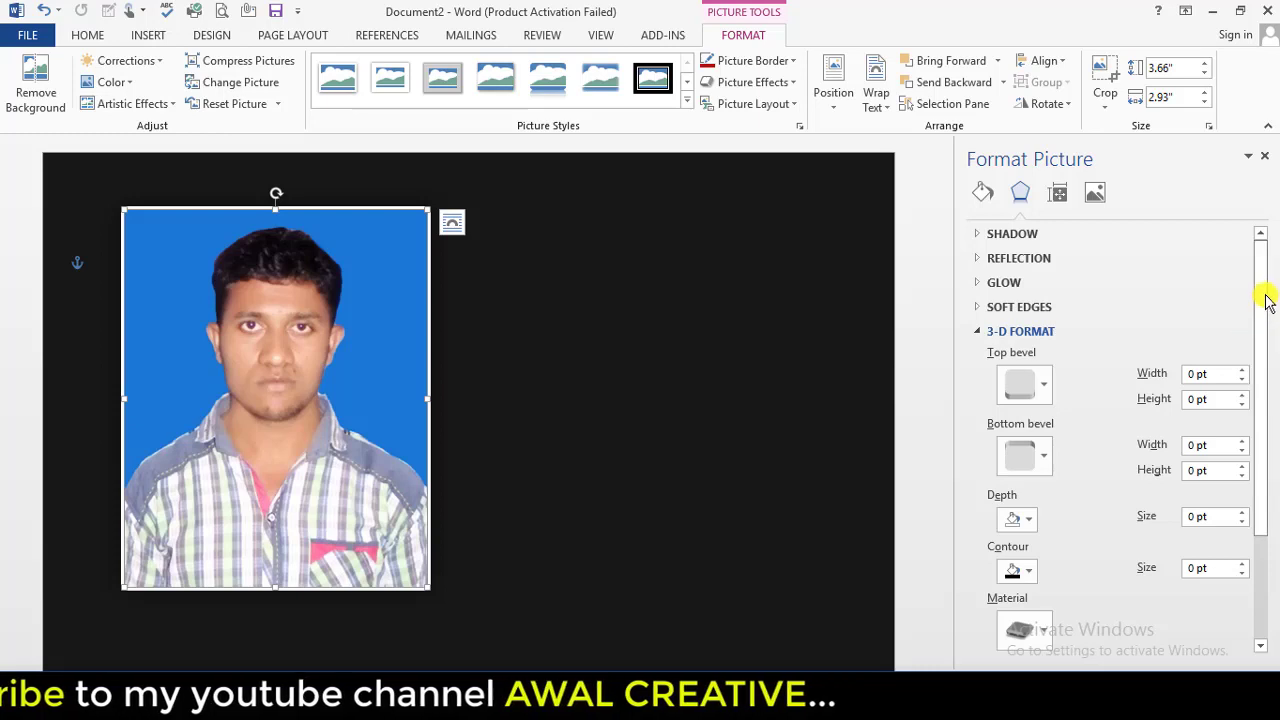
left_click_drag(1259, 252, 1275, 372)
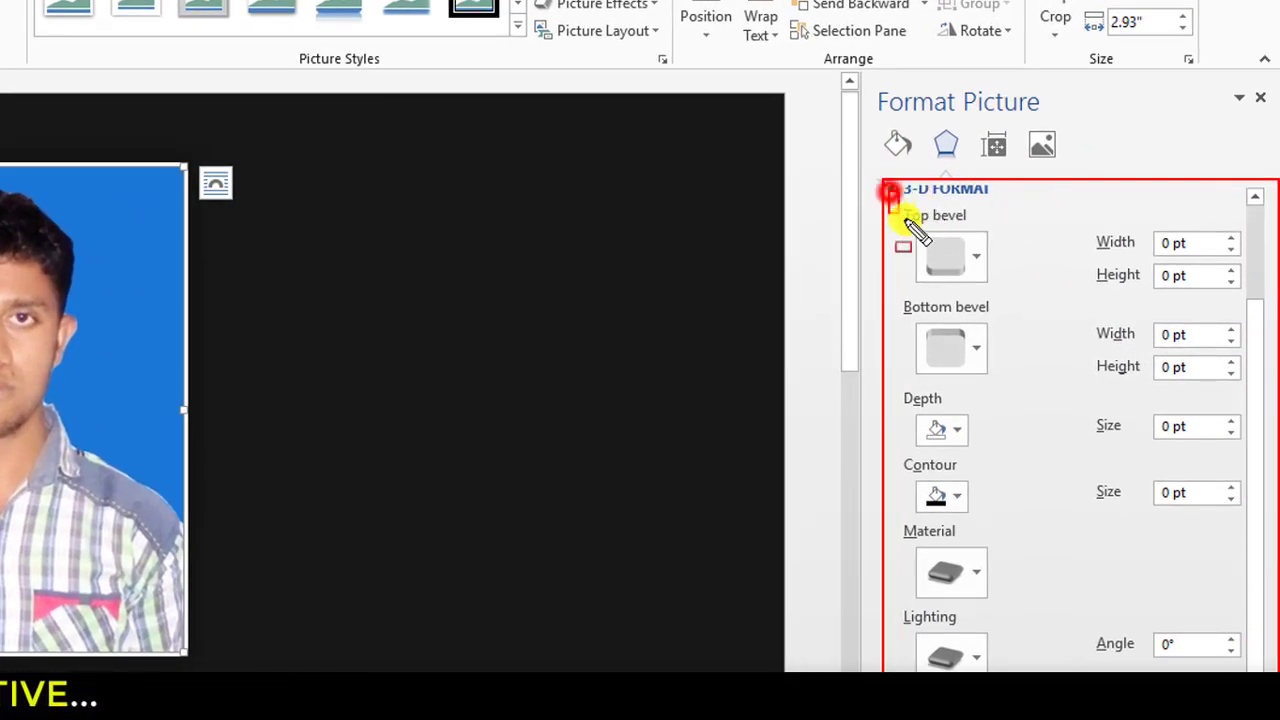
left_click_drag(888, 190, 994, 233)
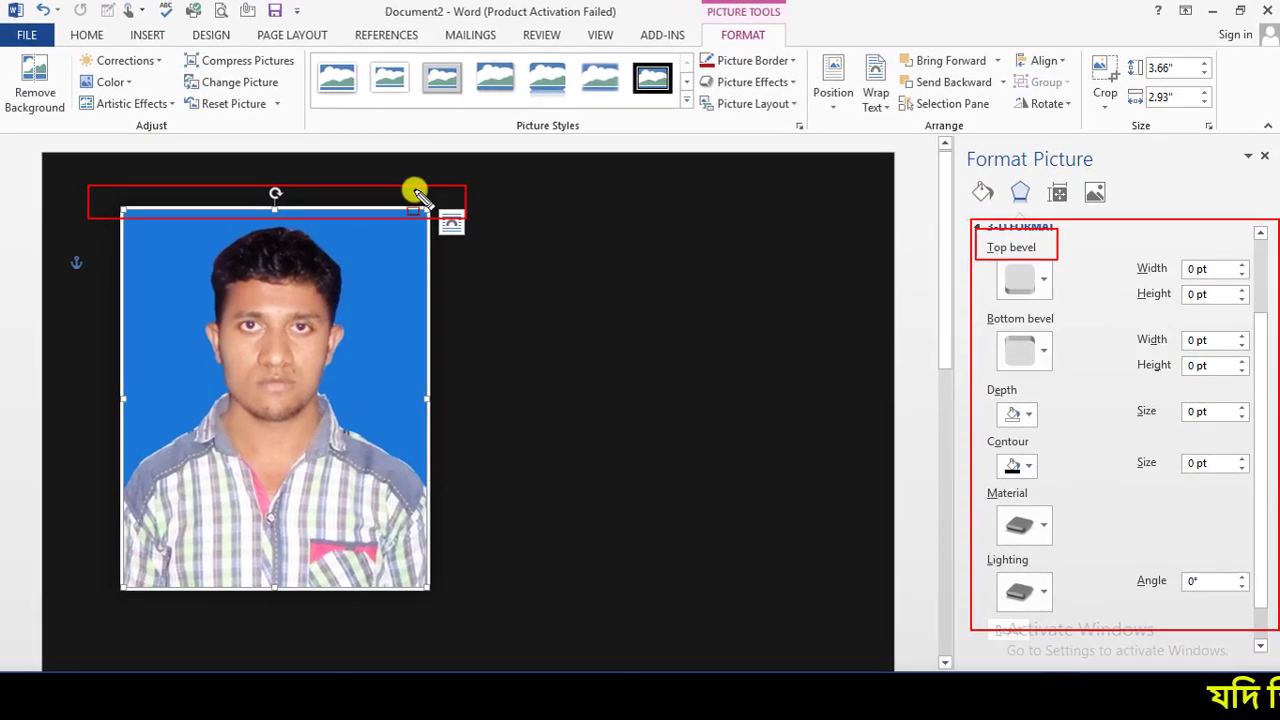
left_click_drag(413, 190, 456, 472)
left_click_drag(470, 515, 470, 603)
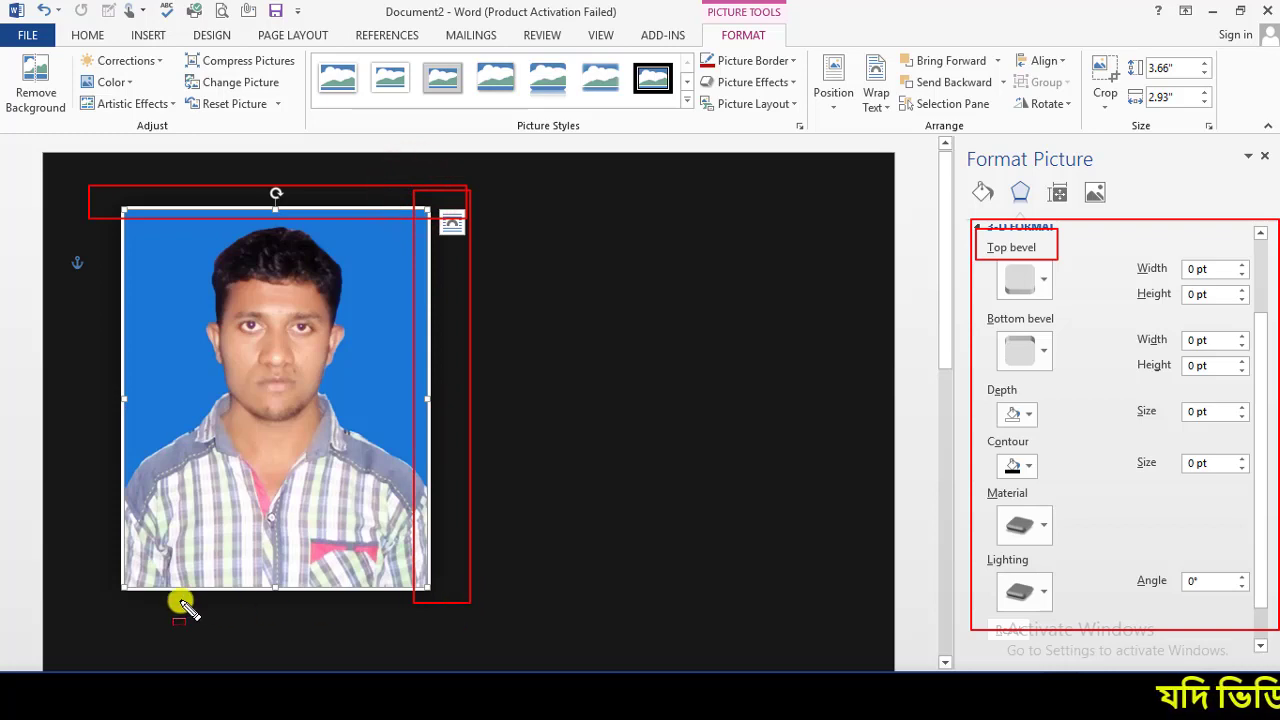
mouse_move(90, 586)
left_mouse_down()
mouse_move(363, 626)
mouse_move(455, 614)
left_mouse_up()
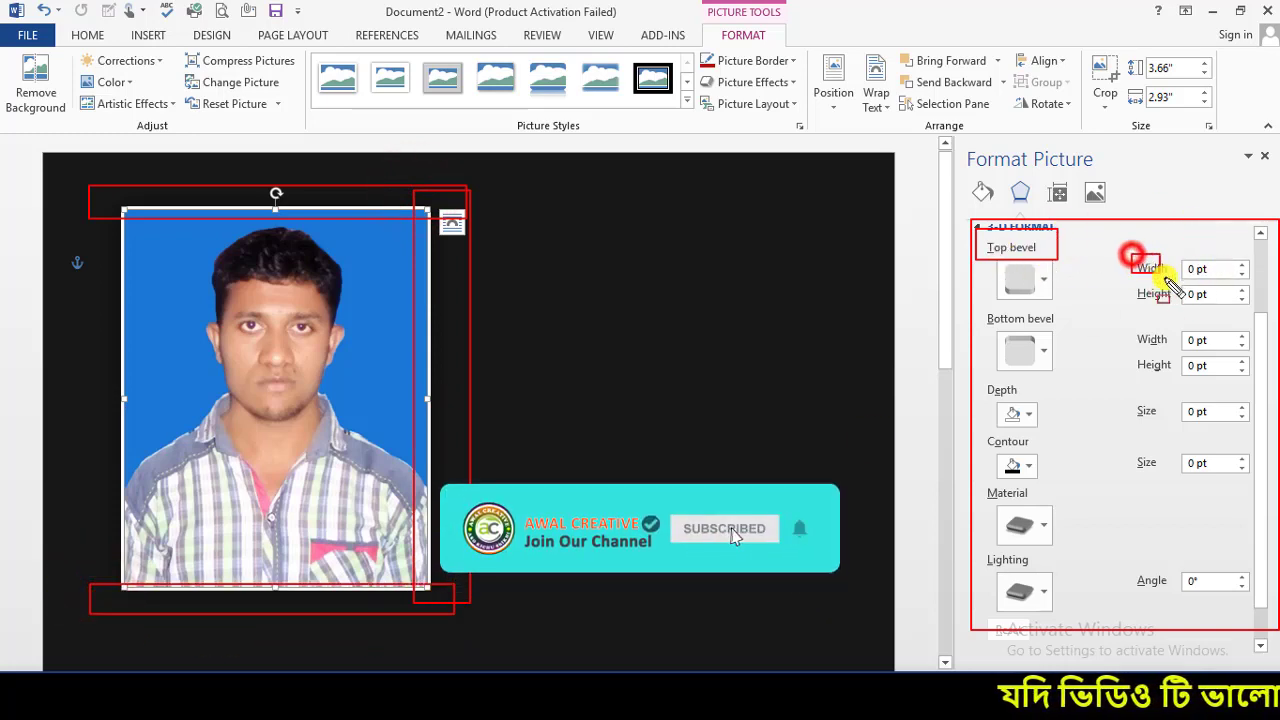
mouse_move(1133, 255)
left_mouse_down()
mouse_move(1181, 277)
mouse_move(1181, 303)
left_mouse_up()
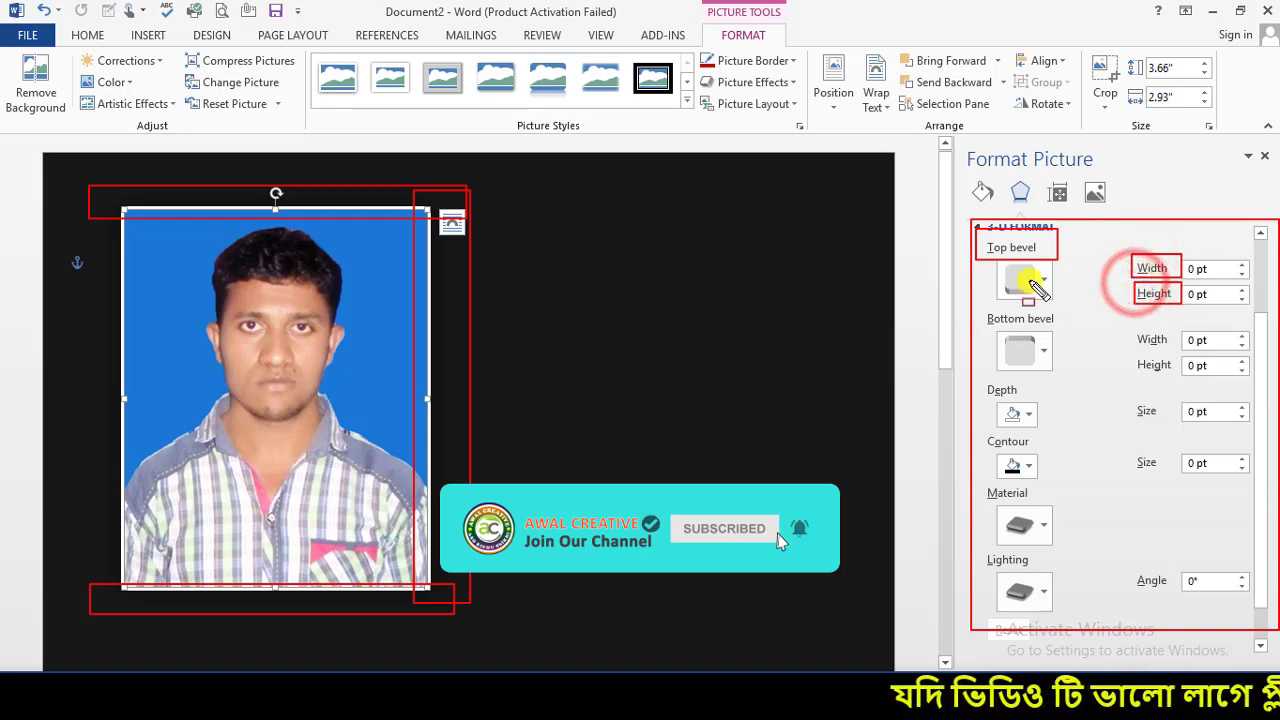
Try several Top bevel presets, settle on a second-row 6 pt by 6 pt bevel, and deselect the photo
mouse_move(993, 256)
left_mouse_down()
mouse_move(1017, 286)
mouse_move(1079, 312)
left_mouse_up()
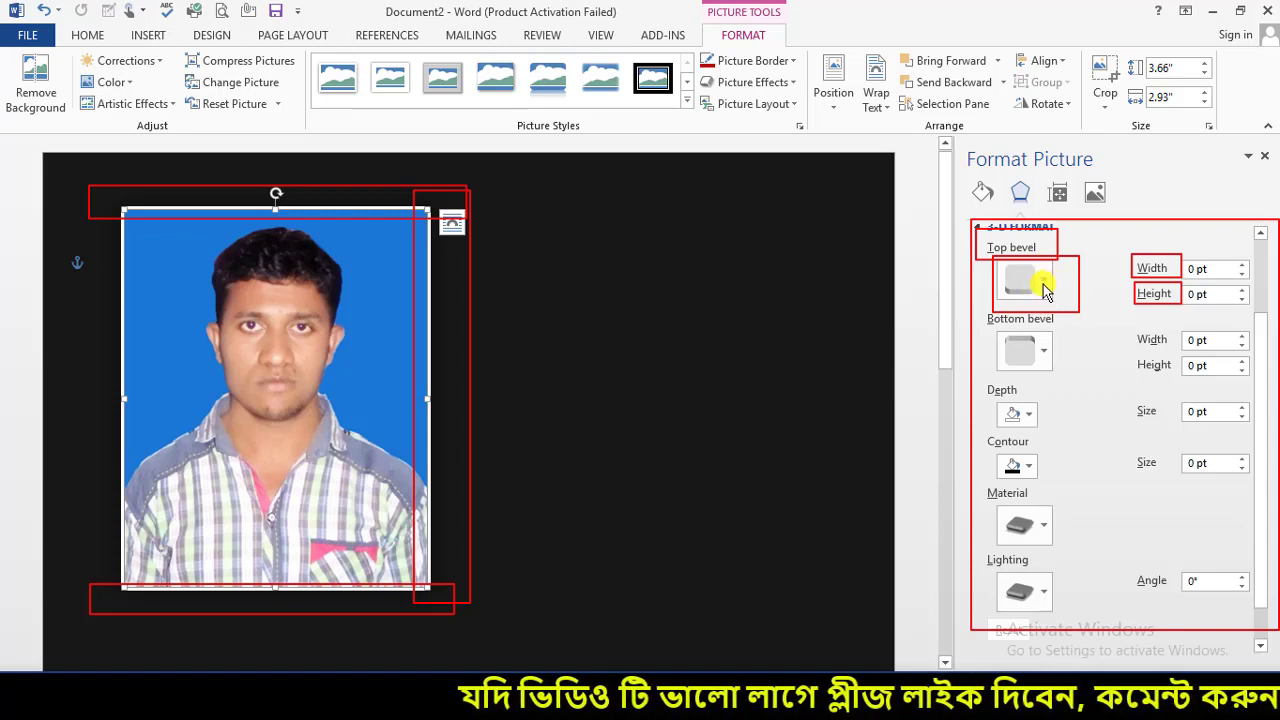
left_click(1045, 283)
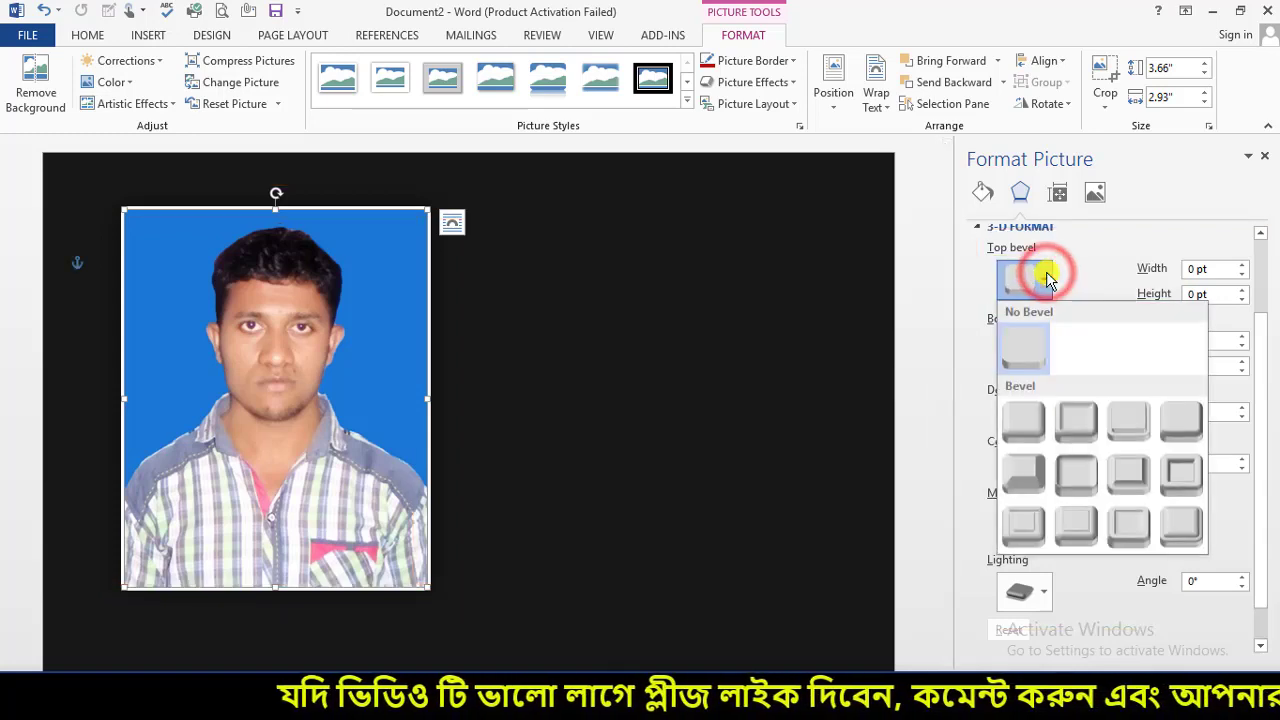
left_click(1022, 340)
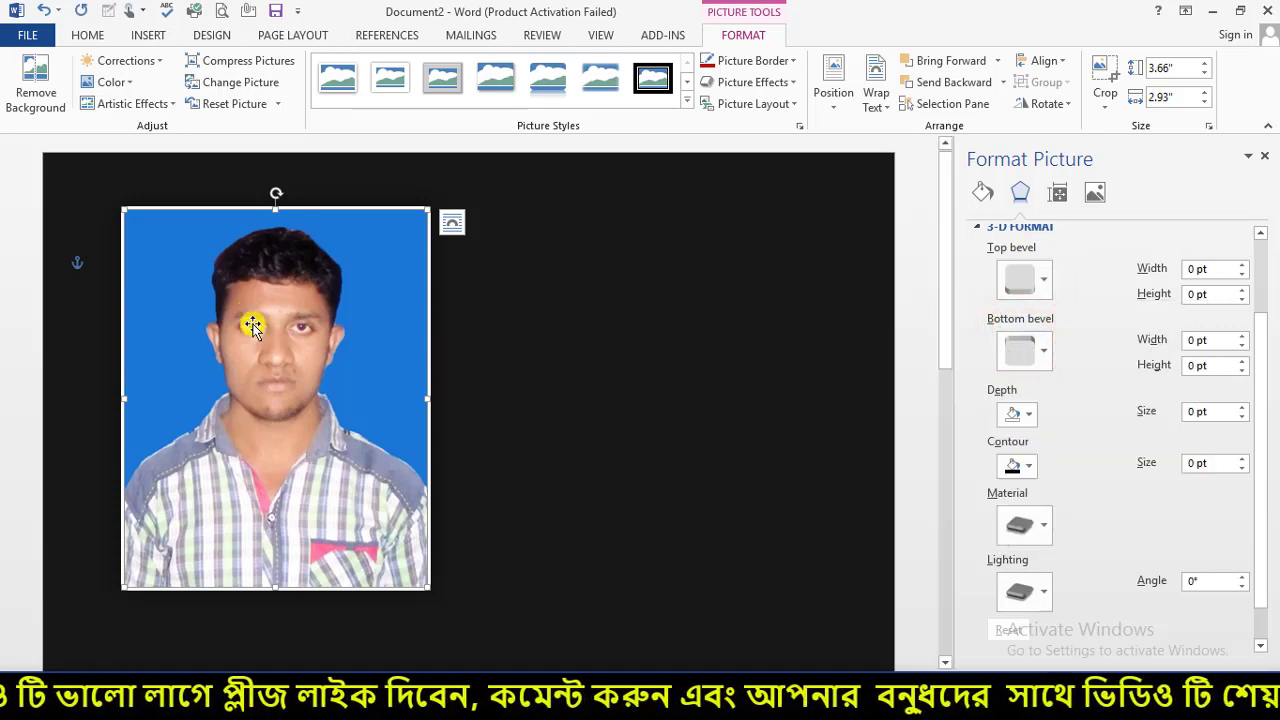
left_click(1044, 281)
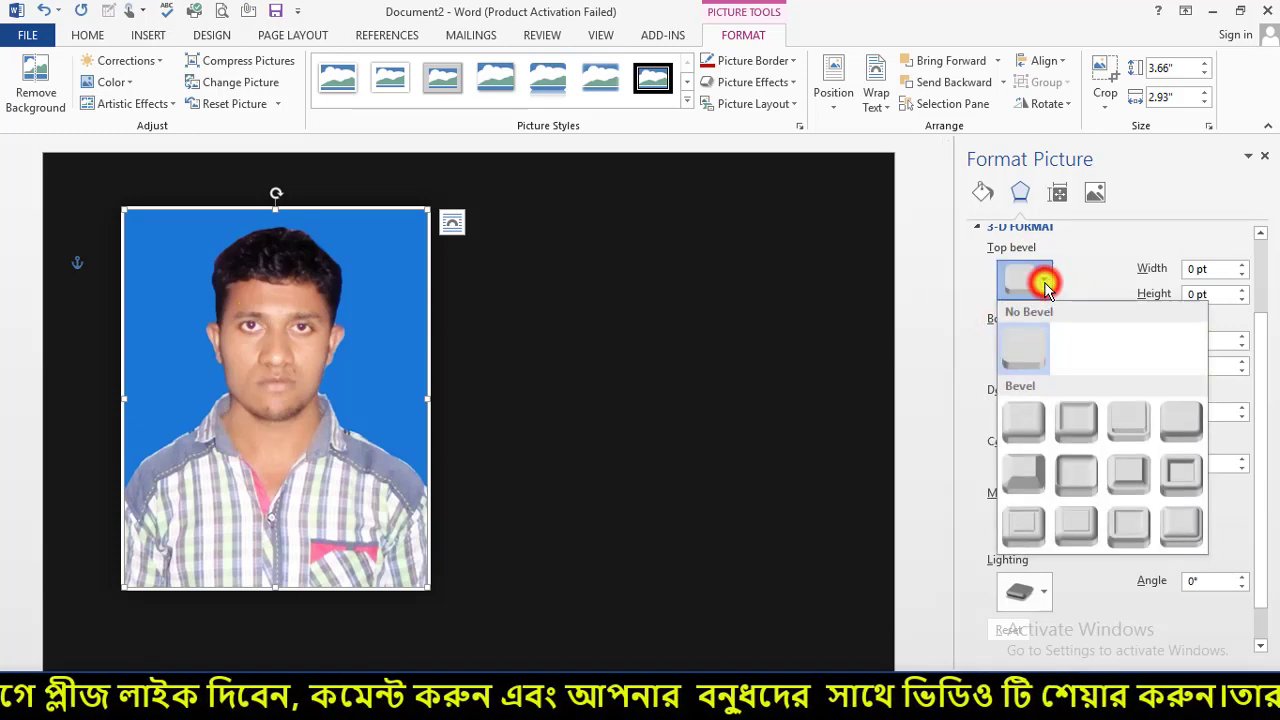
left_click(1080, 425)
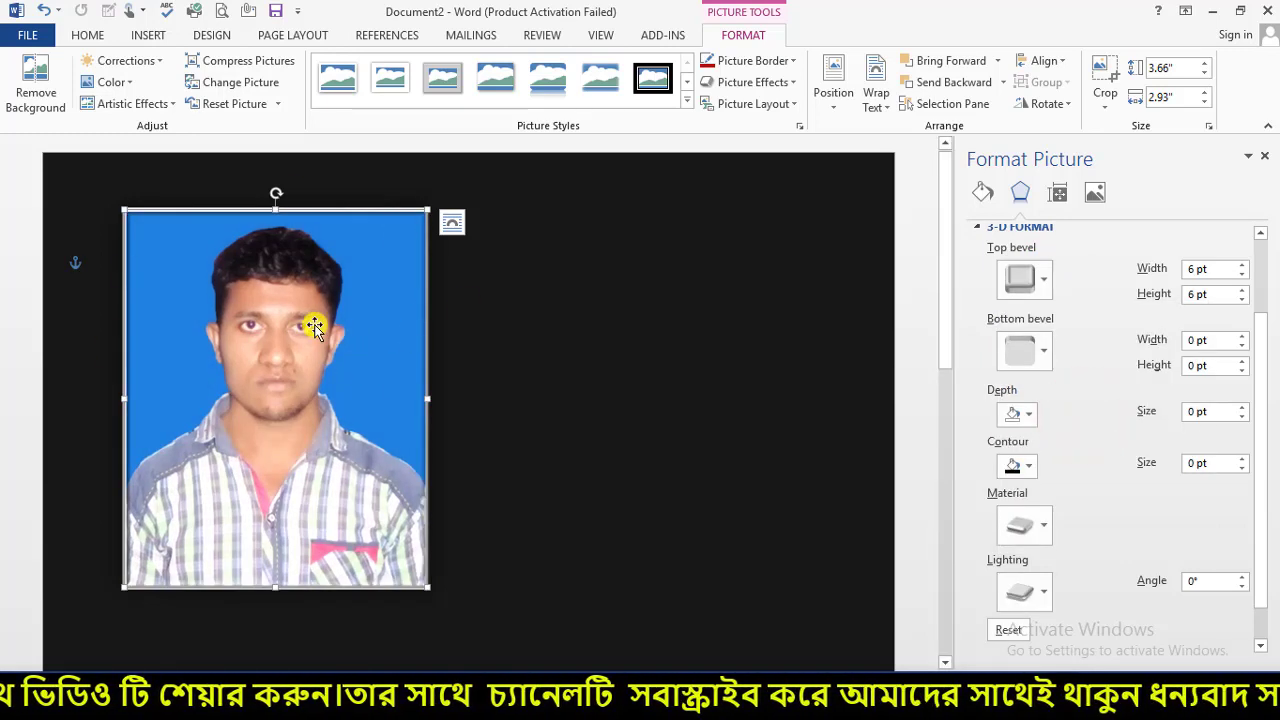
left_click(1043, 280)
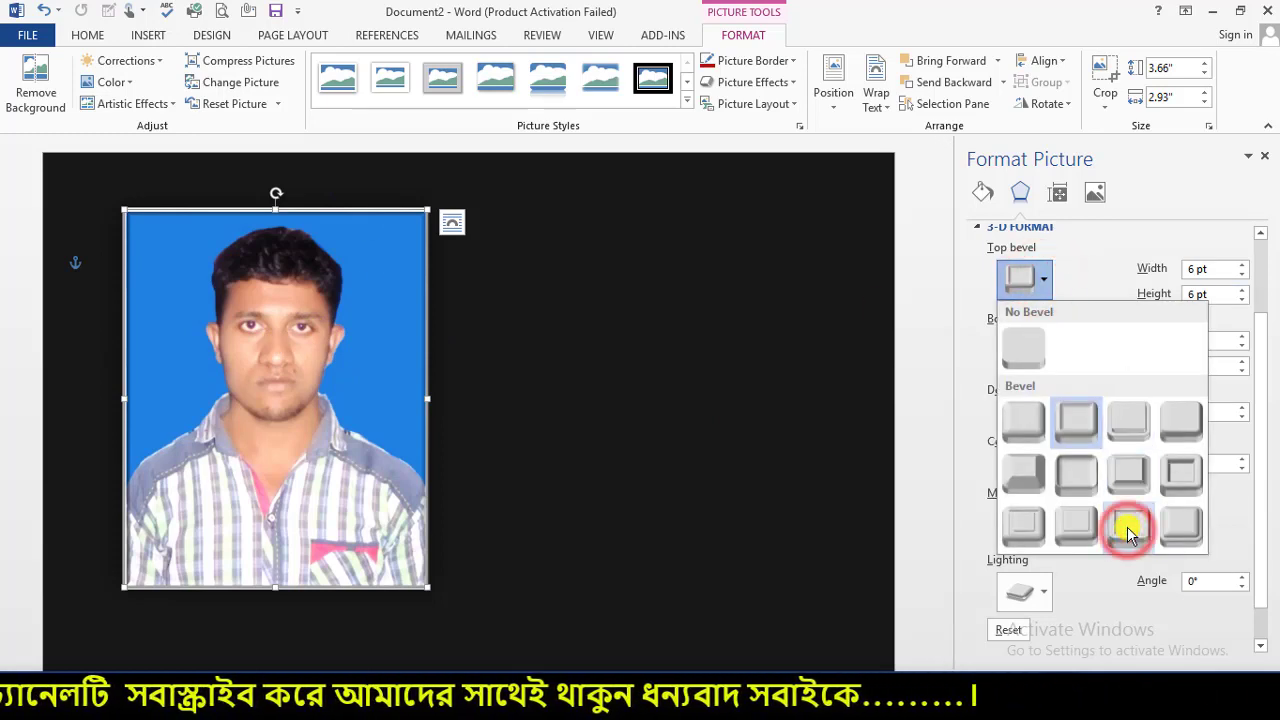
left_click(1076, 524)
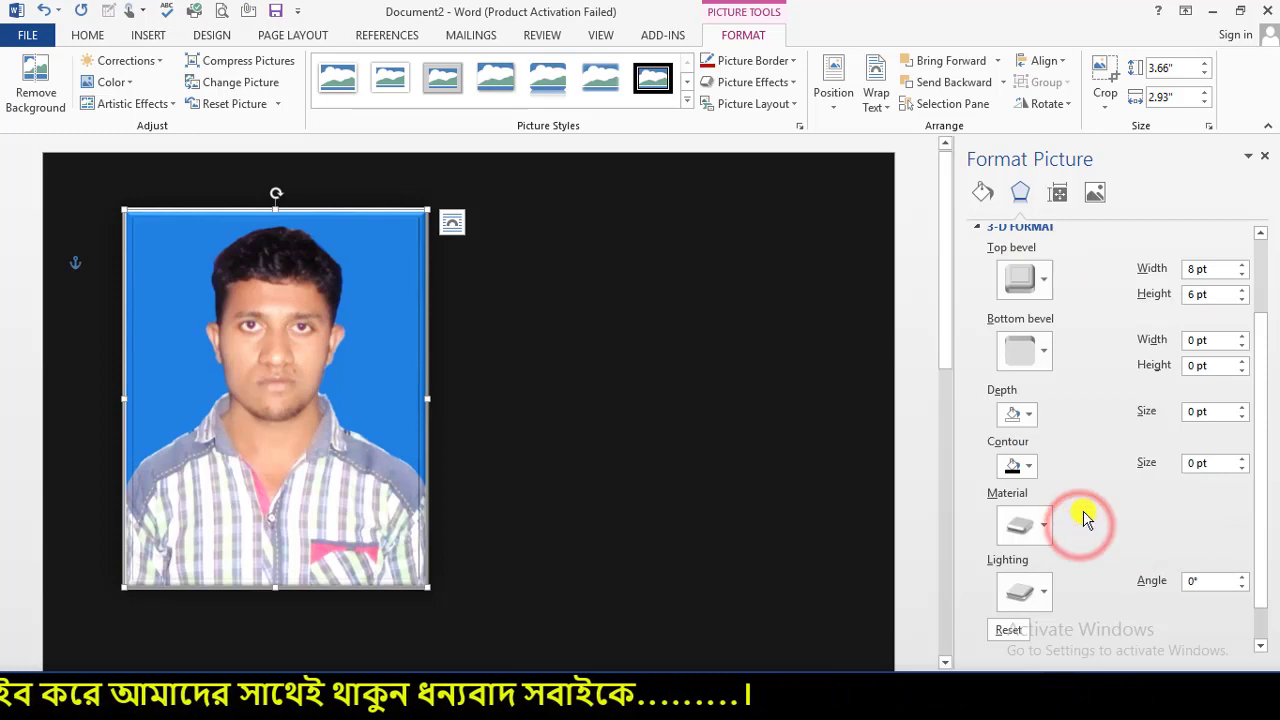
left_click(1040, 278)
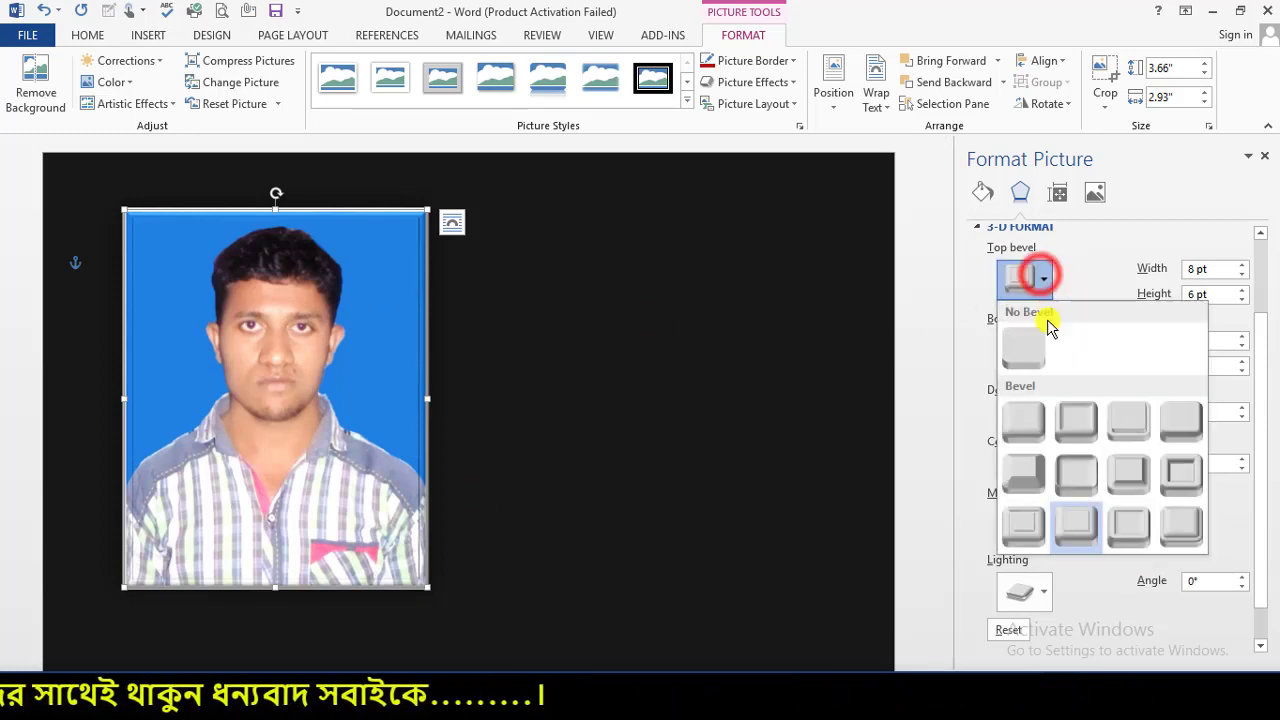
left_click(1022, 487)
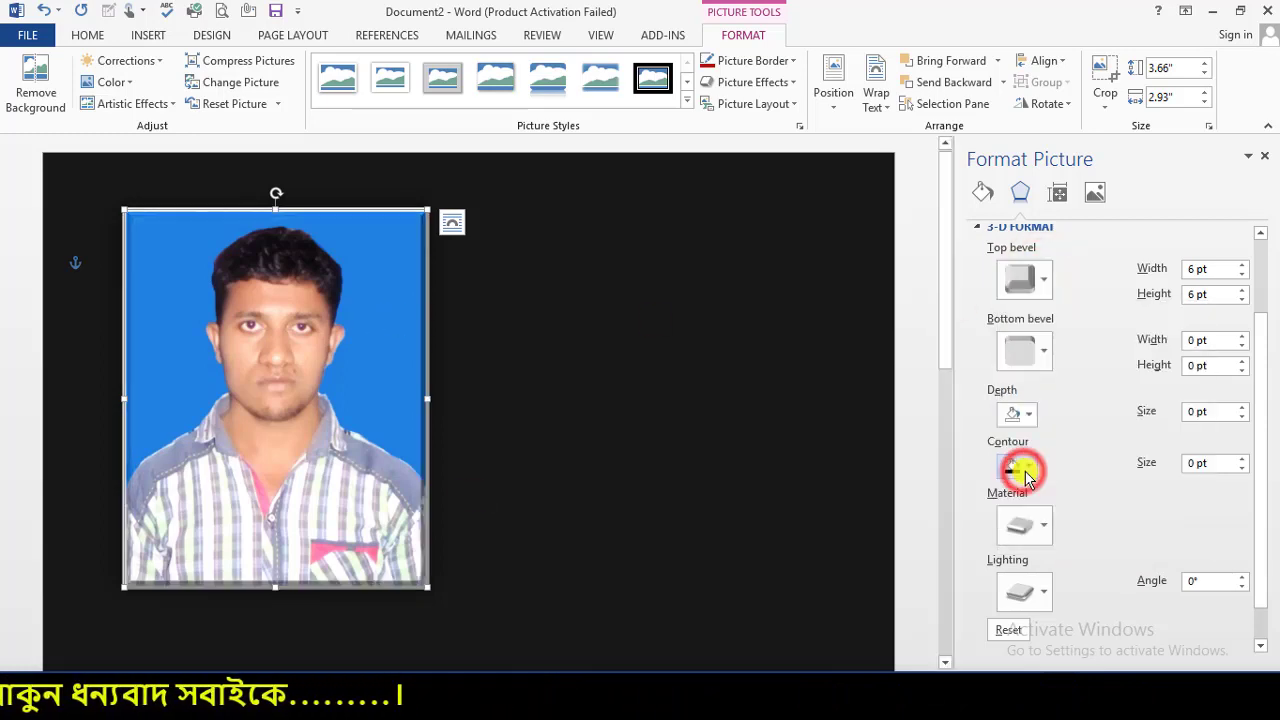
left_click(410, 265)
left_click(554, 271)
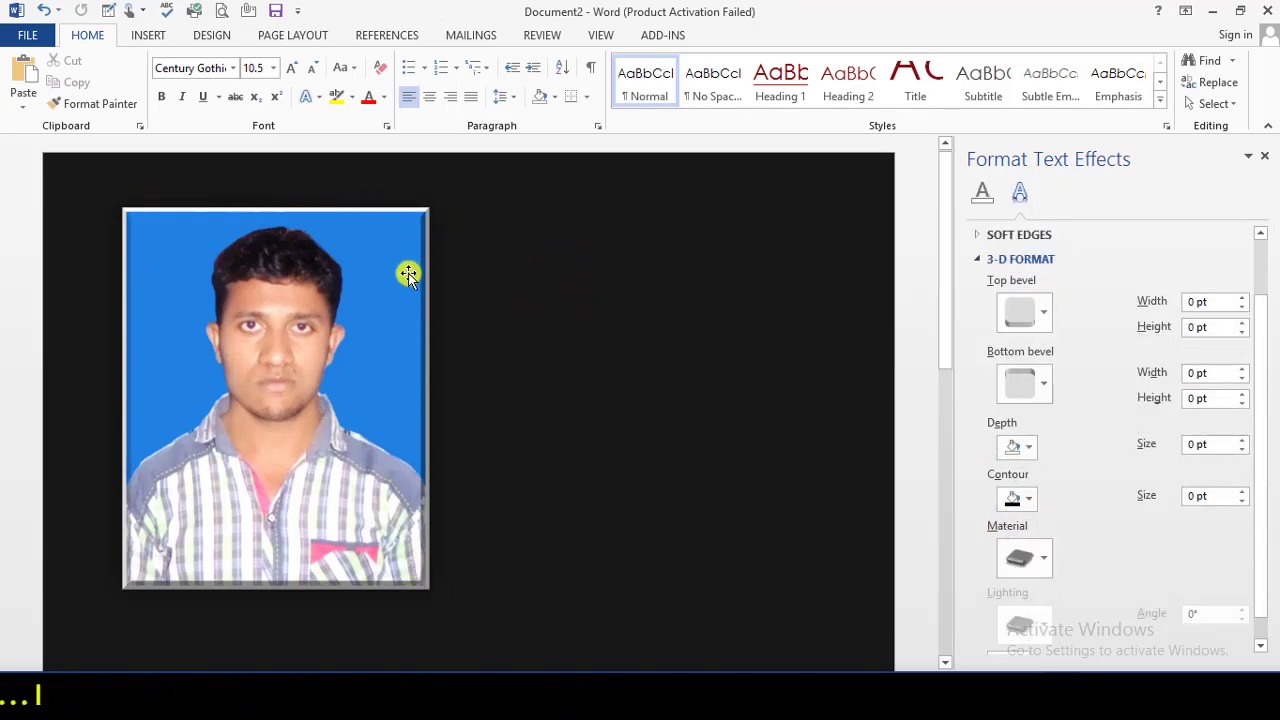
Reselect the photo and set its top bevel width to 24 pt
left_click(378, 274)
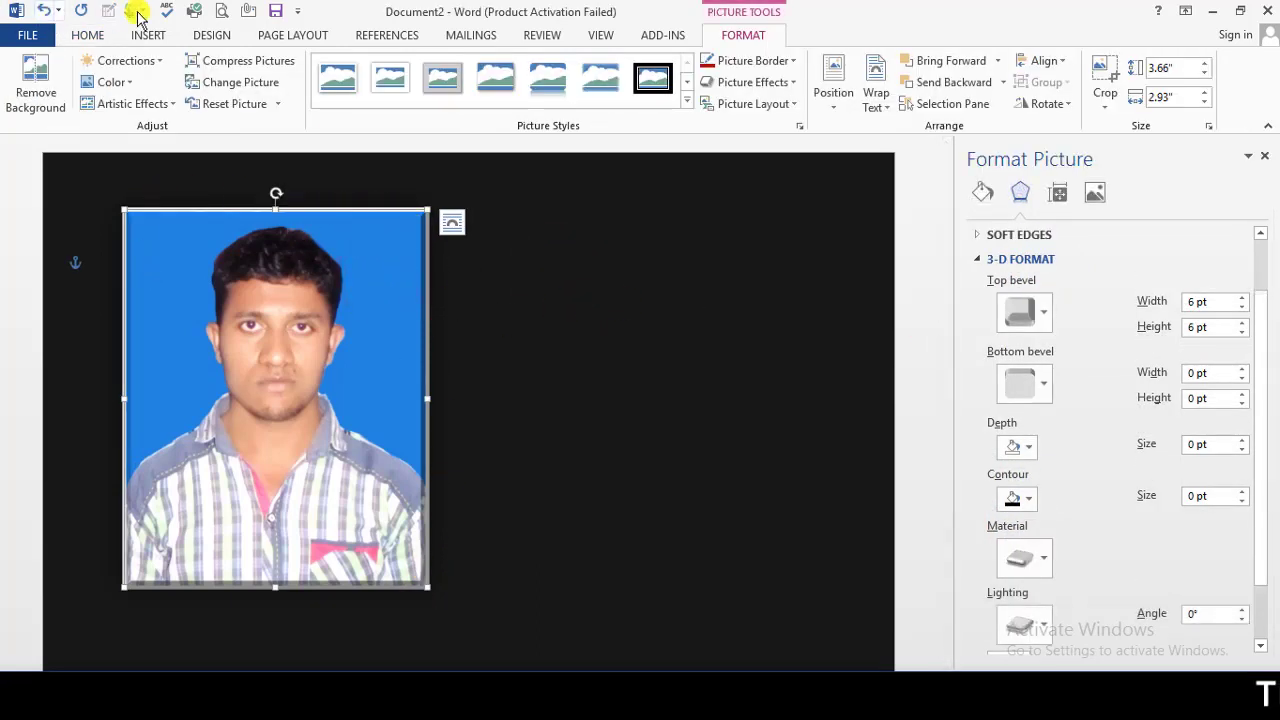
left_click(1203, 302)
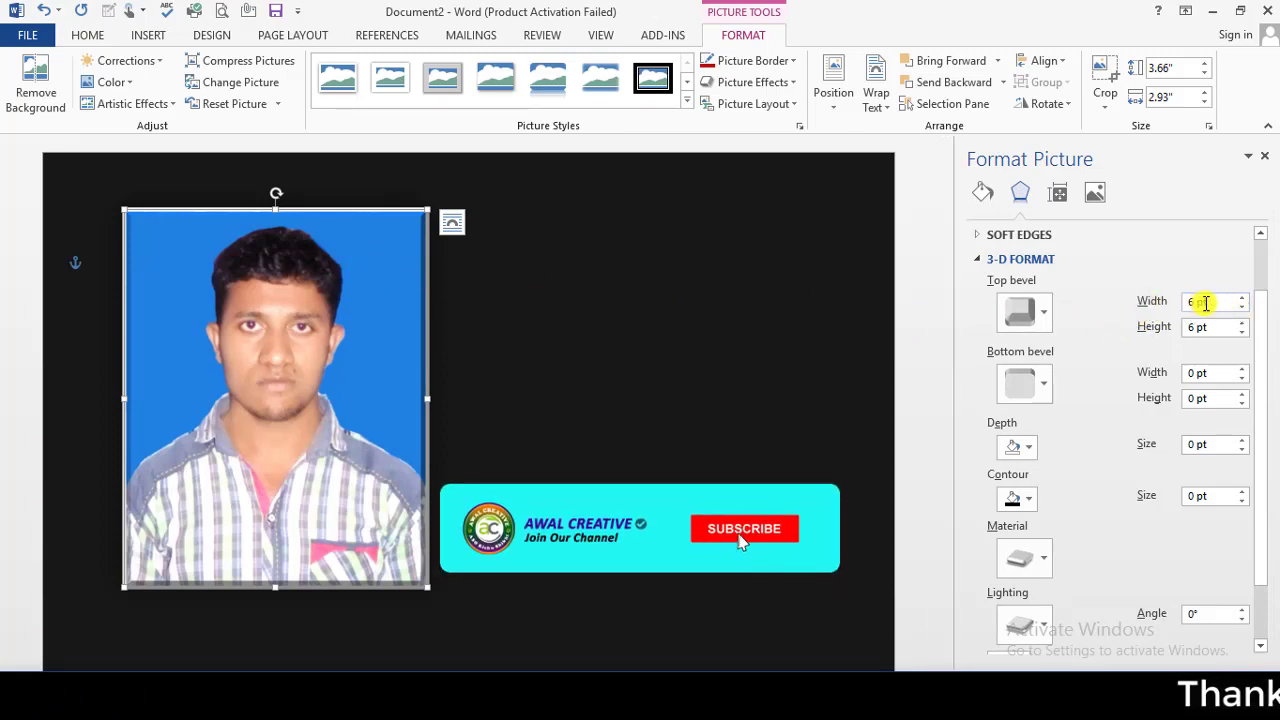
double_click(1228, 302)
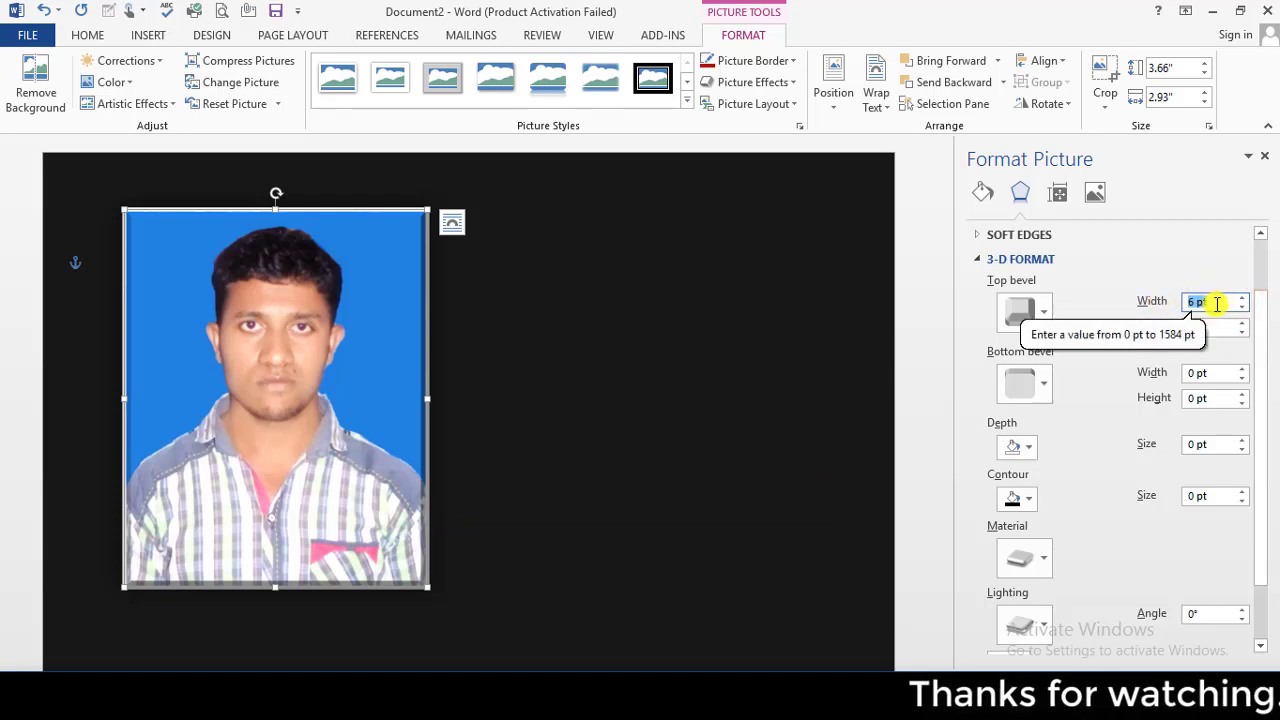
type("24")
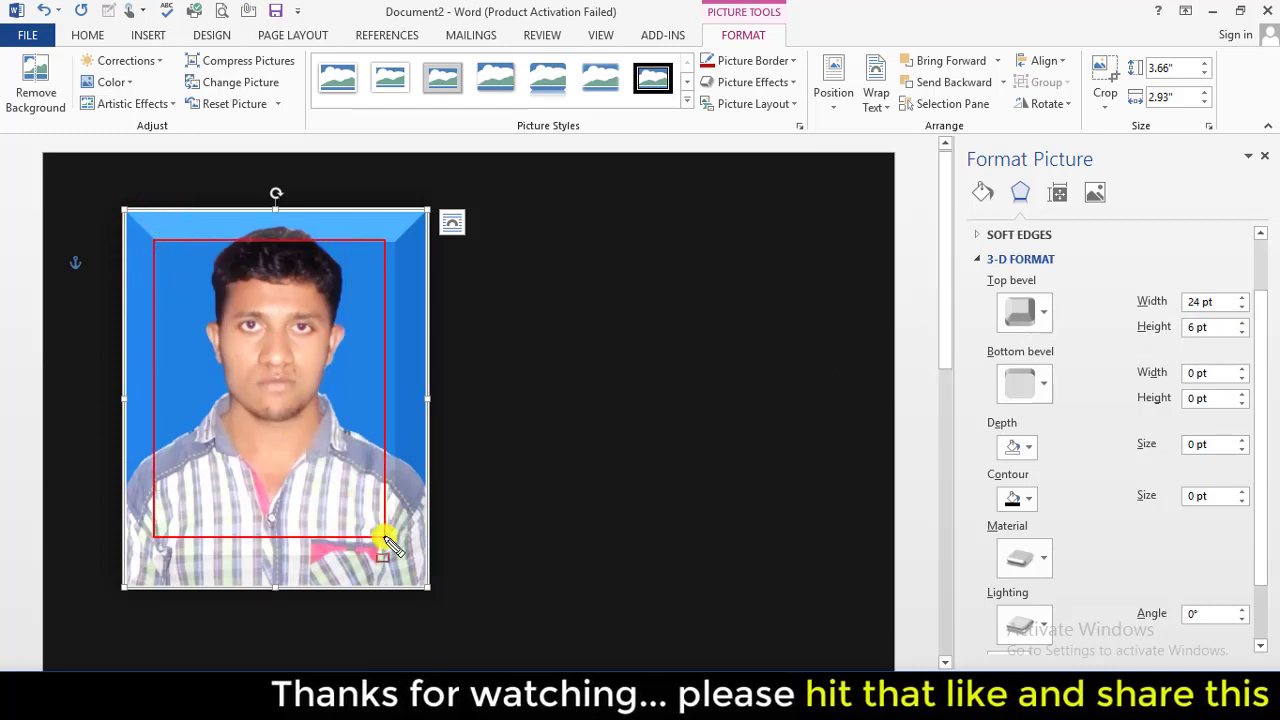
mouse_move(153, 240)
left_mouse_down()
mouse_move(386, 535)
mouse_move(396, 434)
left_mouse_up()
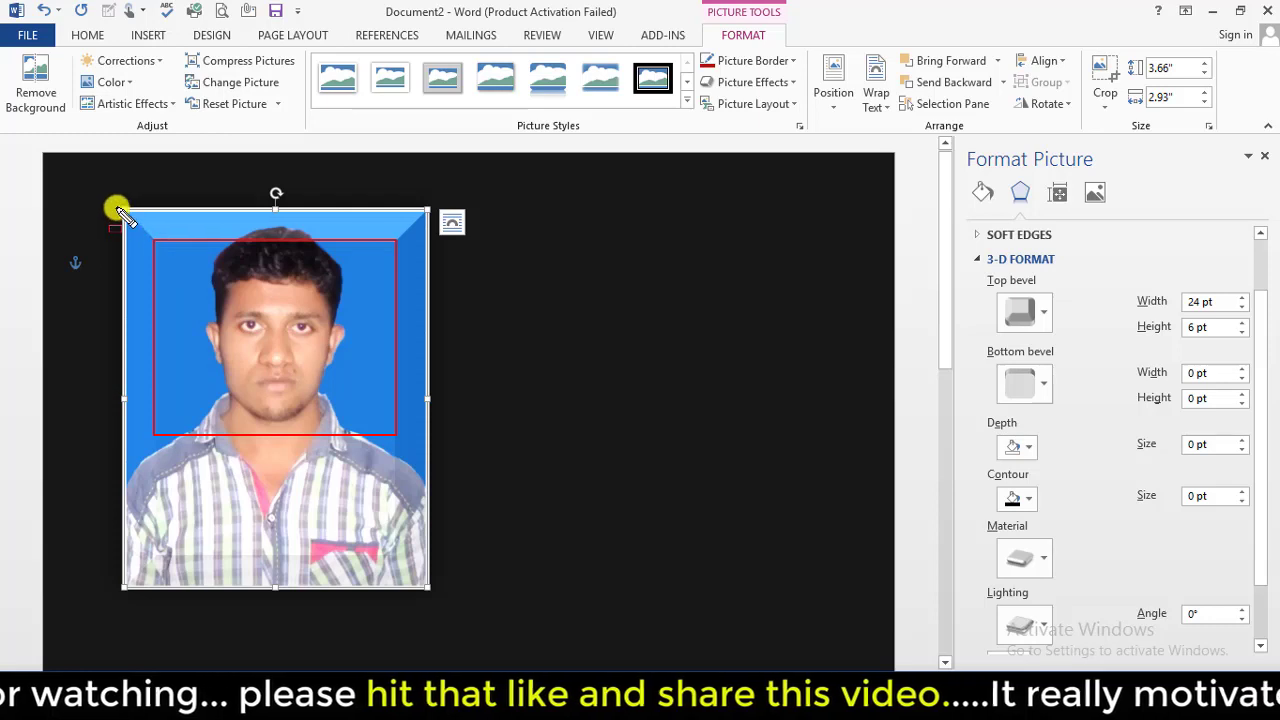
mouse_move(116, 188)
left_mouse_down()
mouse_move(369, 300)
mouse_move(479, 243)
left_mouse_up()
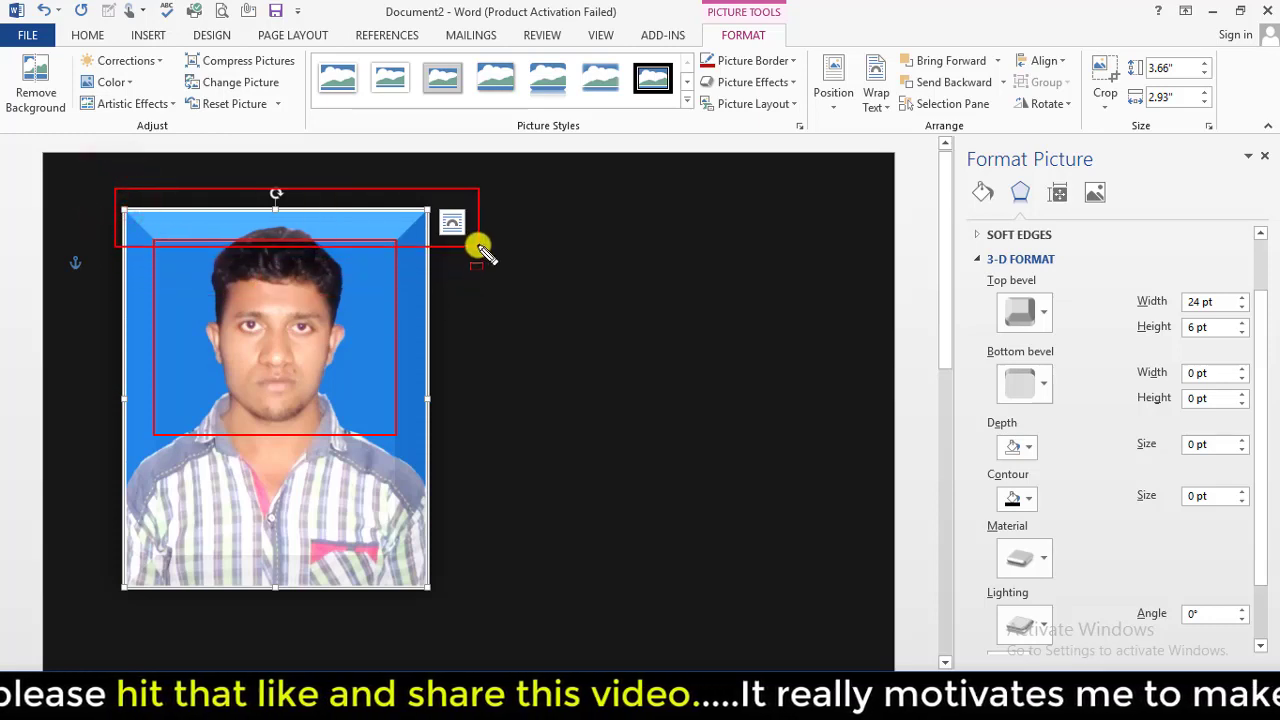
left_click(409, 211)
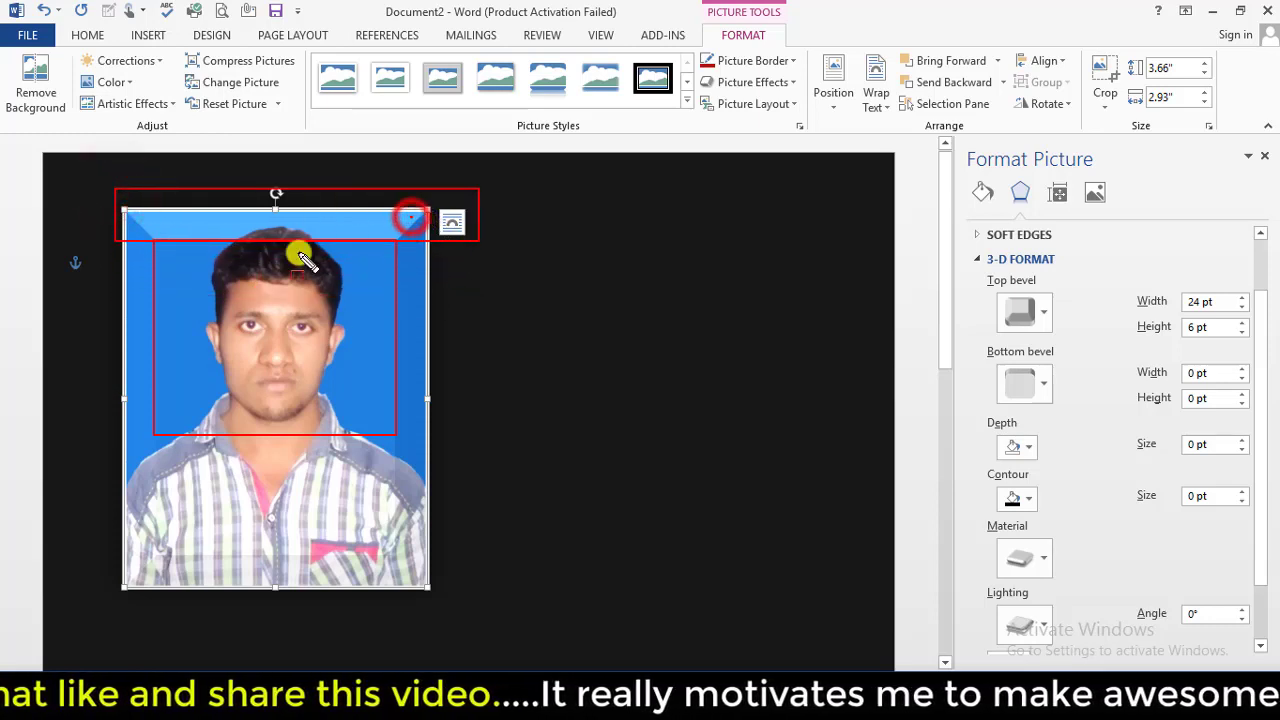
left_click(136, 224)
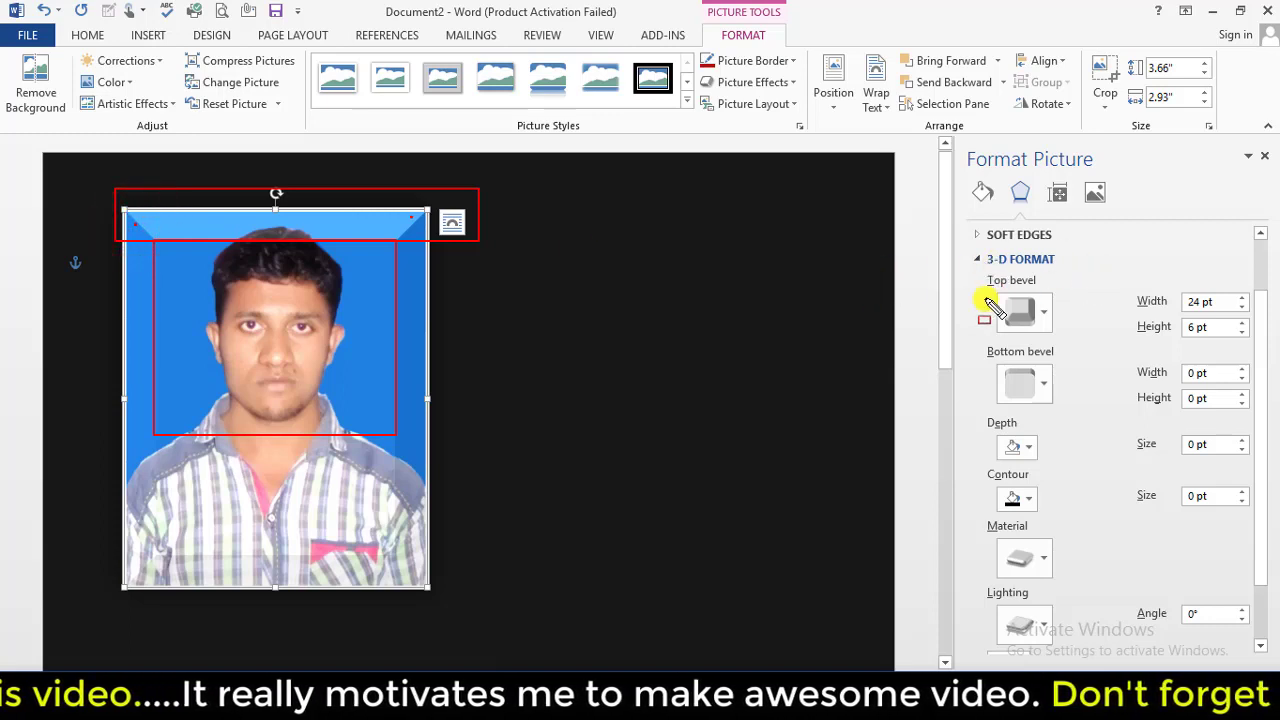
Set the top bevel height to 50 pt
double_click(1203, 339)
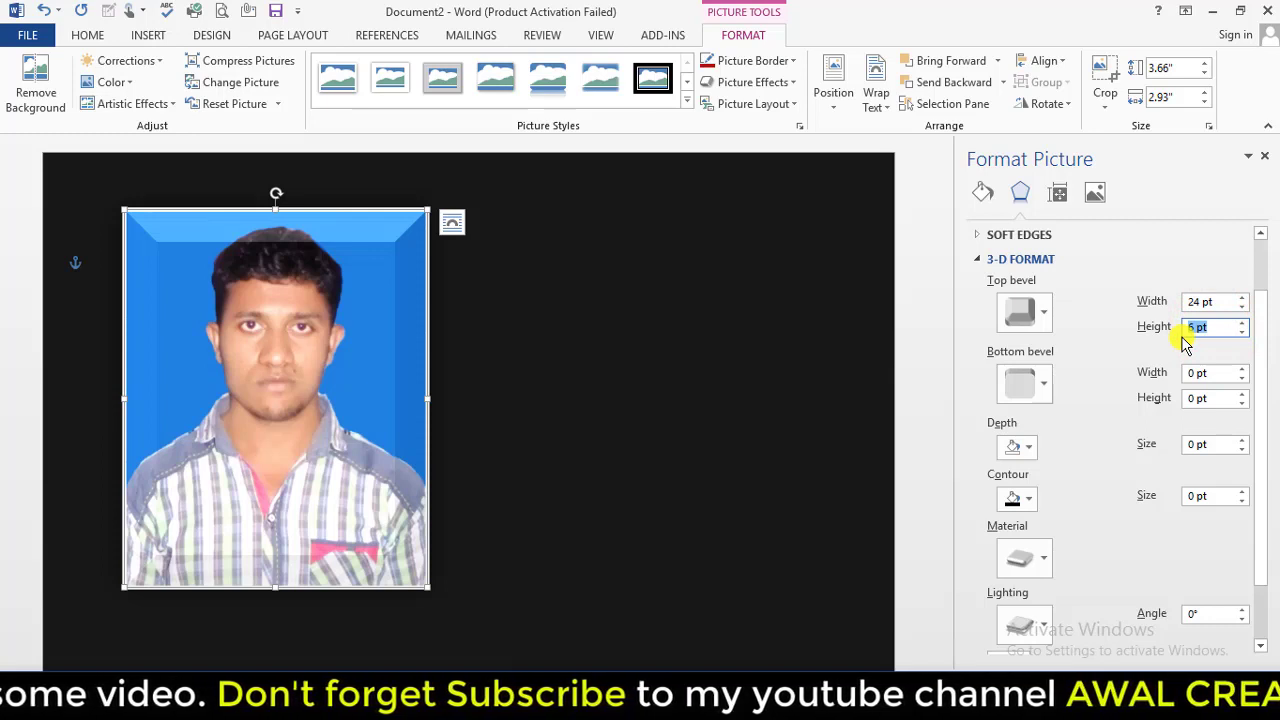
type("50")
key("Return")
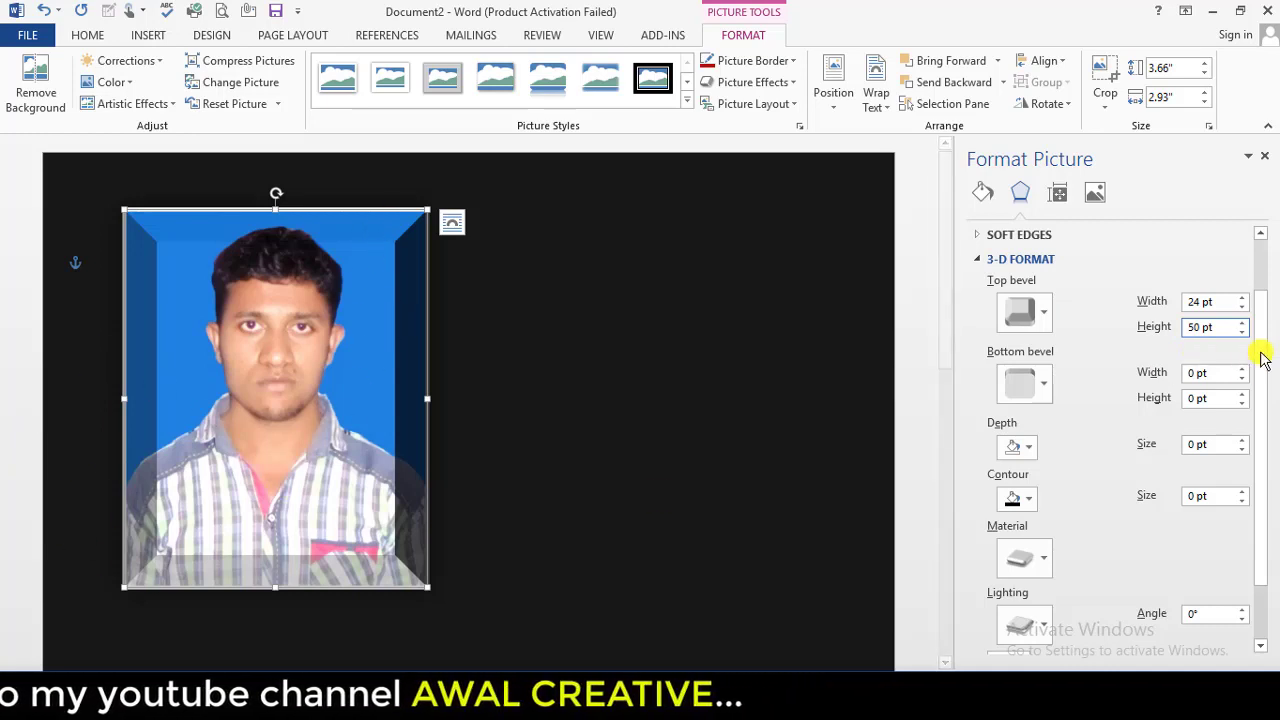
left_click(1214, 327)
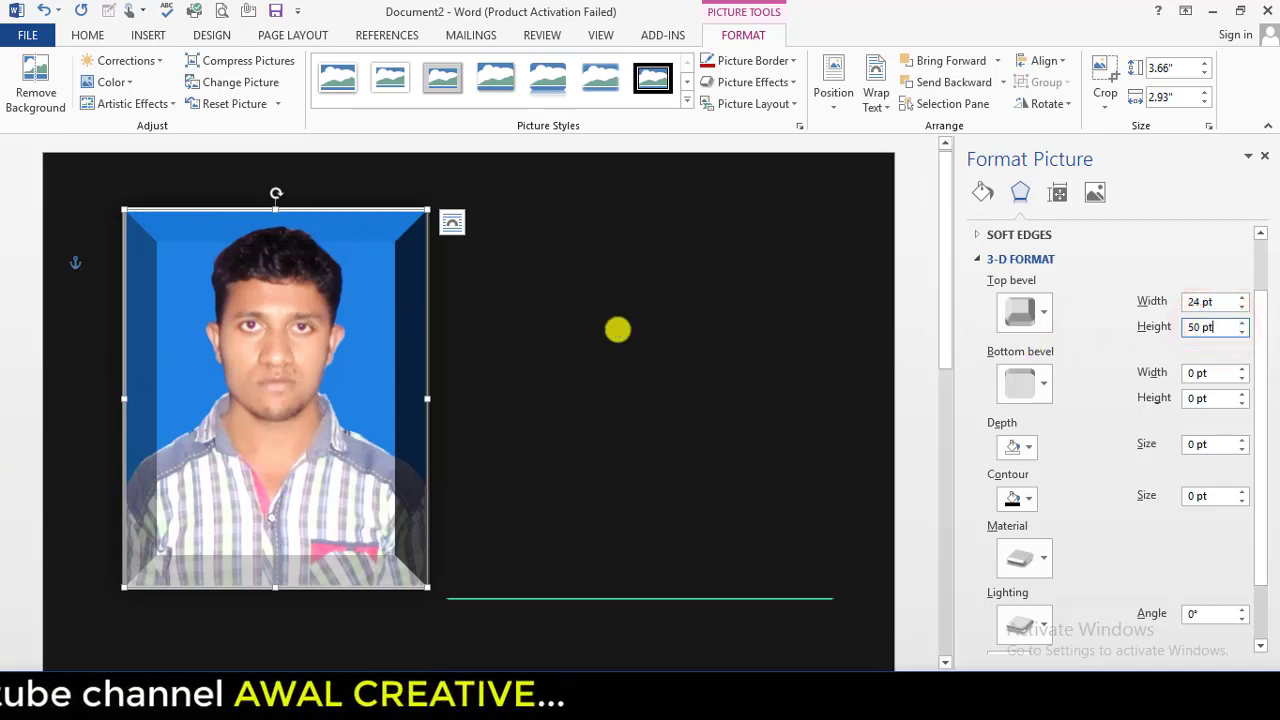
left_click_drag(397, 244, 393, 553)
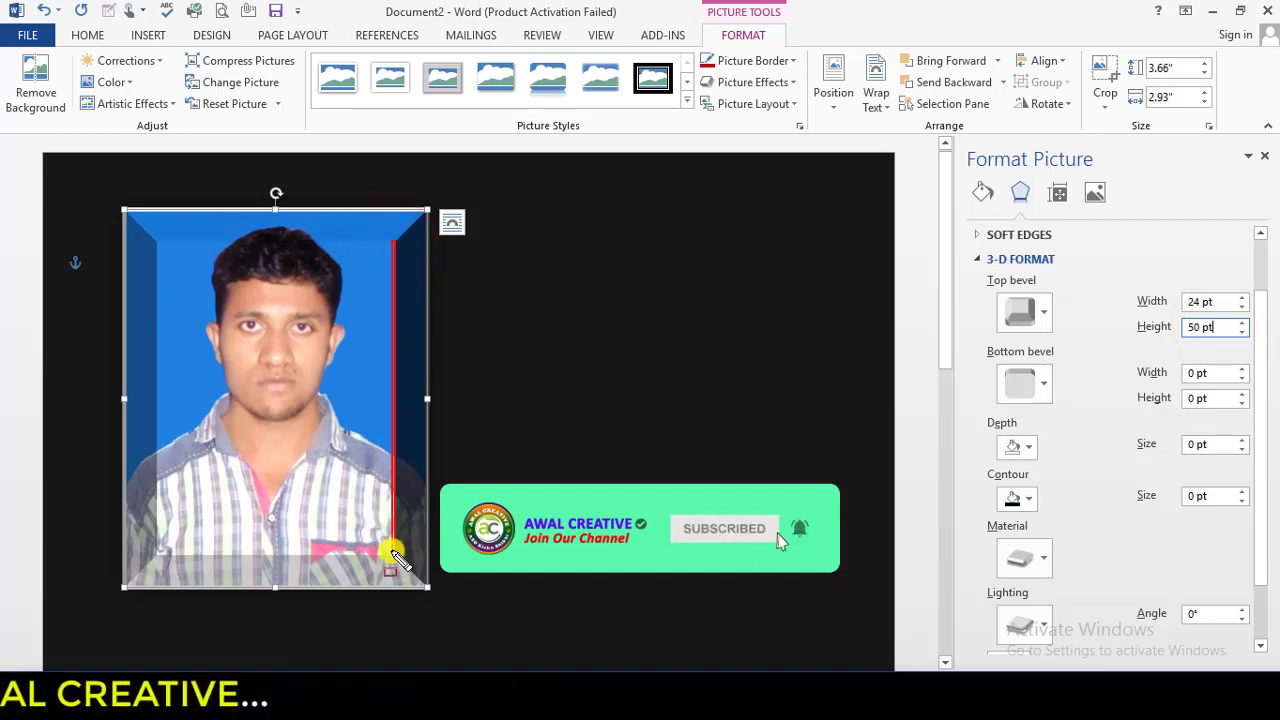
left_click_drag(155, 243, 151, 530)
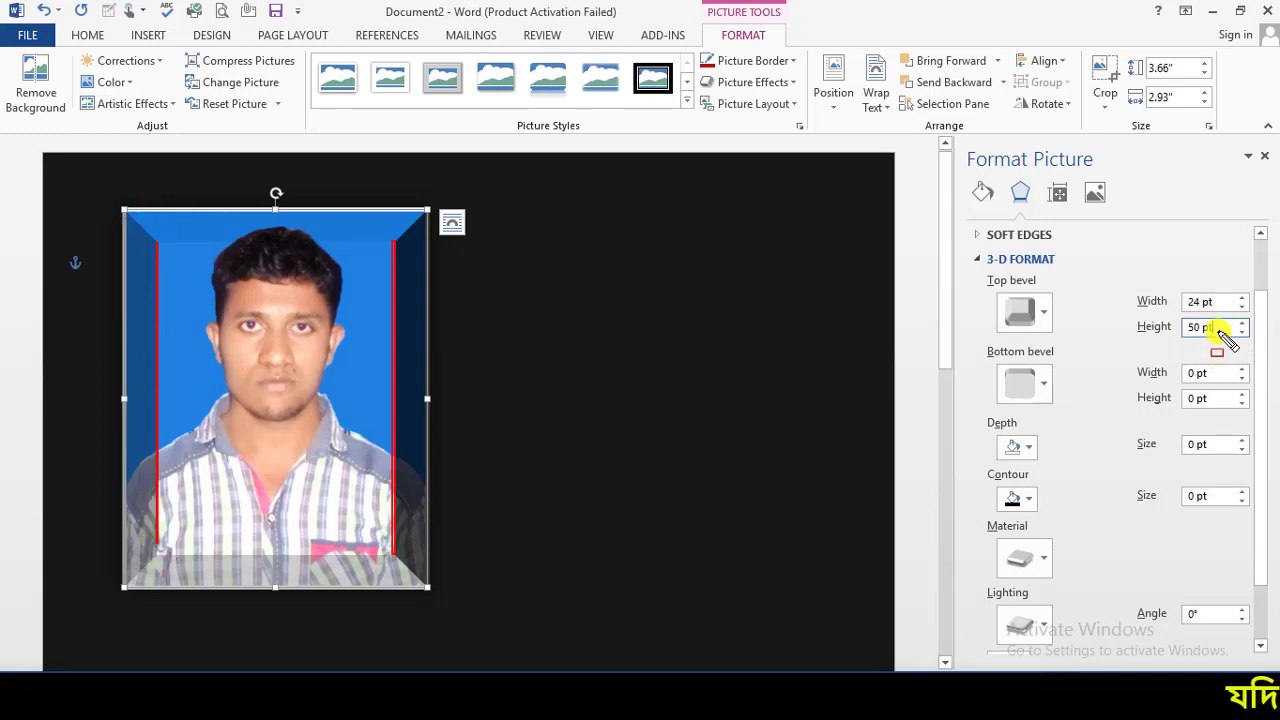
Lower the top bevel height to 25 pt, then to 6 pt
left_click_drag(1226, 327, 1175, 328)
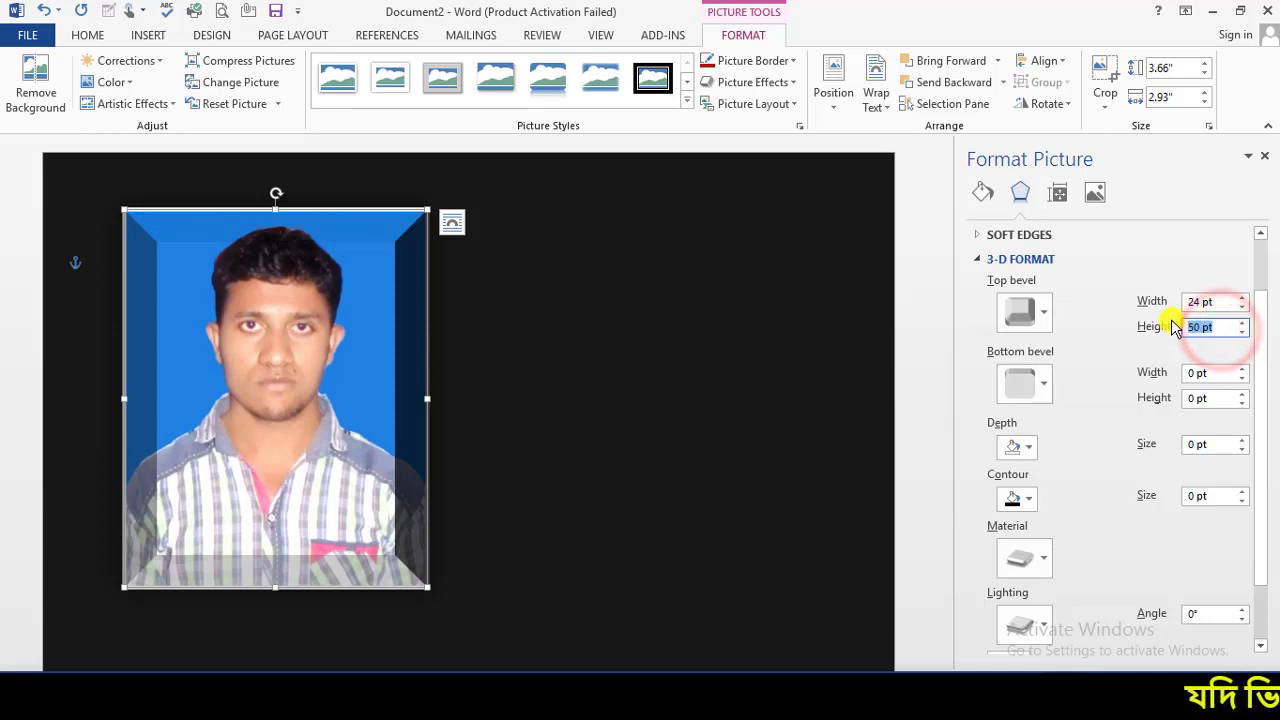
type("25")
key("Return")
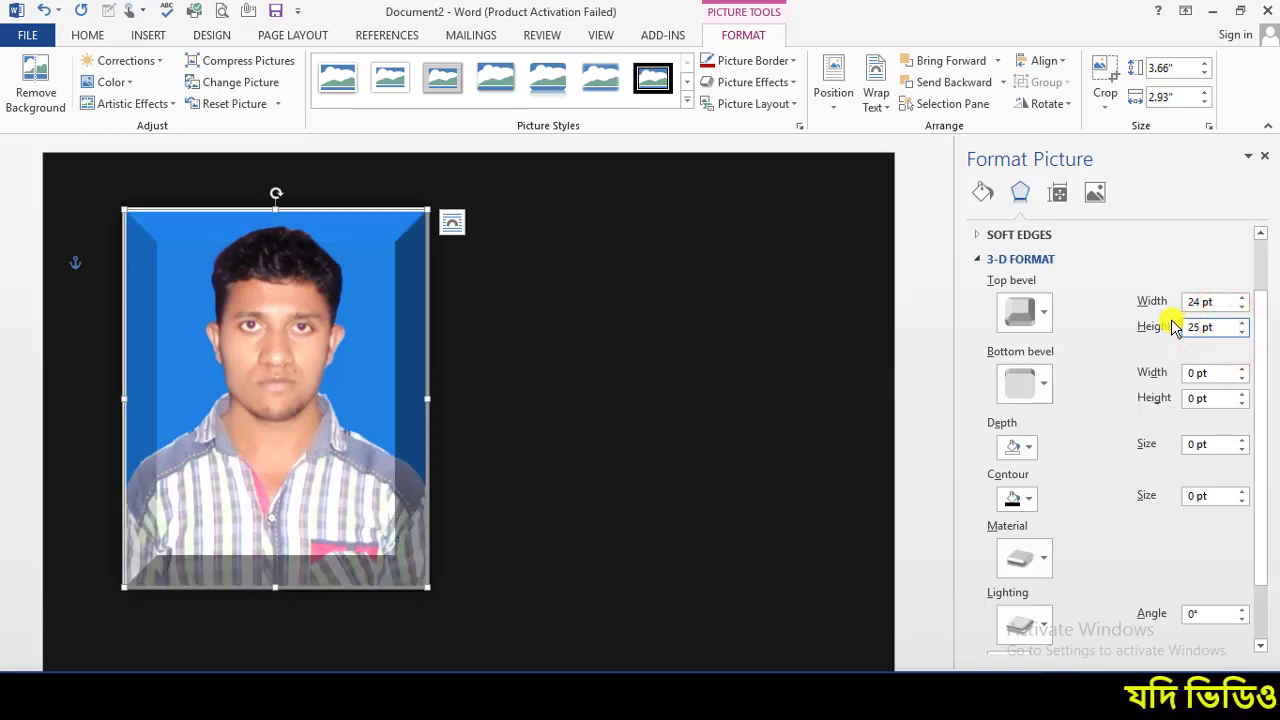
triple_click(1222, 328)
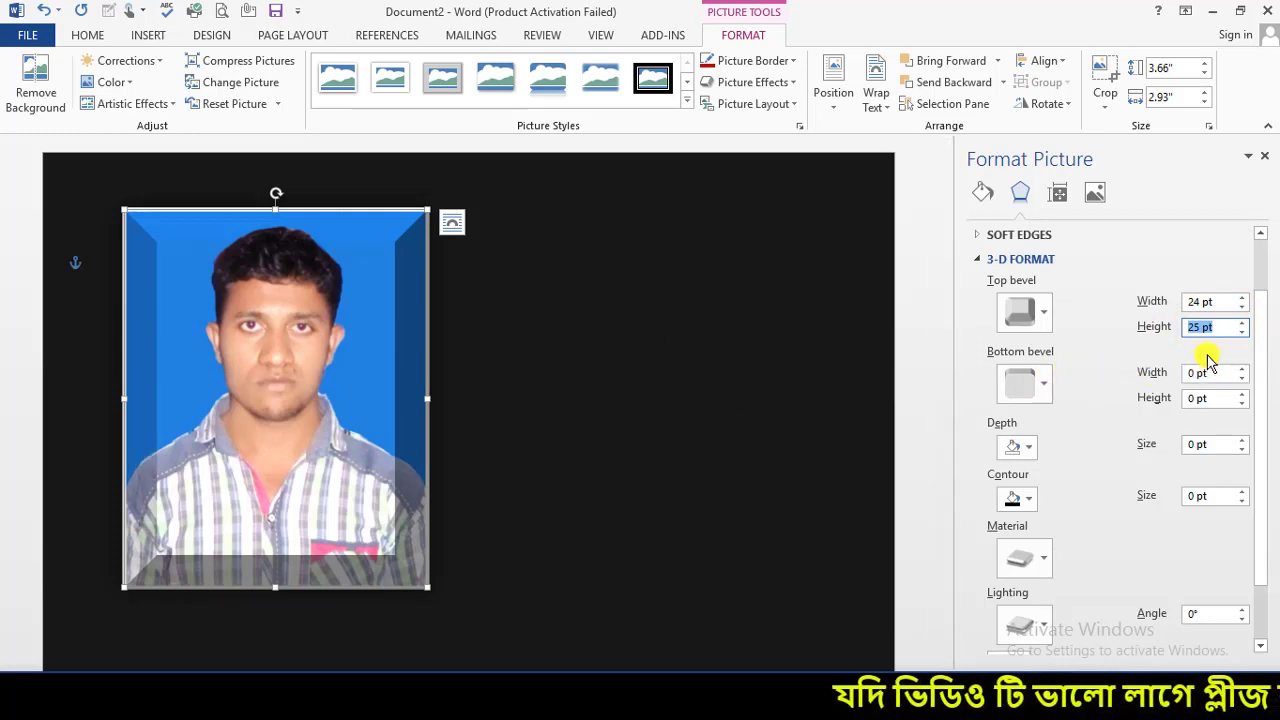
type("6")
key("Return")
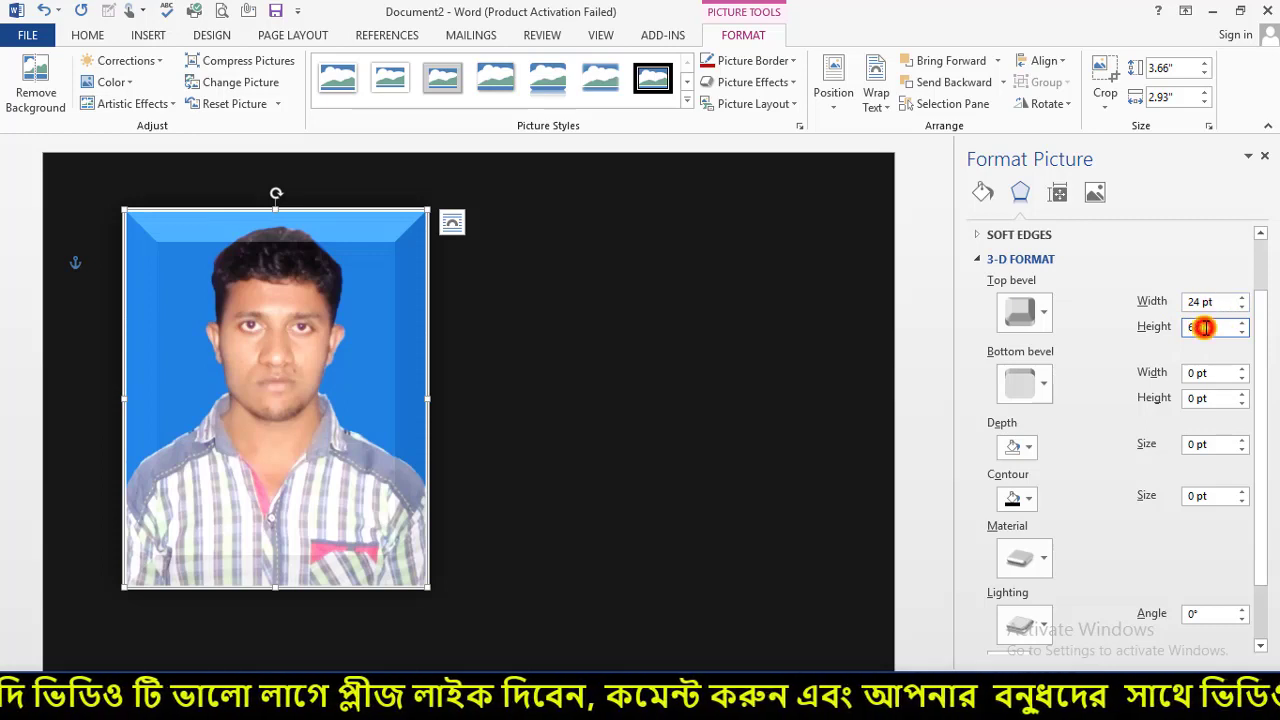
Apply a Convex bottom bevel with a 24 pt width and adjust its height
scroll(1204, 327, "up", 1)
scroll(1200, 329, "down", 1)
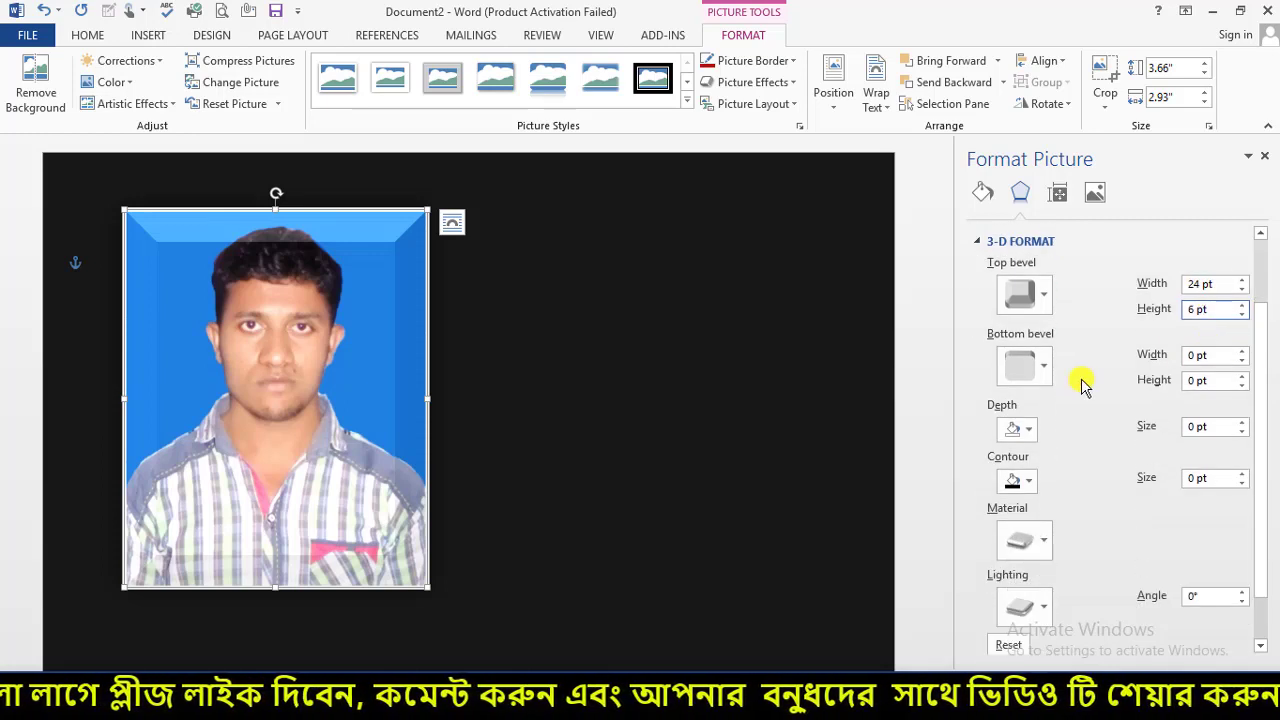
scroll(1038, 330, "down", 3)
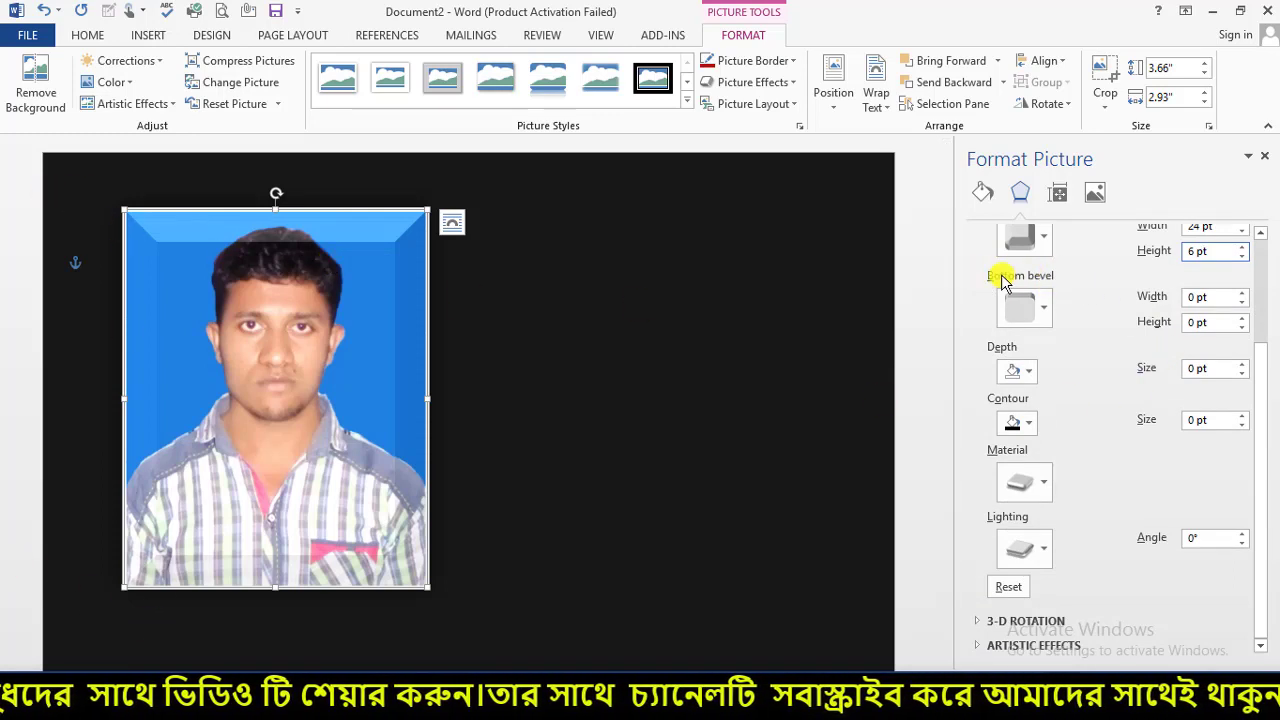
left_click(1038, 306)
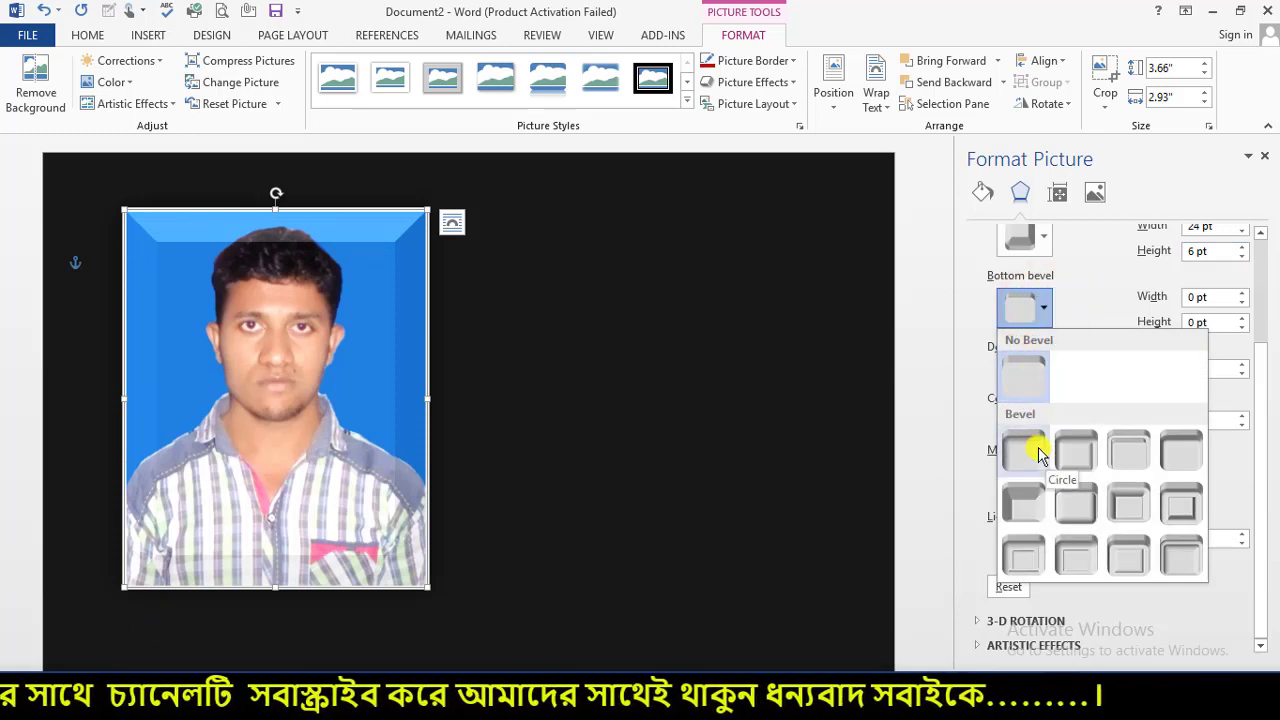
left_click(1128, 506)
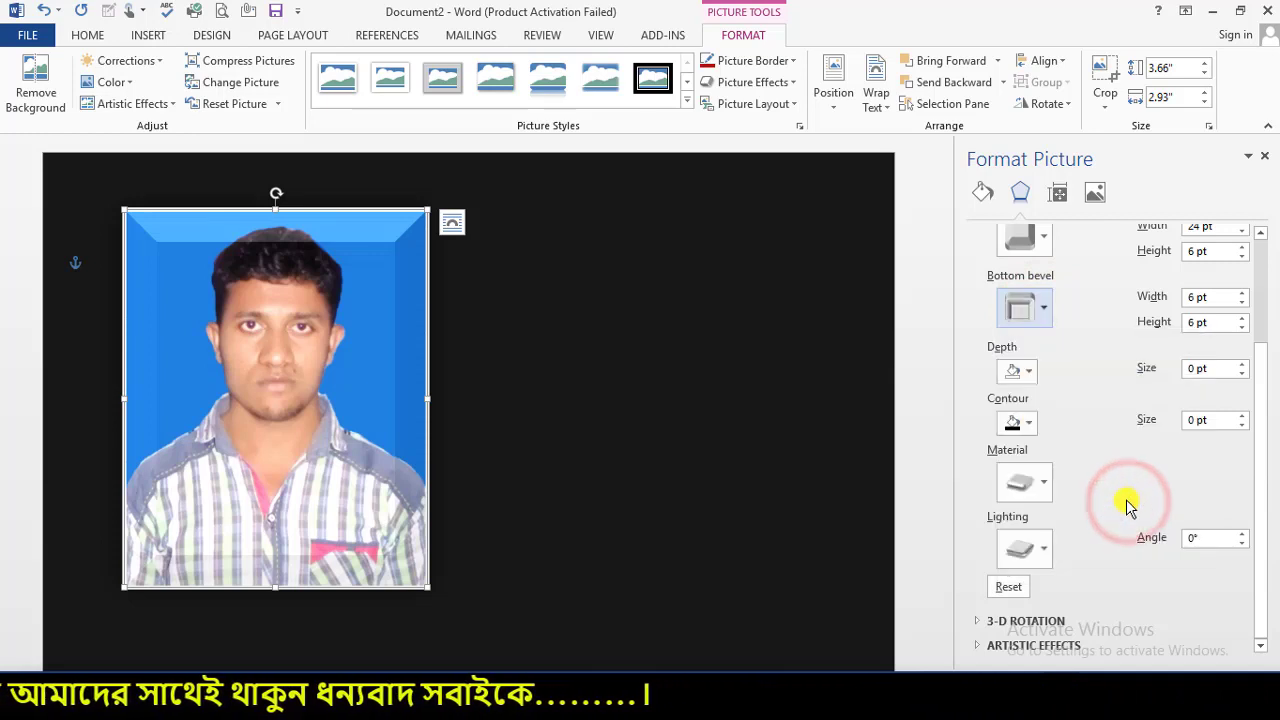
left_click(1213, 300)
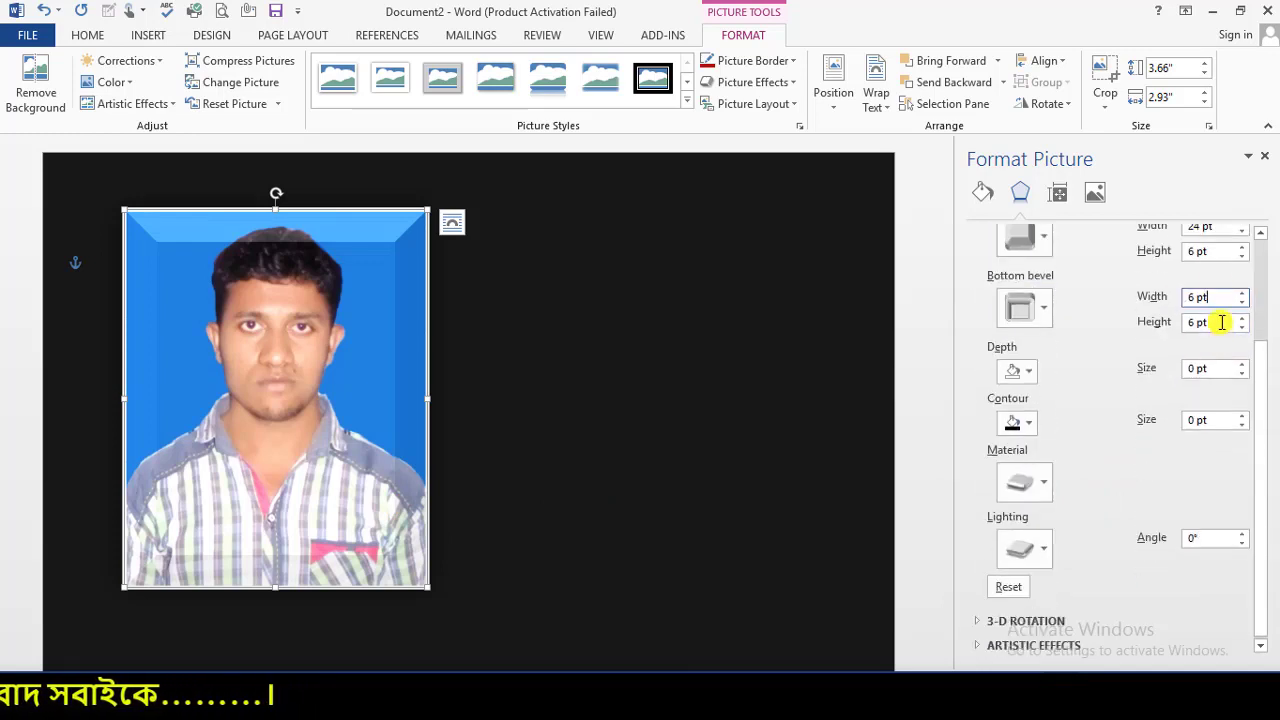
left_click_drag(1210, 297, 1164, 297)
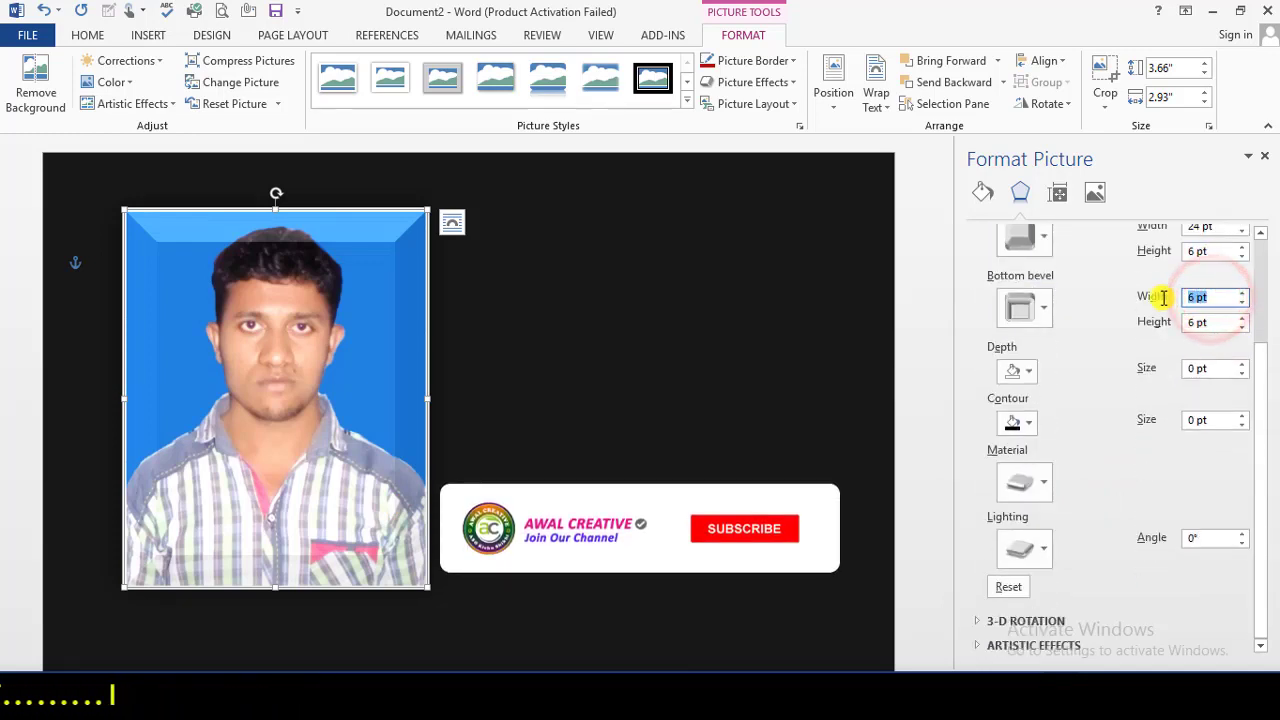
type("24")
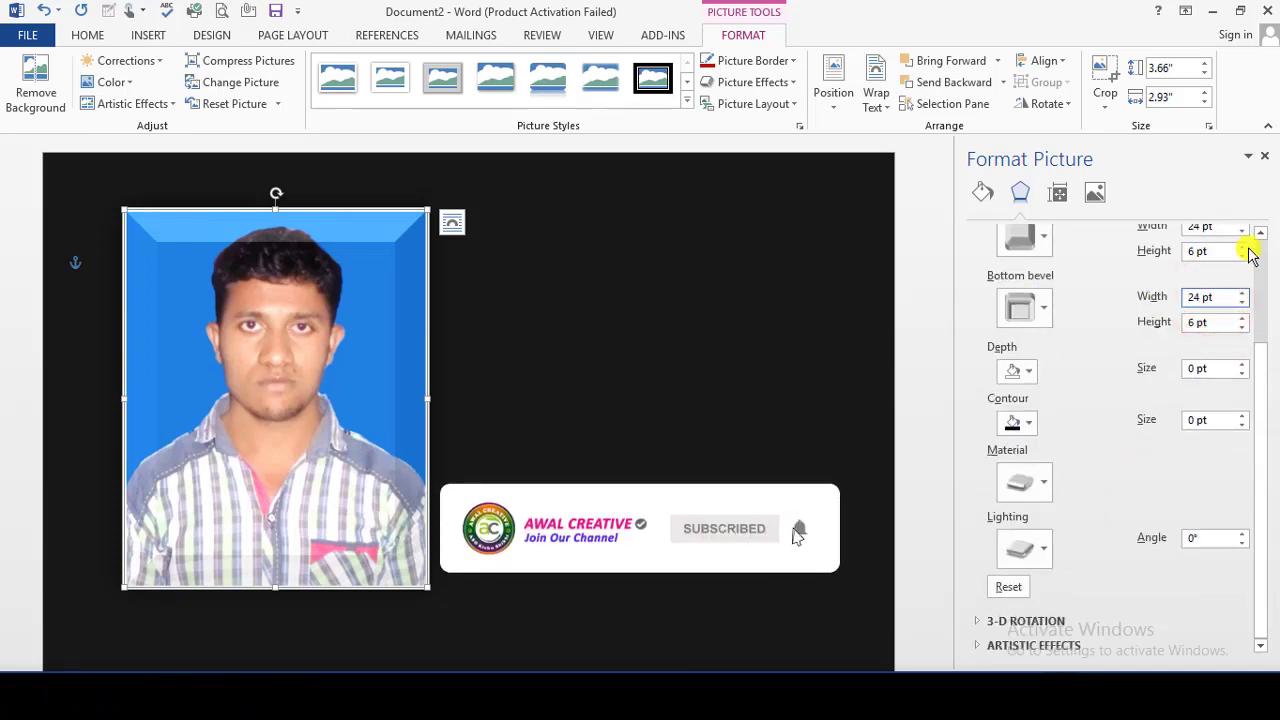
left_click_drag(1210, 322, 1180, 322)
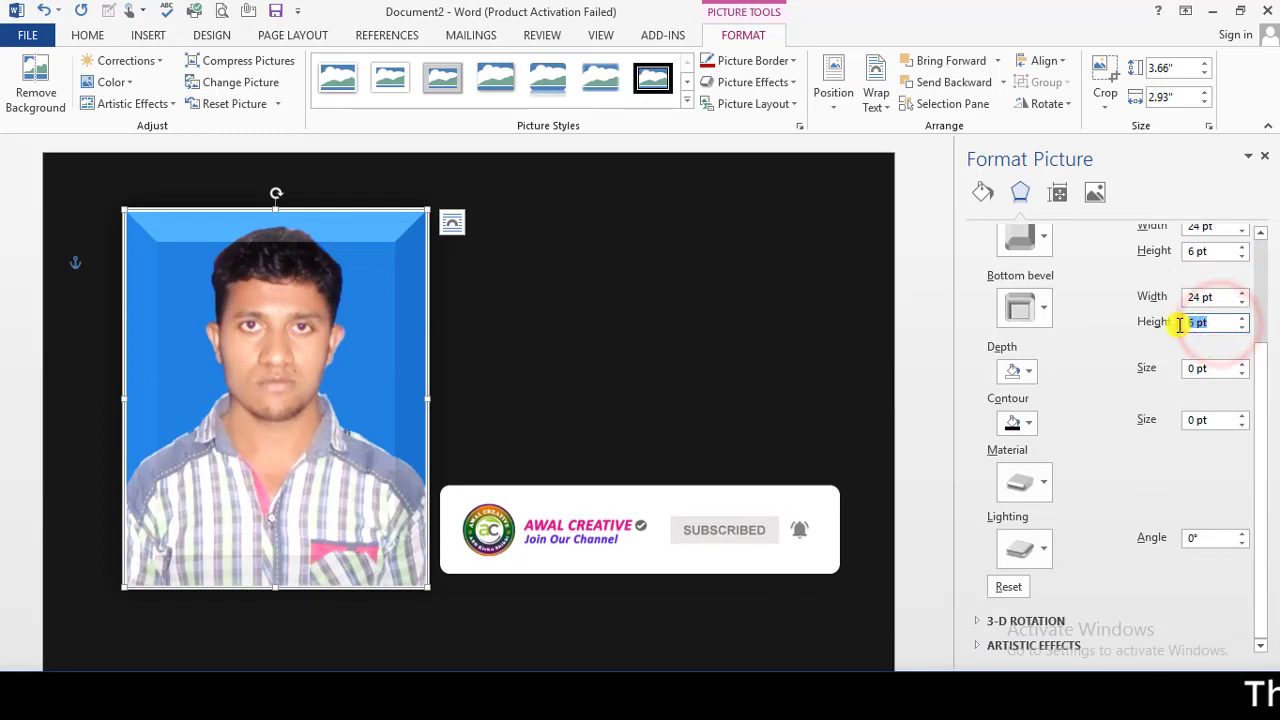
type("35")
key("Return")
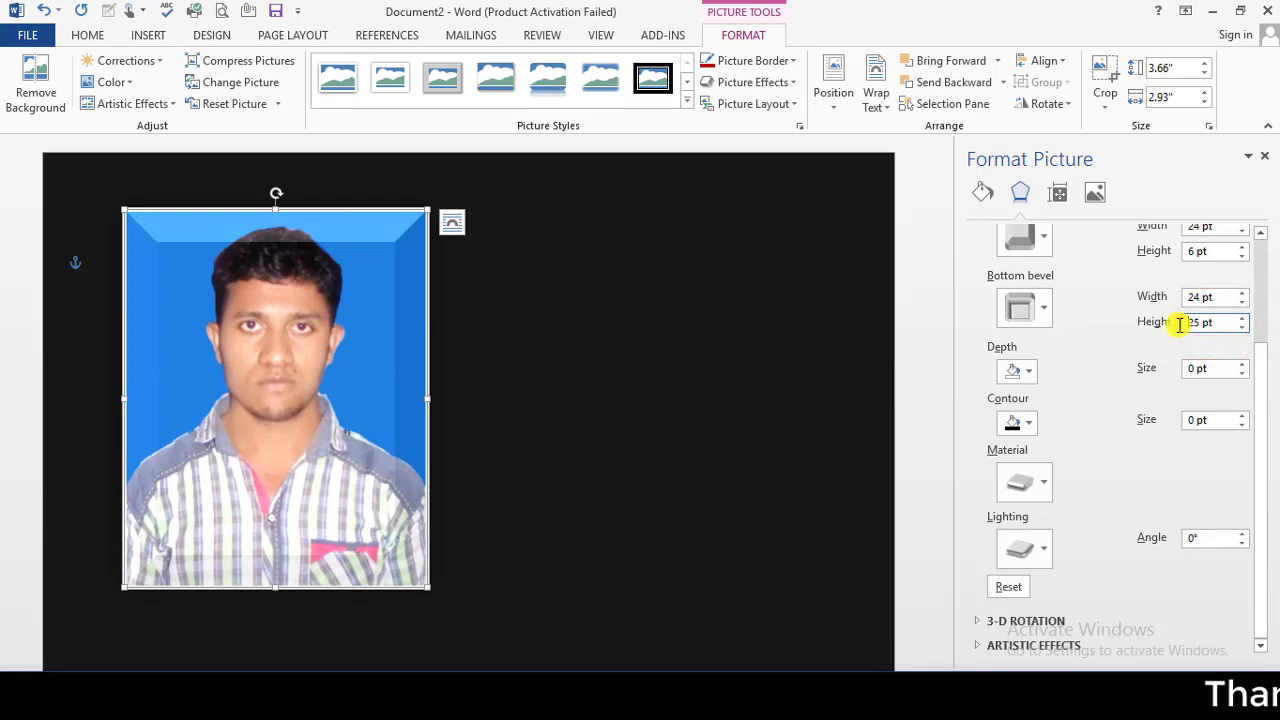
Switch the bottom bevel to the Angle preset and nudge the photo slightly left
scroll(205, 415, "down", 3)
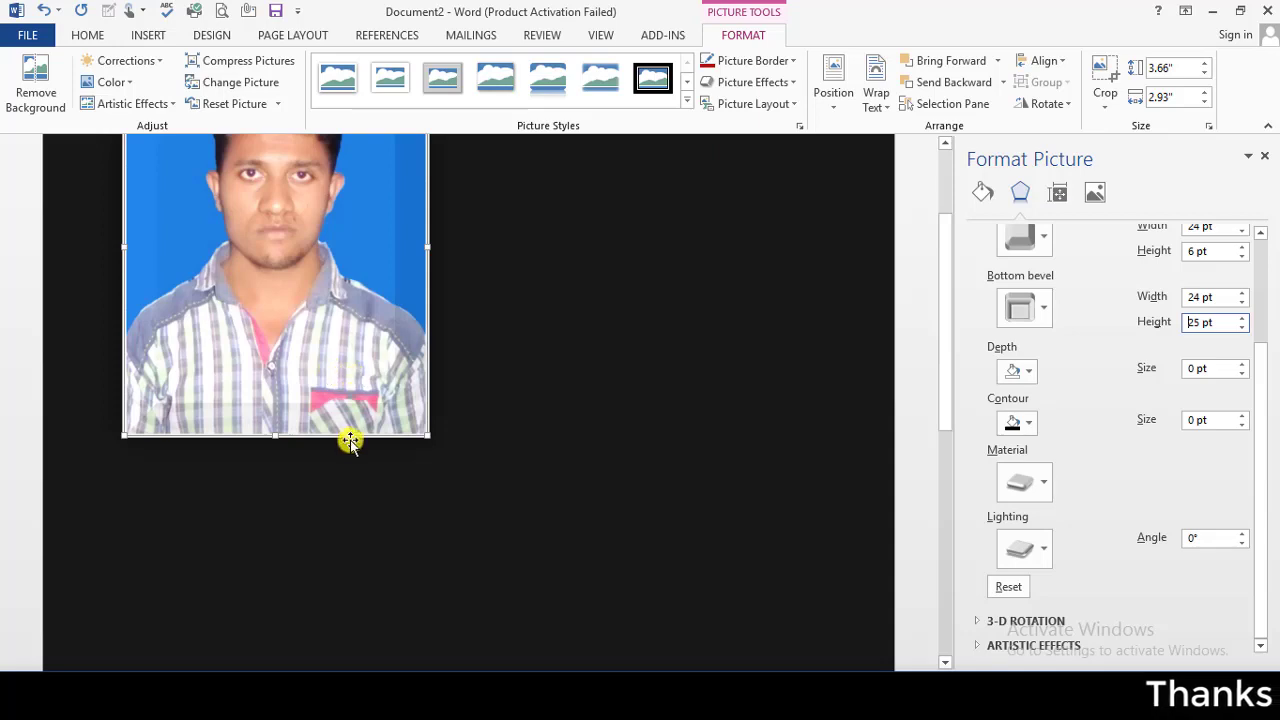
left_click(1043, 308)
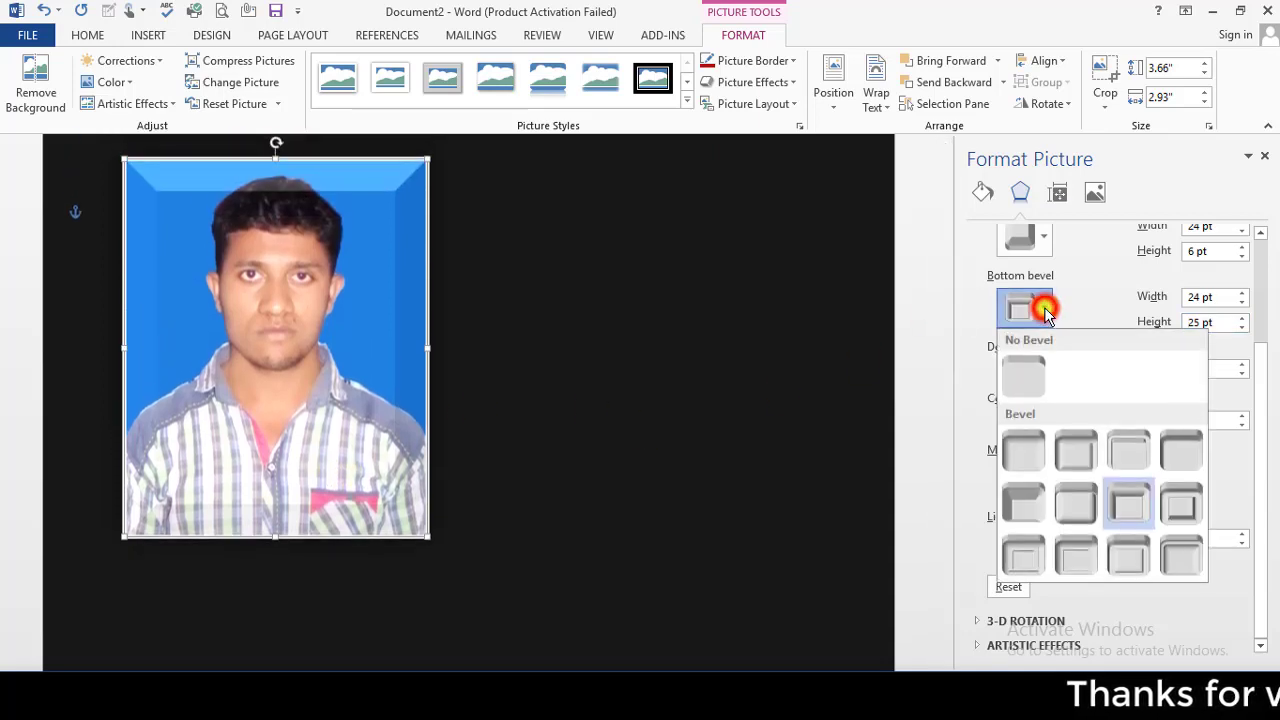
left_click(1034, 506)
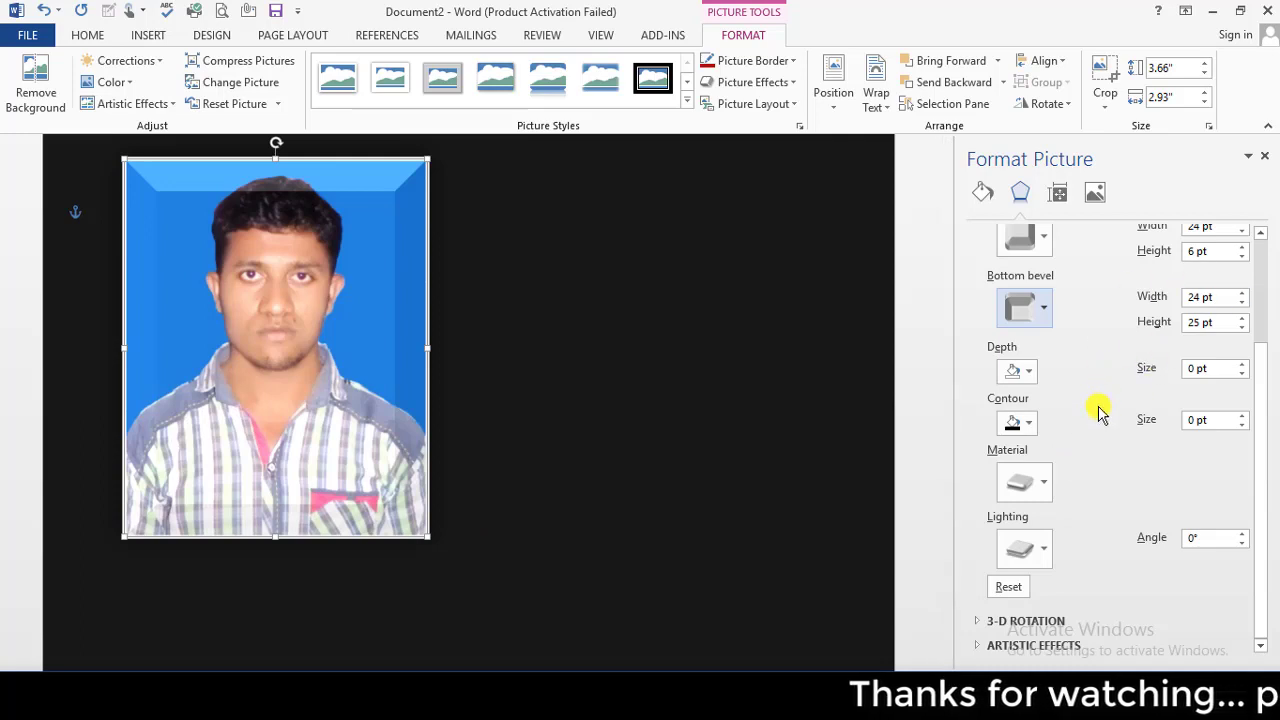
scroll(1098, 412, "up", 1)
triple_click(1223, 366)
type("6")
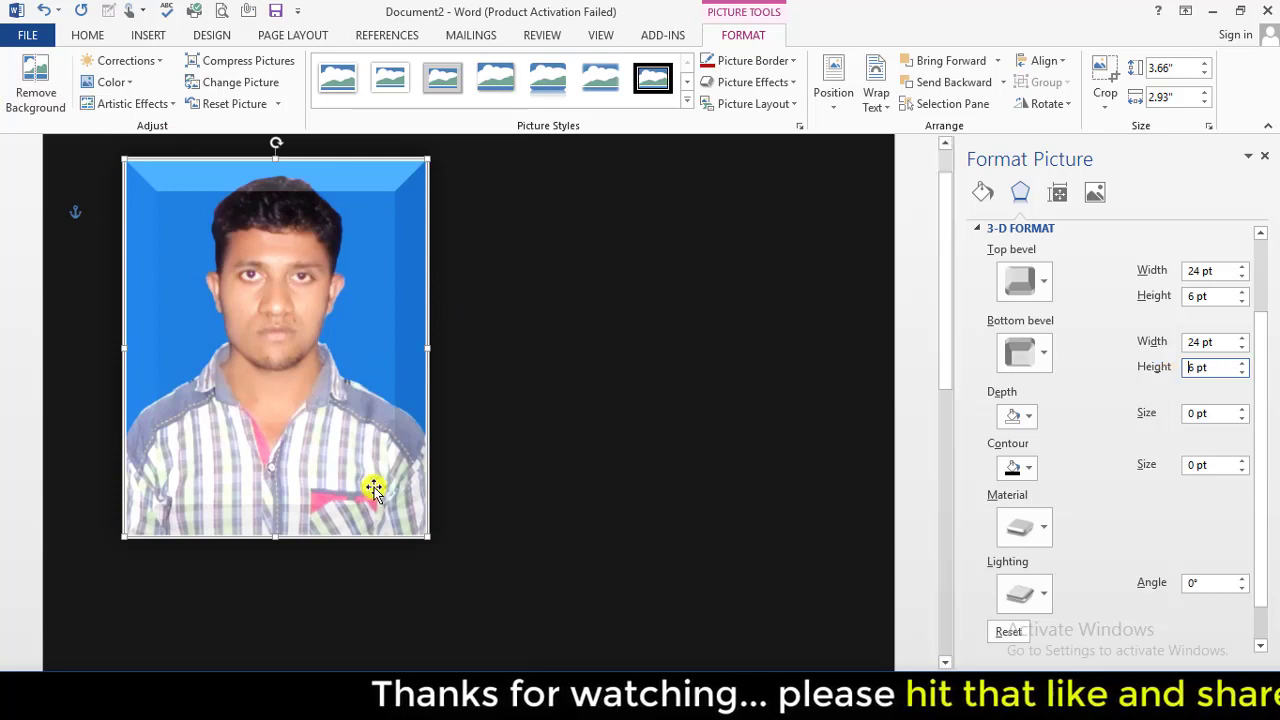
left_click_drag(373, 486, 367, 486)
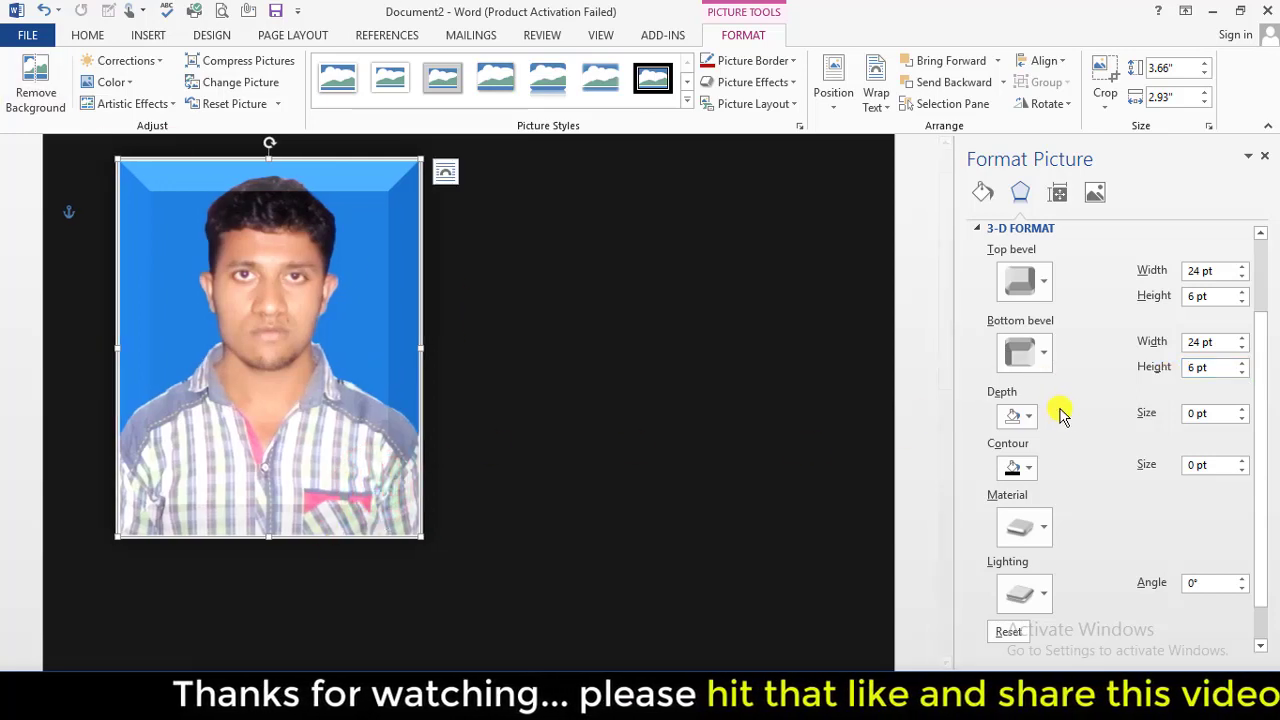
Make the photo's 3-D depth Purple and set its size to 50 pt
scroll(1160, 440, "down", 1)
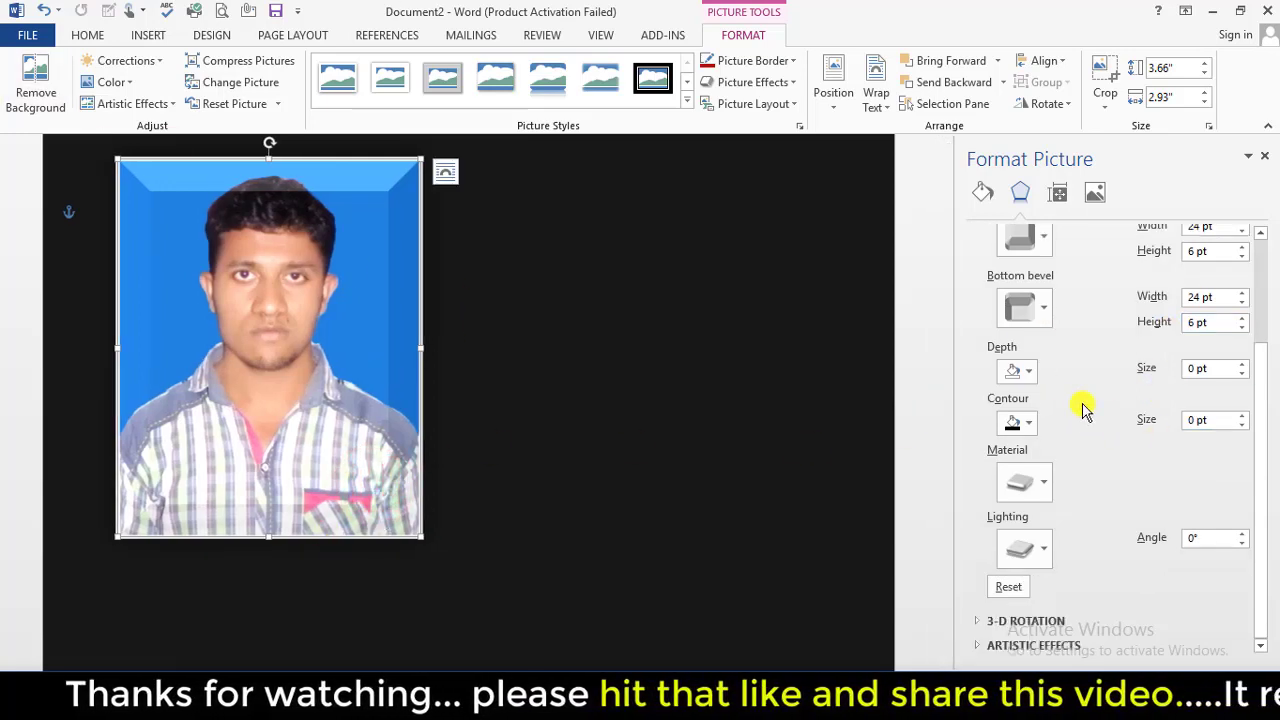
left_click(1035, 371)
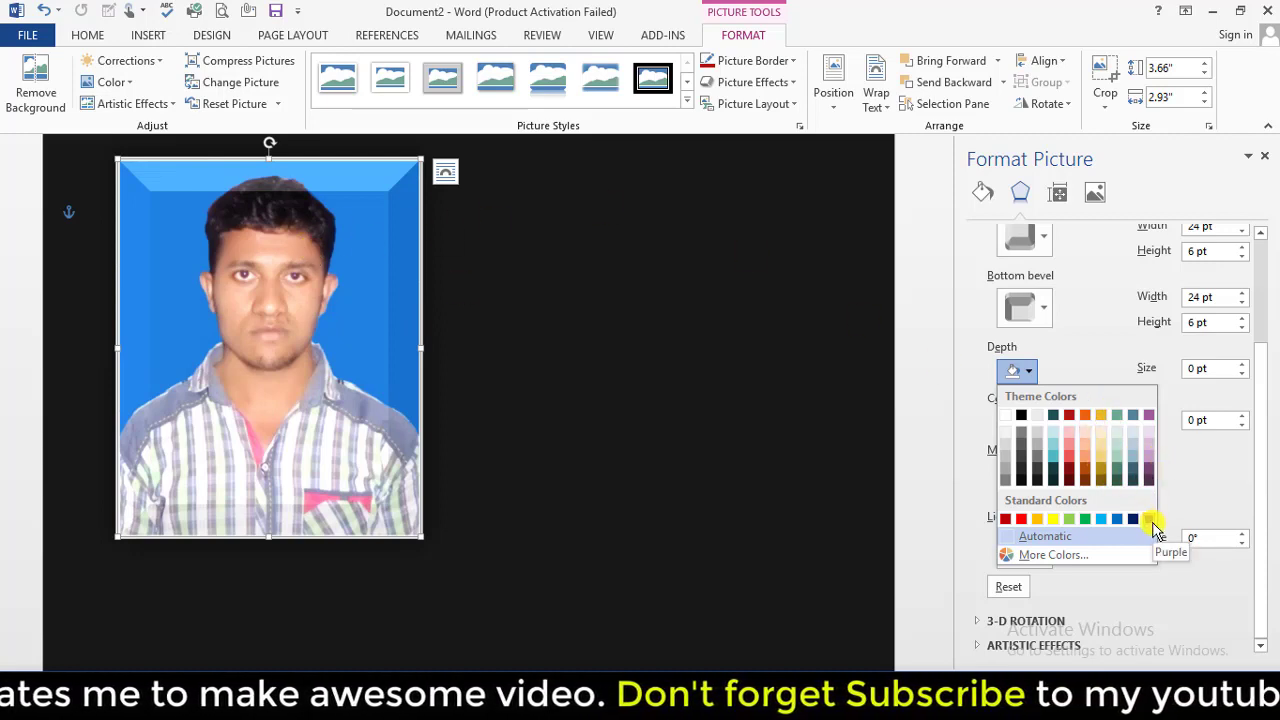
left_click(1152, 518)
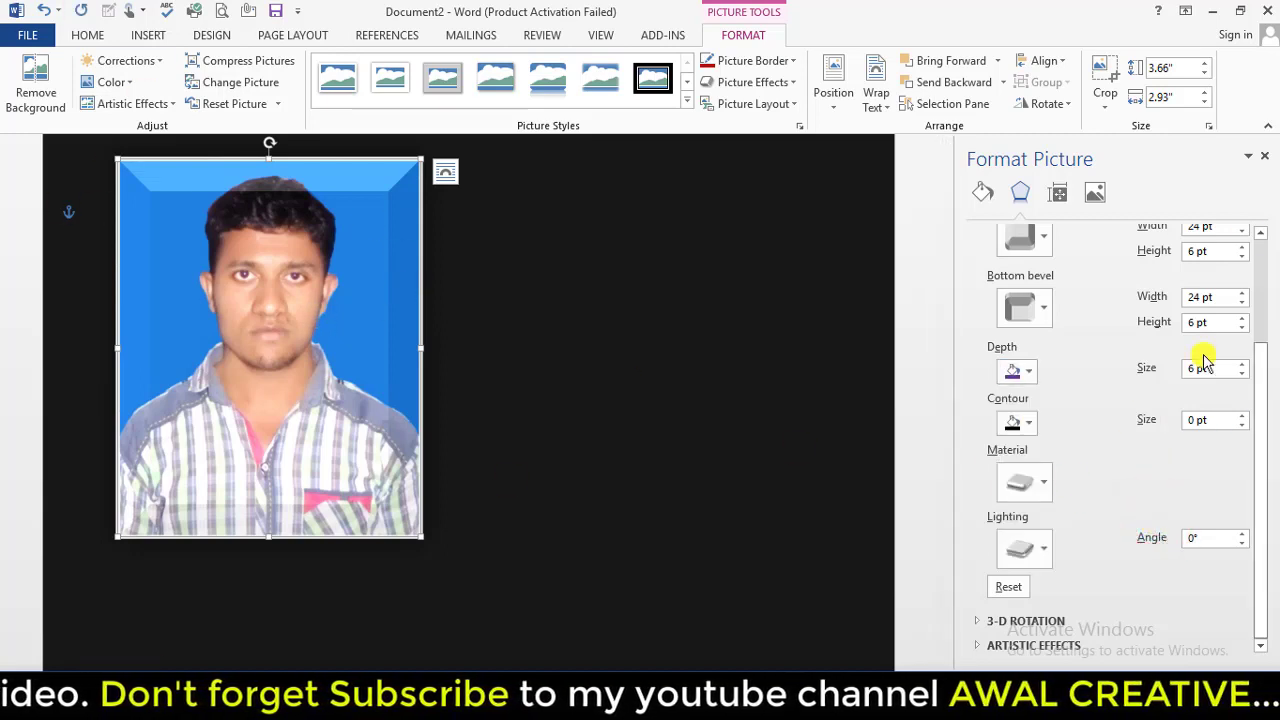
left_click_drag(1218, 368, 1180, 380)
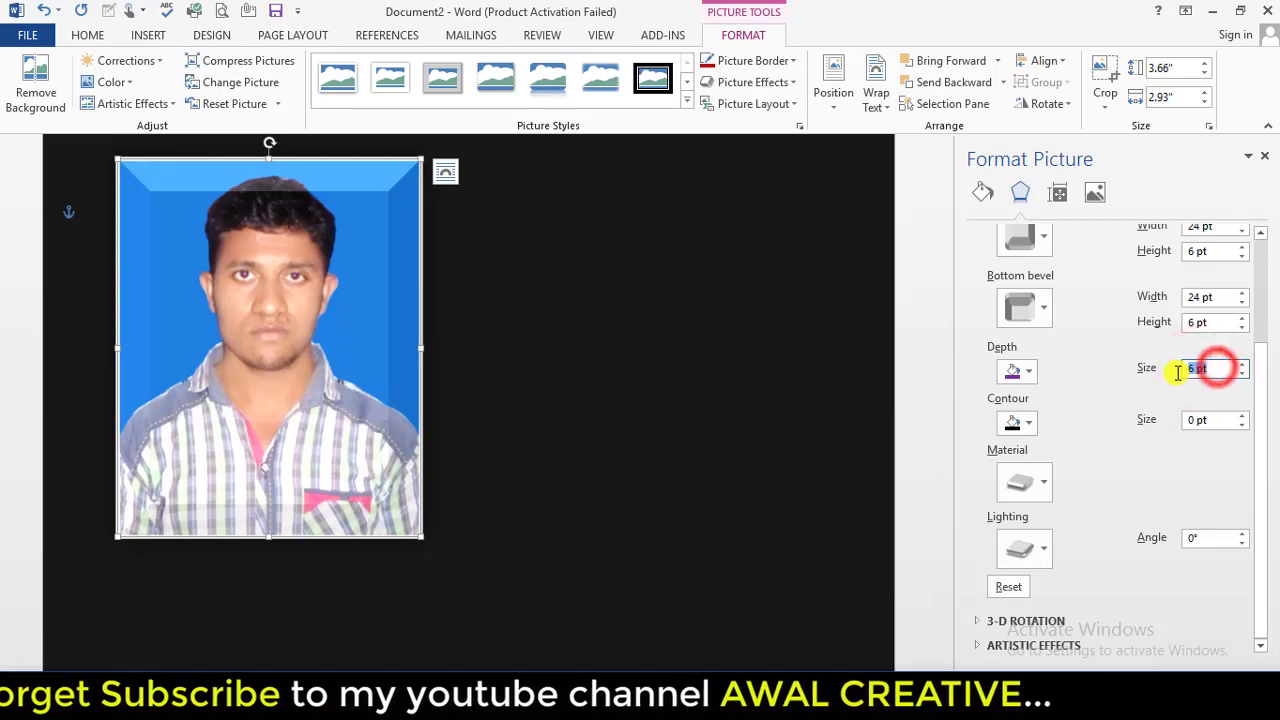
type("50")
key("Return")
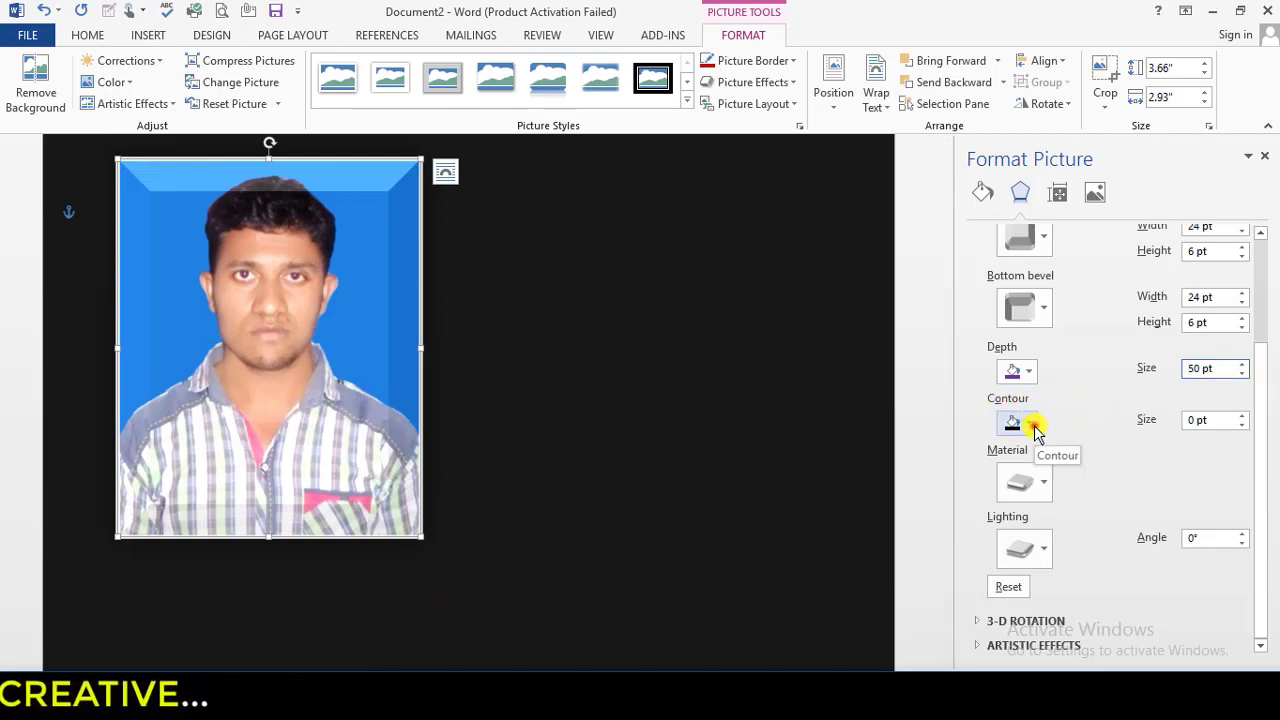
Give the 3-D frame a red 6 pt contour and nudge the photo right and down
left_click(1035, 428)
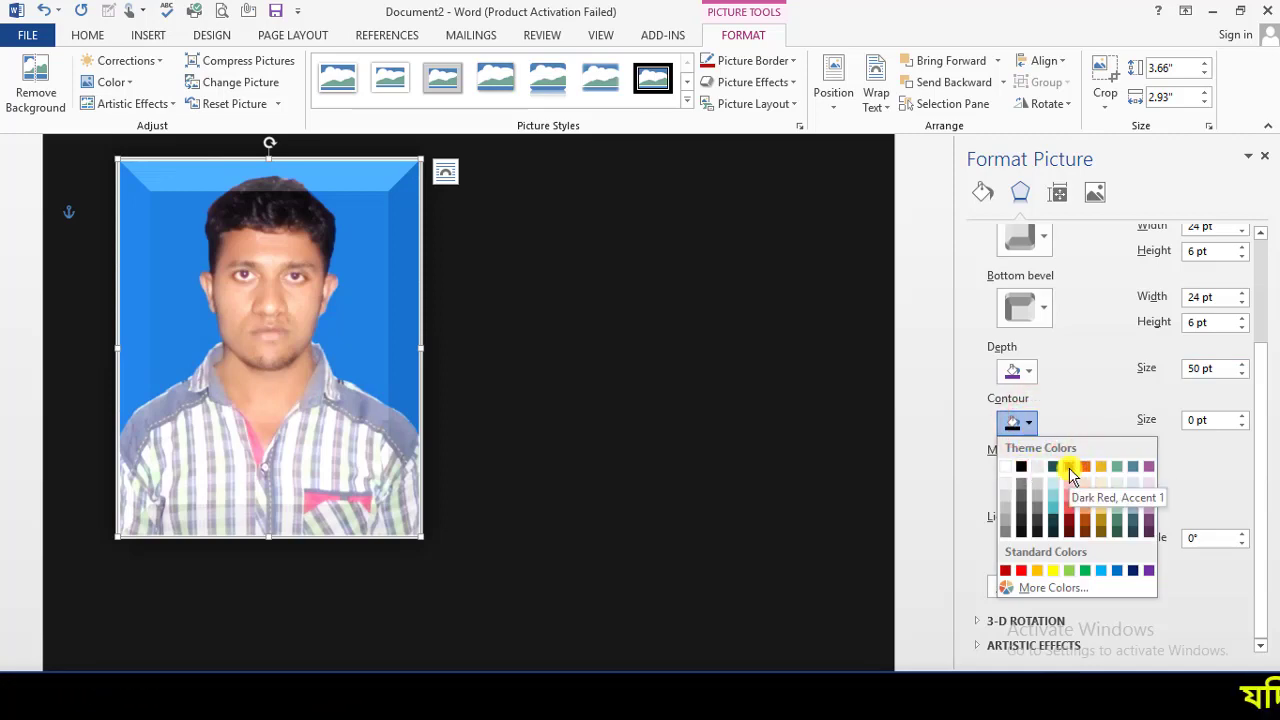
left_click(1023, 572)
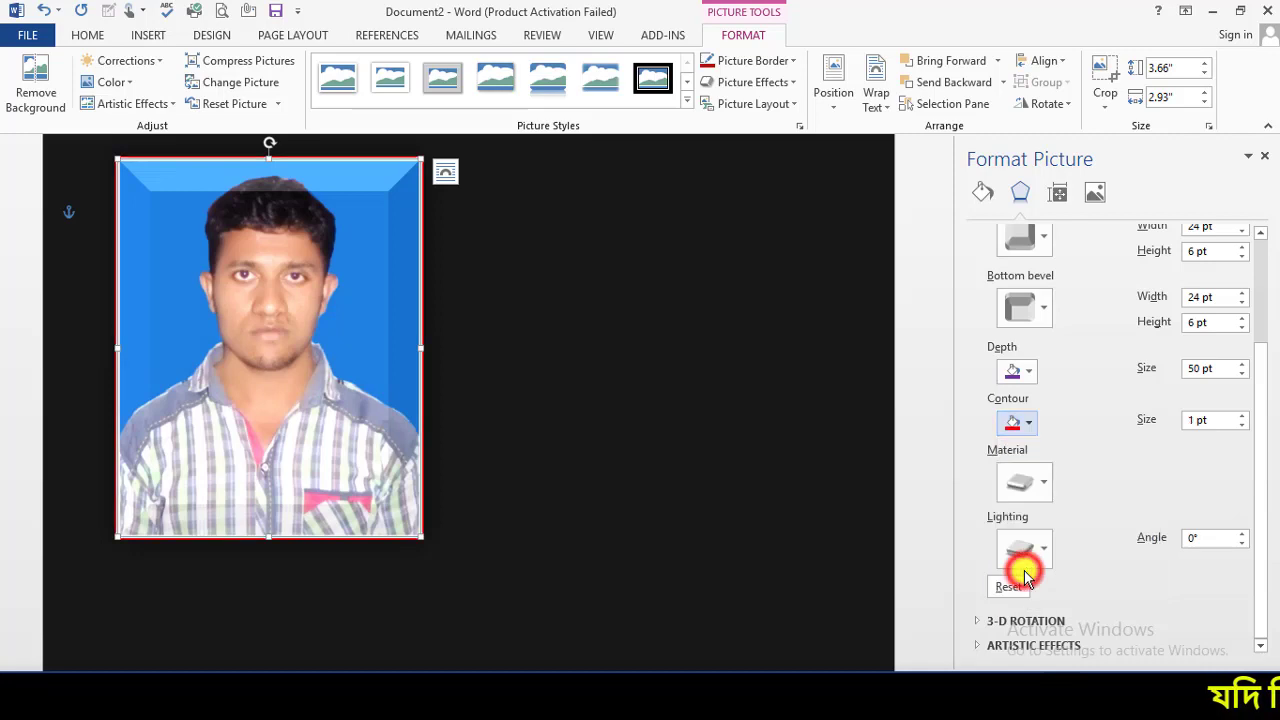
left_click(508, 281)
left_click(393, 322)
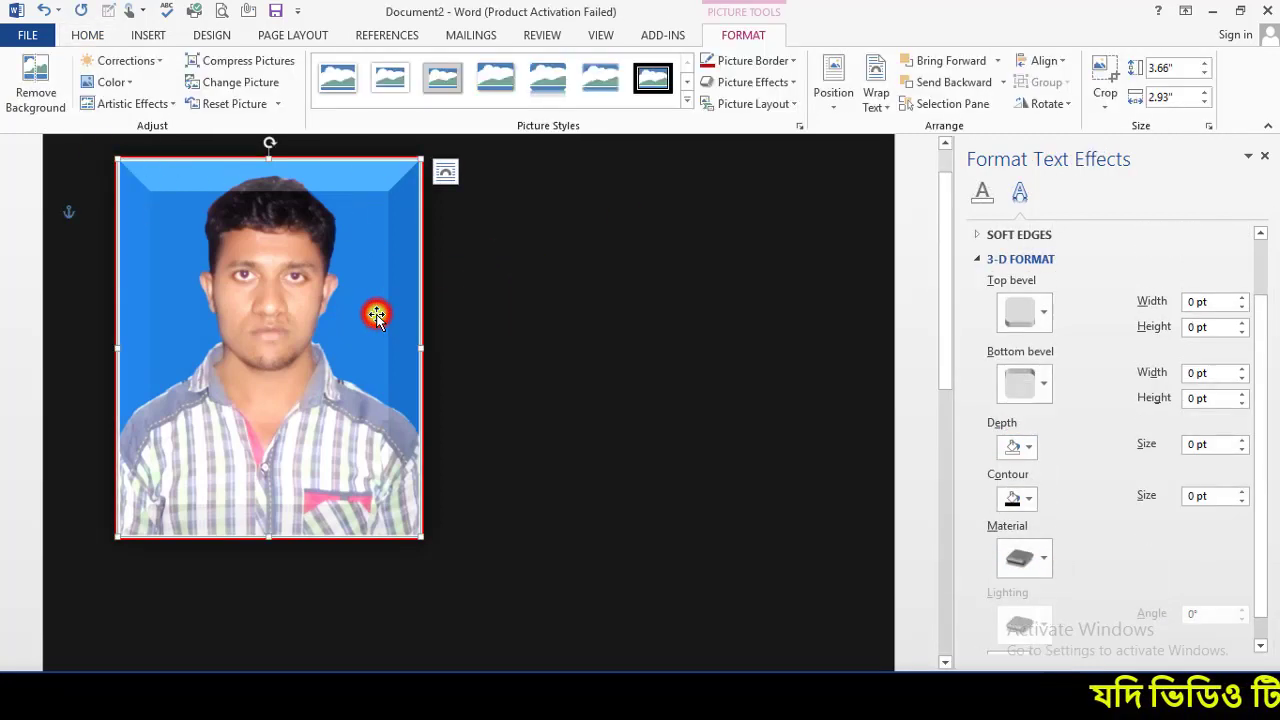
scroll(1222, 502, "up", 2)
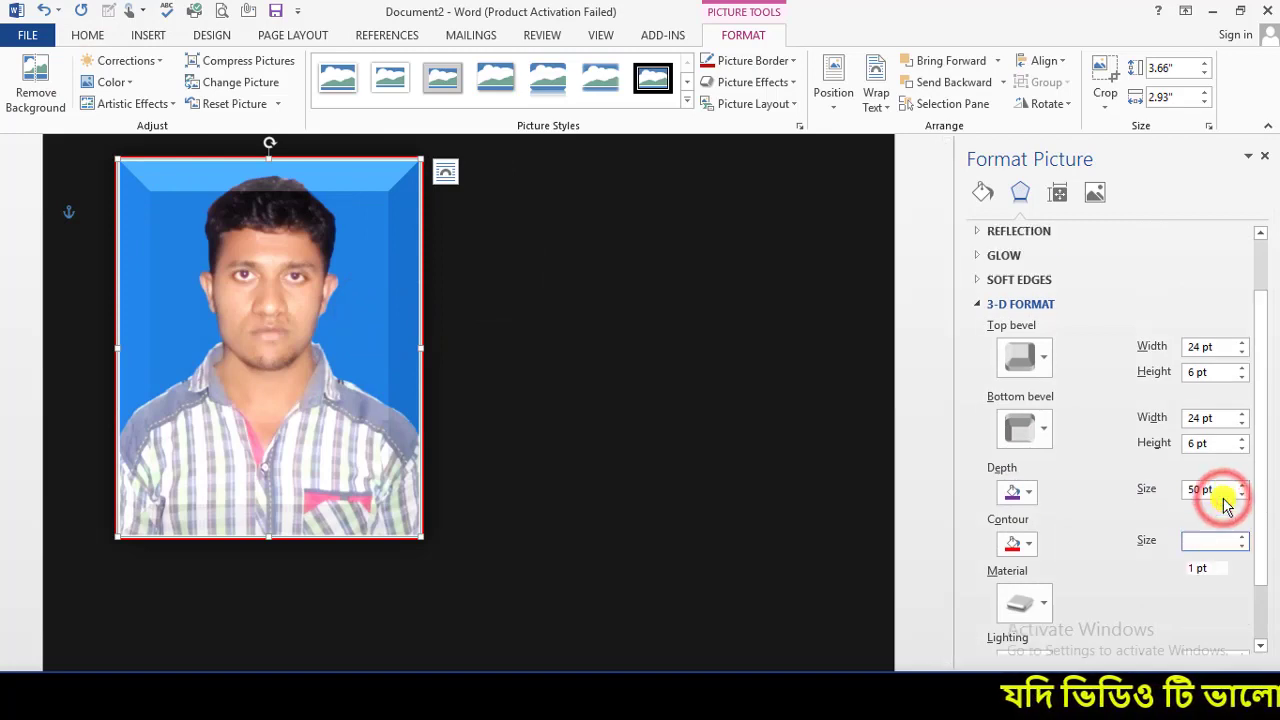
scroll(1215, 512, "down", 3)
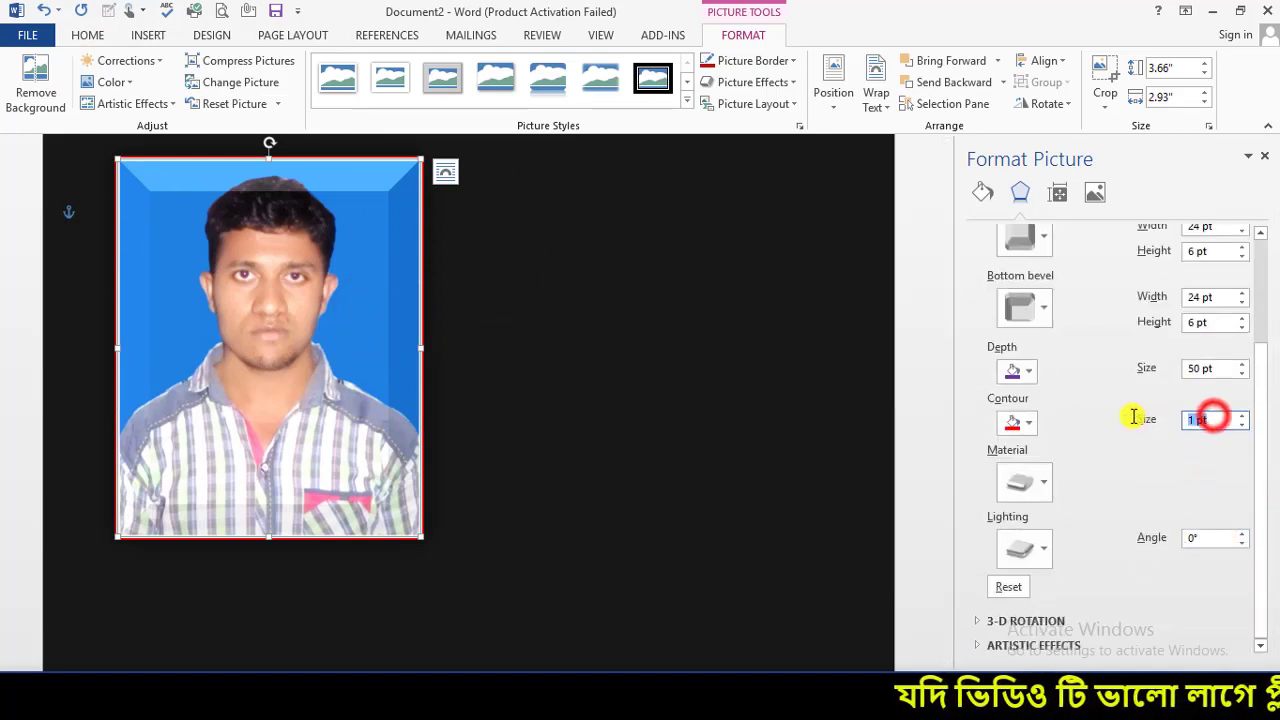
type("6")
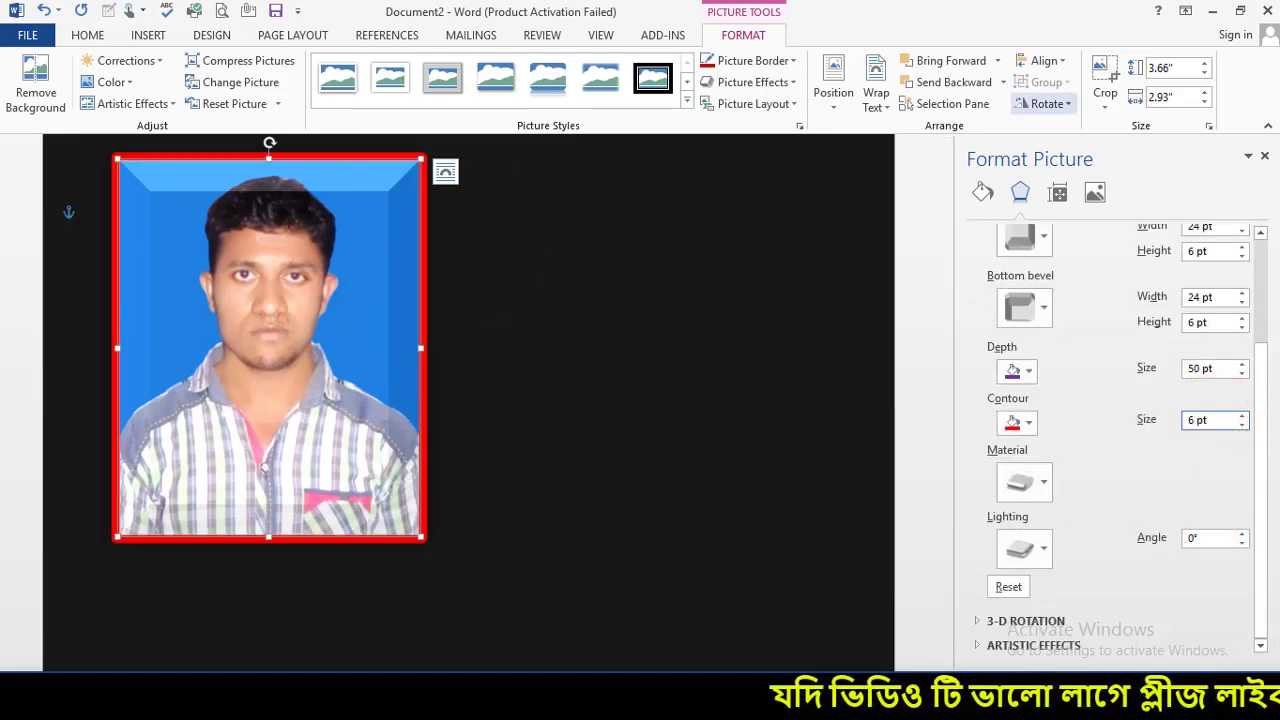
left_click_drag(249, 214, 291, 240)
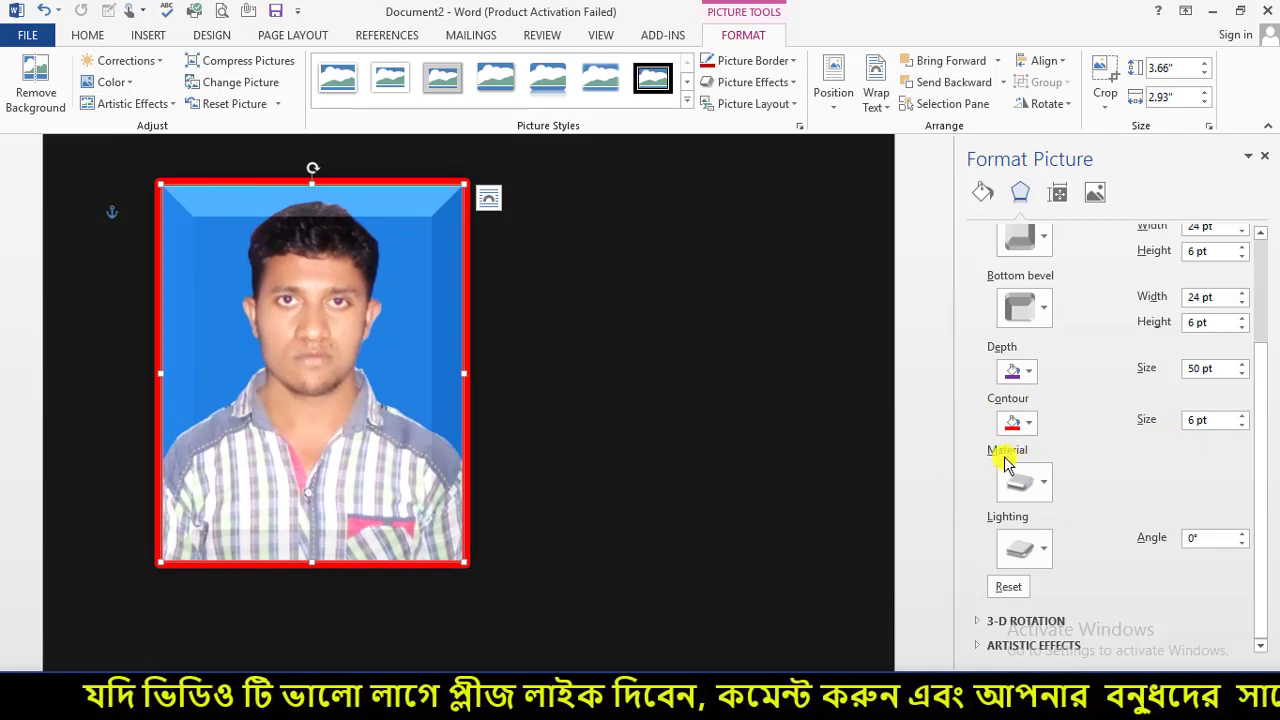
Try several 3-D materials including Wireframe, settling on a light Standard material
left_click(1050, 485)
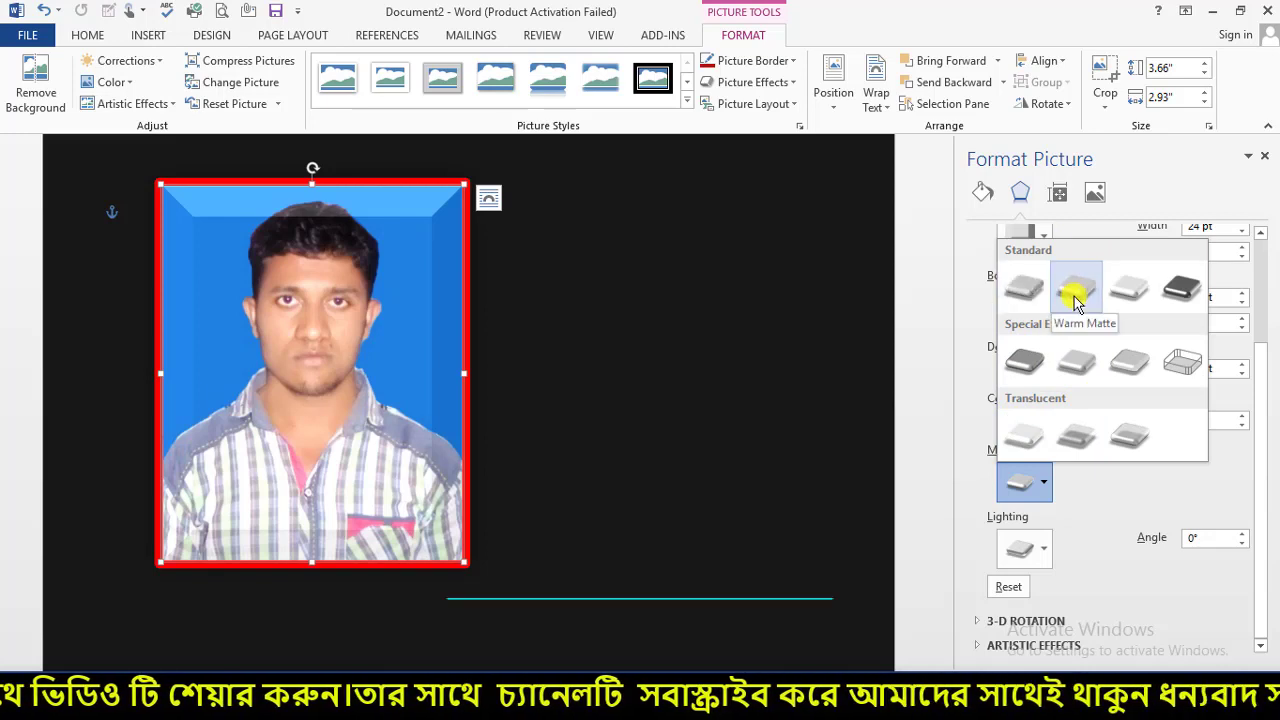
left_click(1136, 293)
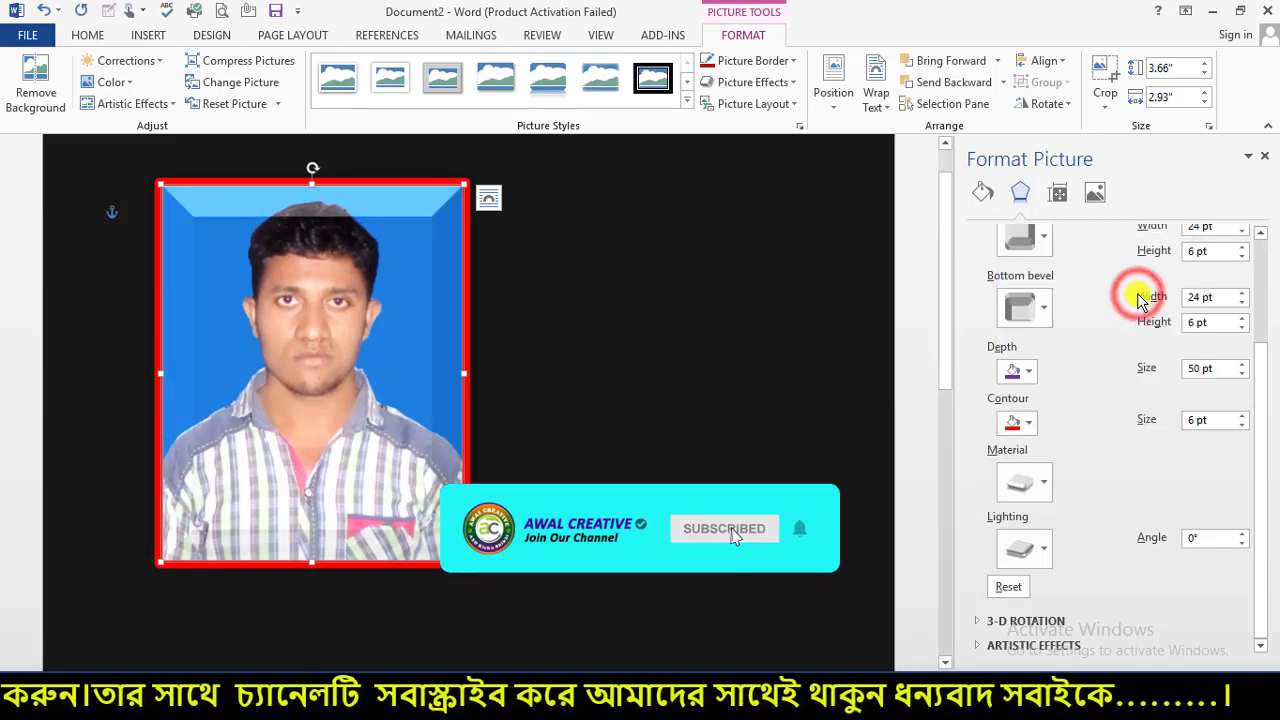
left_click(1040, 490)
left_click(1037, 360)
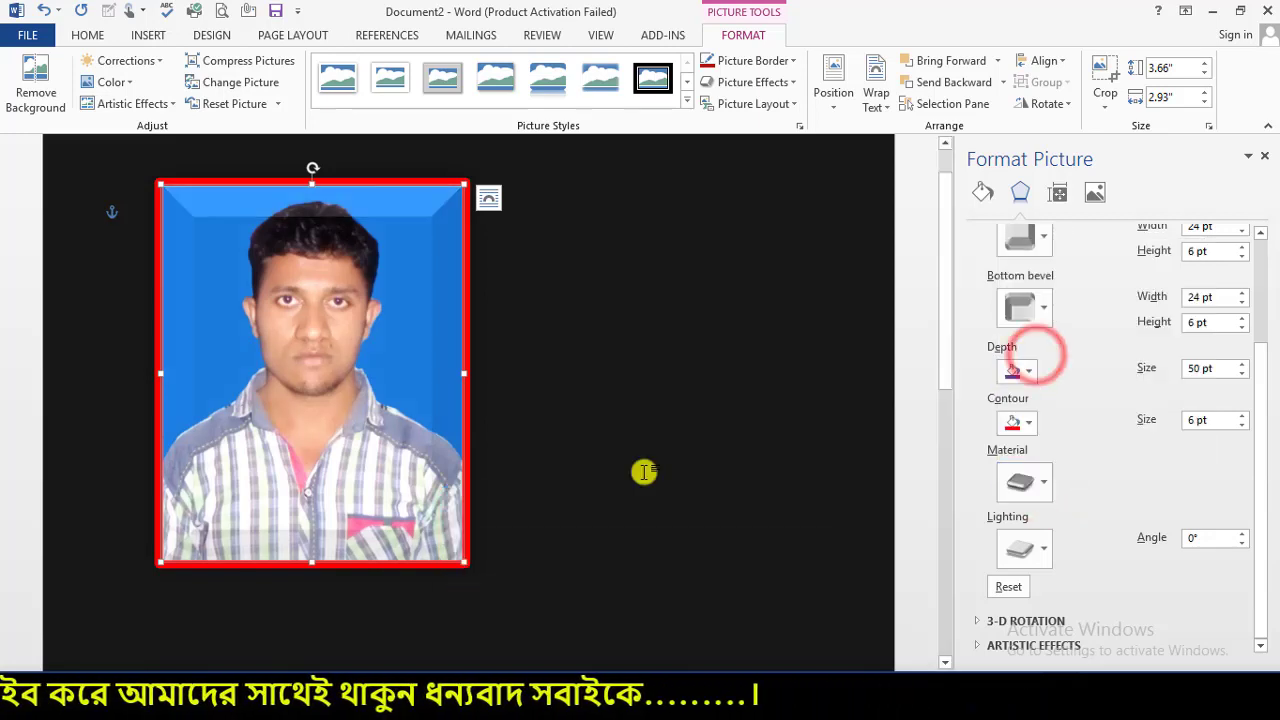
left_click(1045, 486)
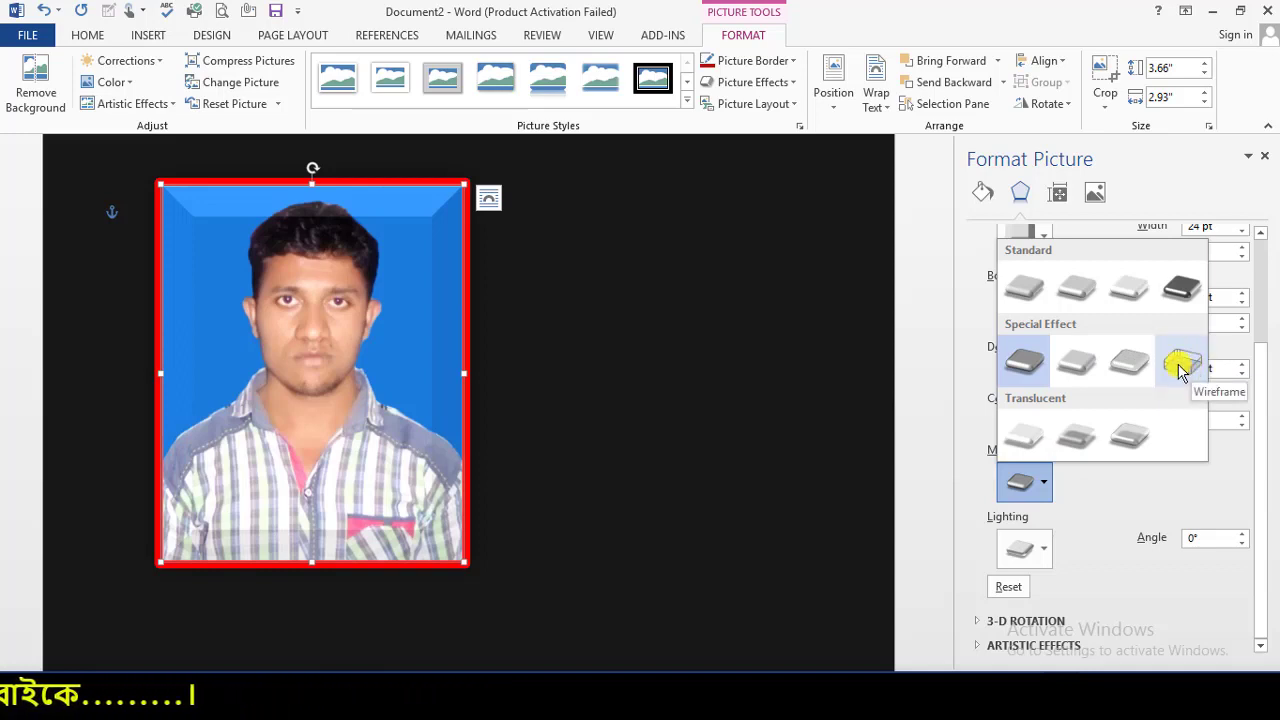
left_click(1180, 368)
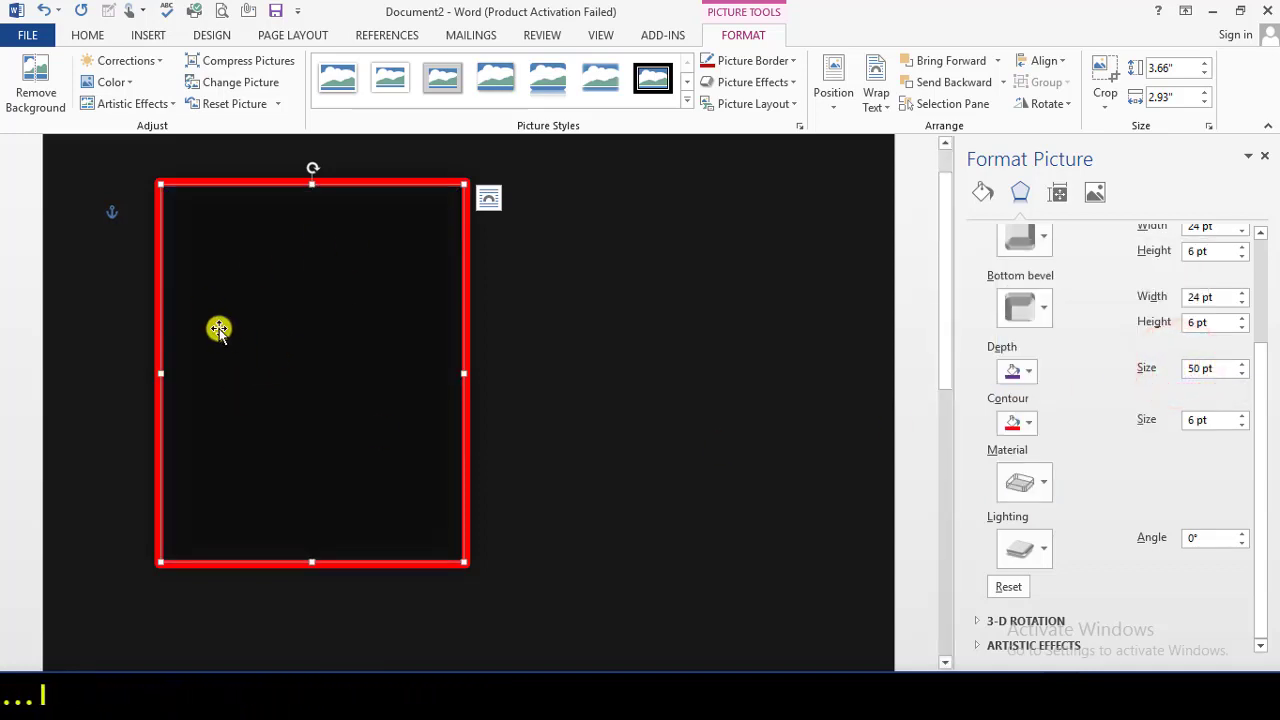
left_click(1045, 486)
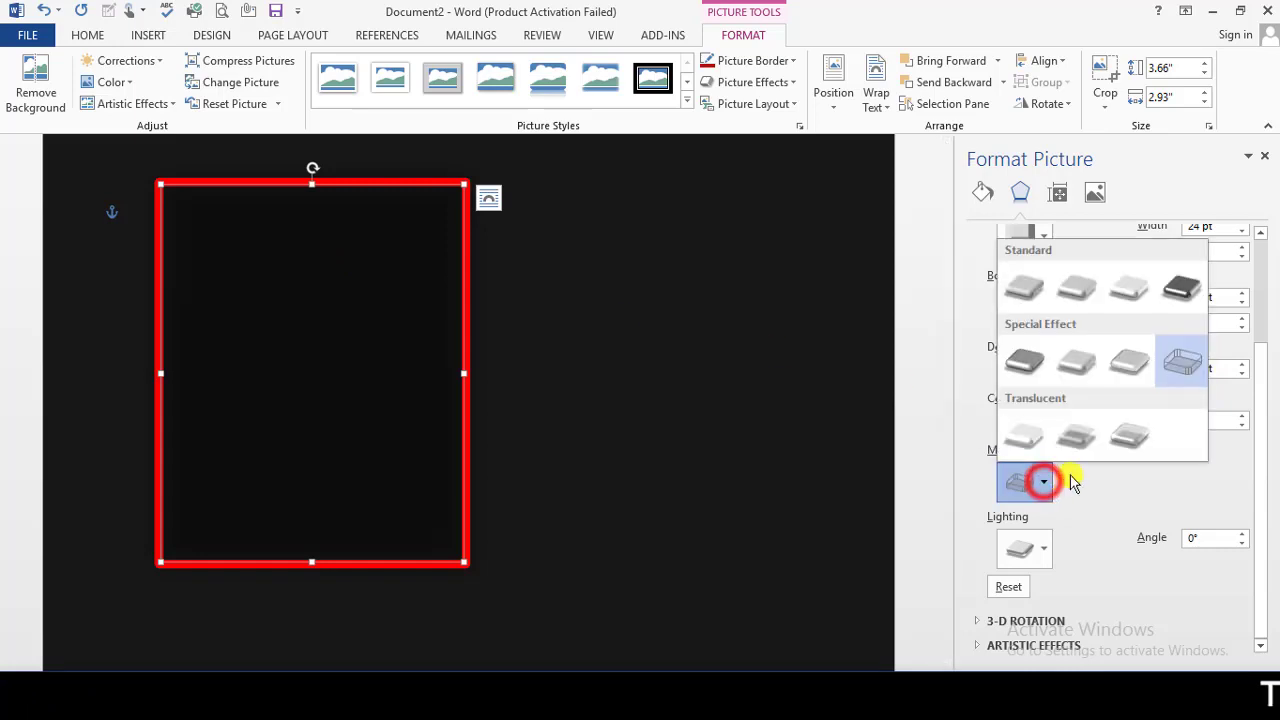
left_click(1186, 290)
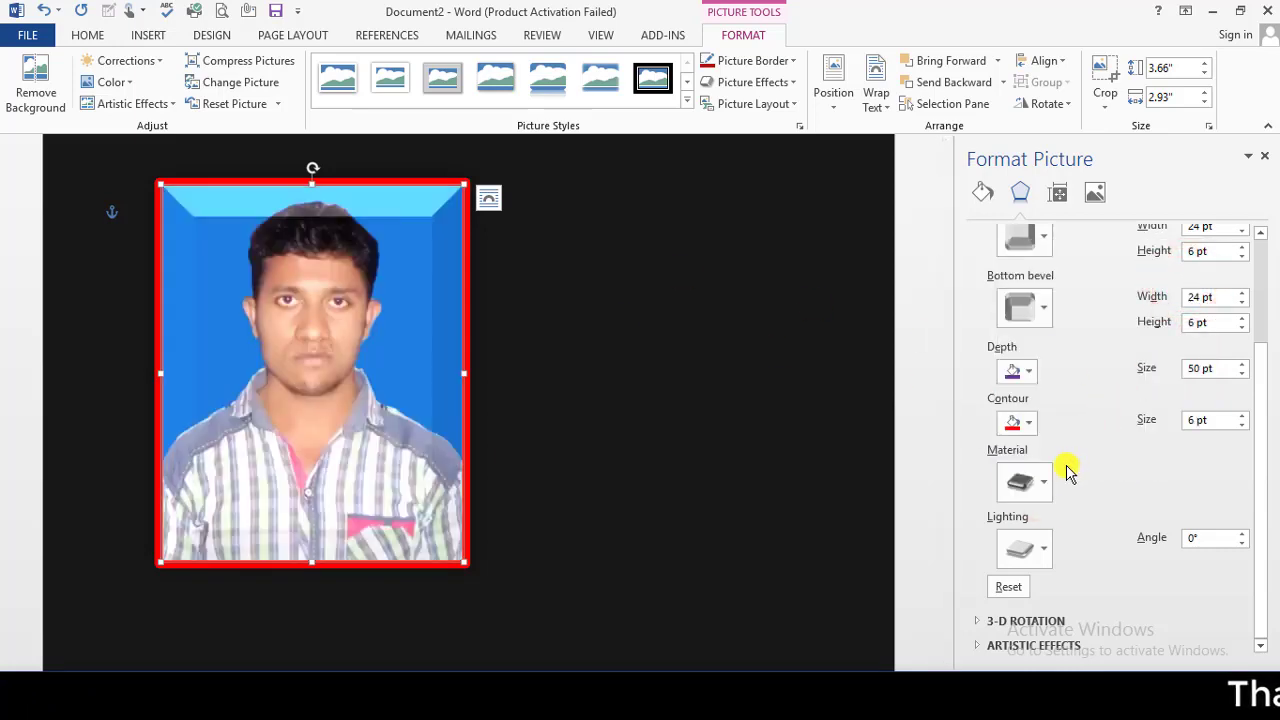
left_click(1040, 484)
left_click(1129, 288)
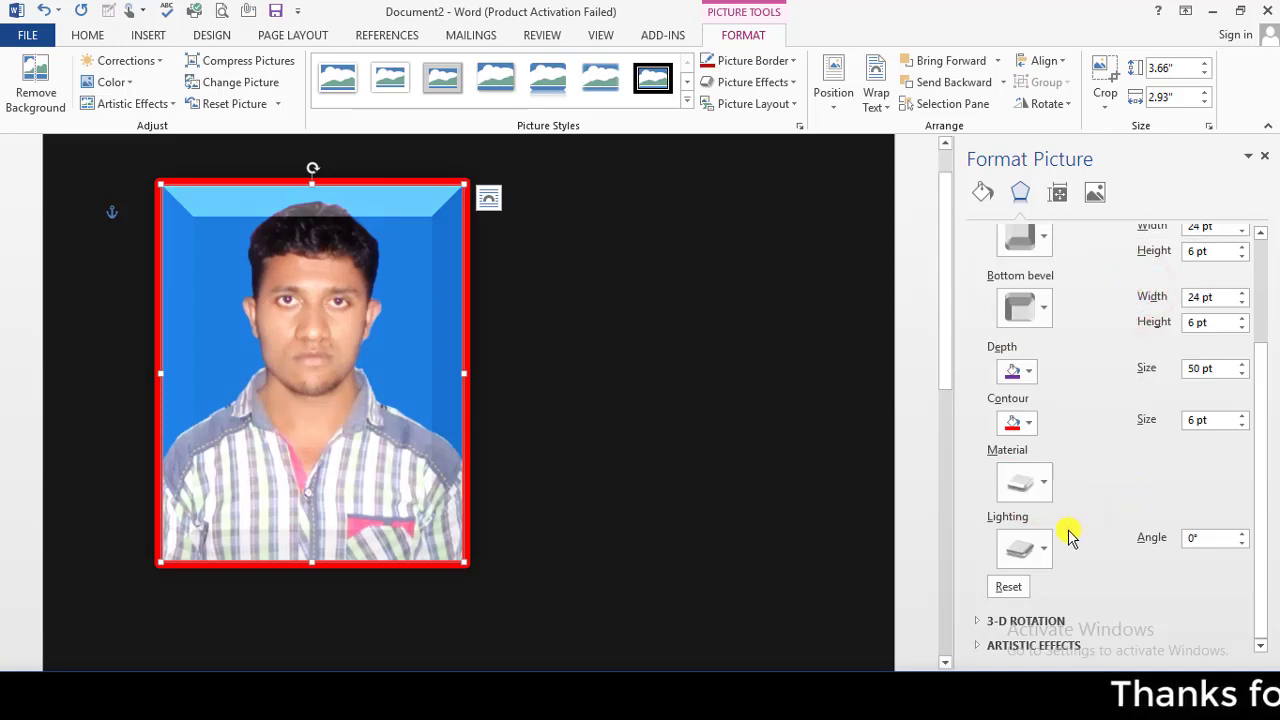
Try several Neutral lighting presets, then apply a Special lighting preset with shaded edges
left_click(1022, 550)
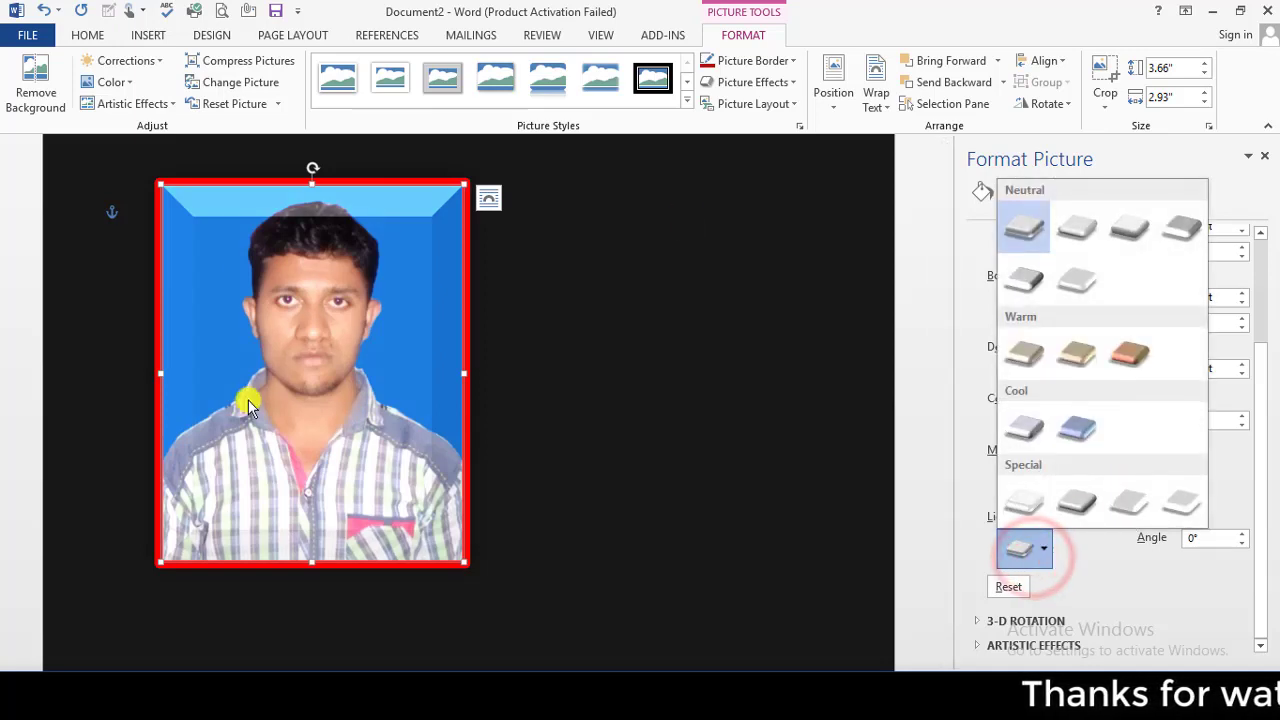
left_click(1077, 230)
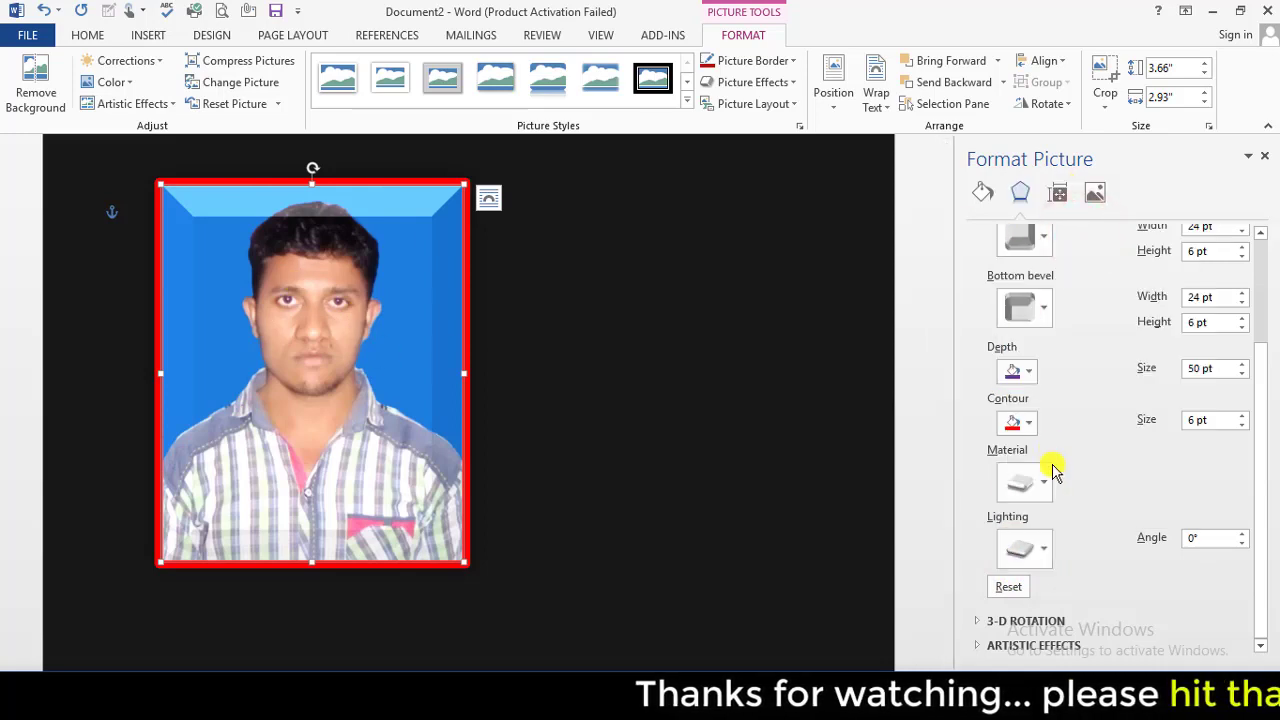
left_click(1043, 549)
left_click(1074, 282)
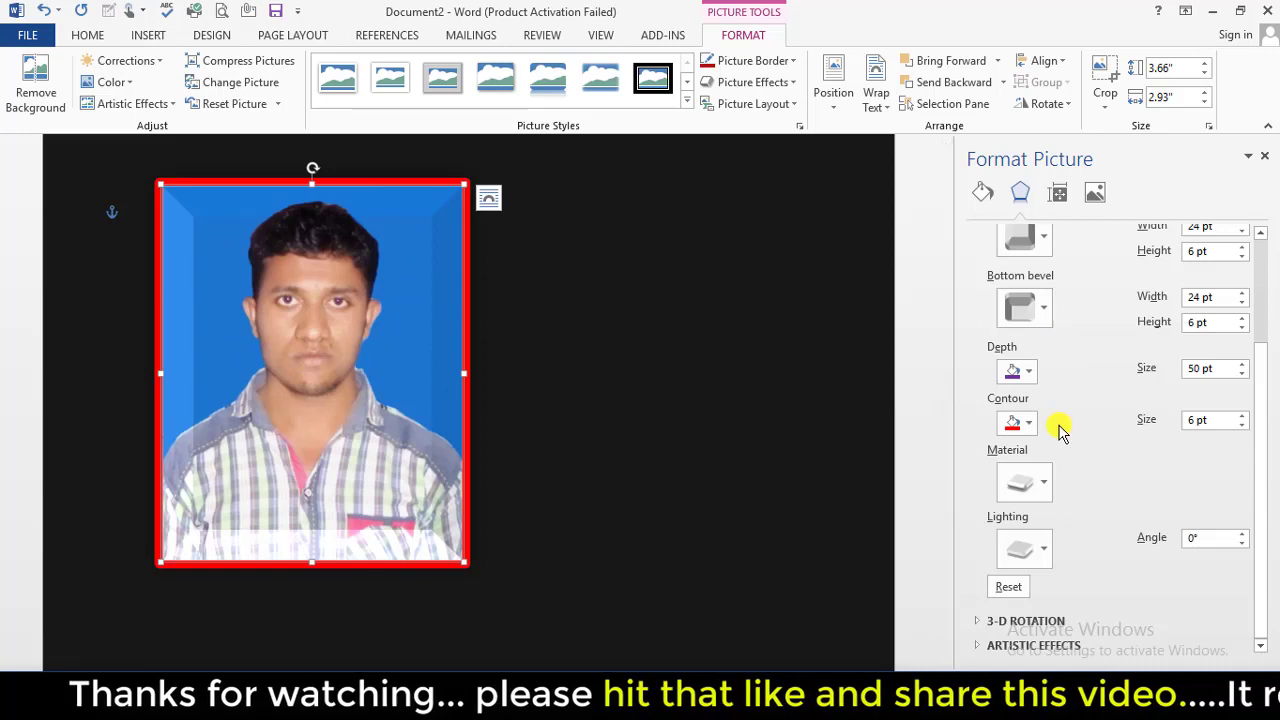
left_click(1046, 547)
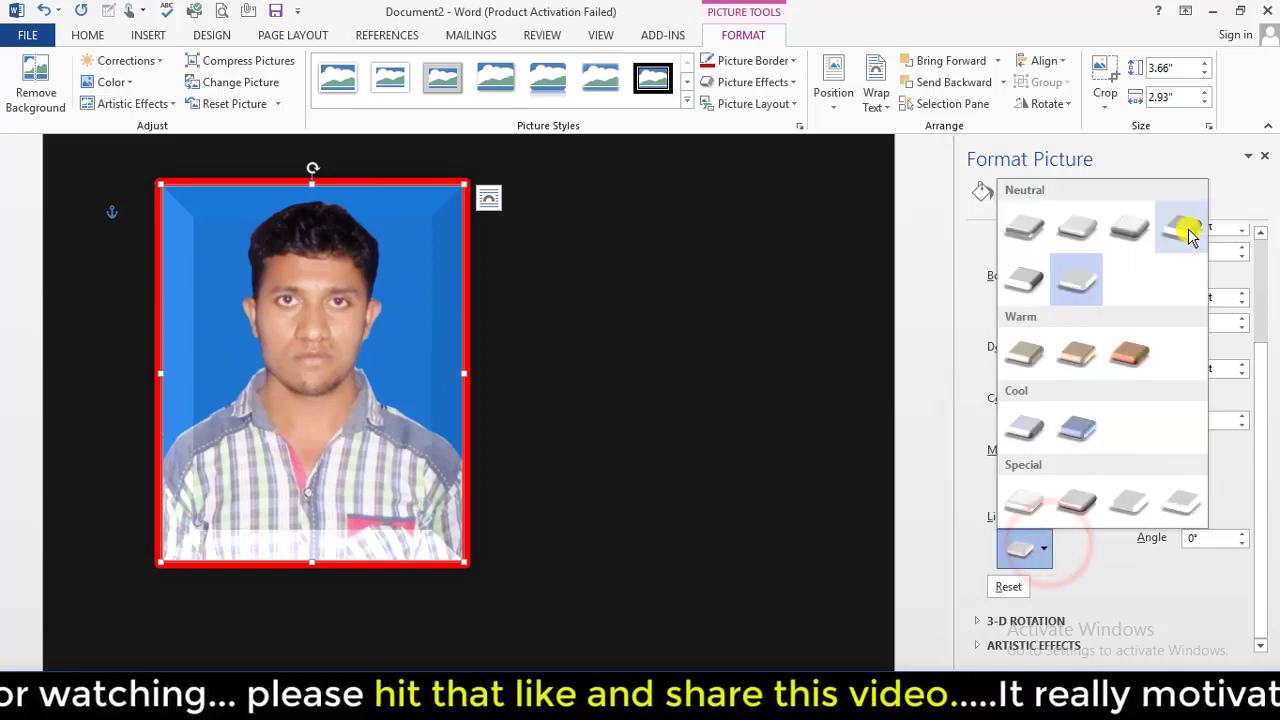
left_click(1188, 228)
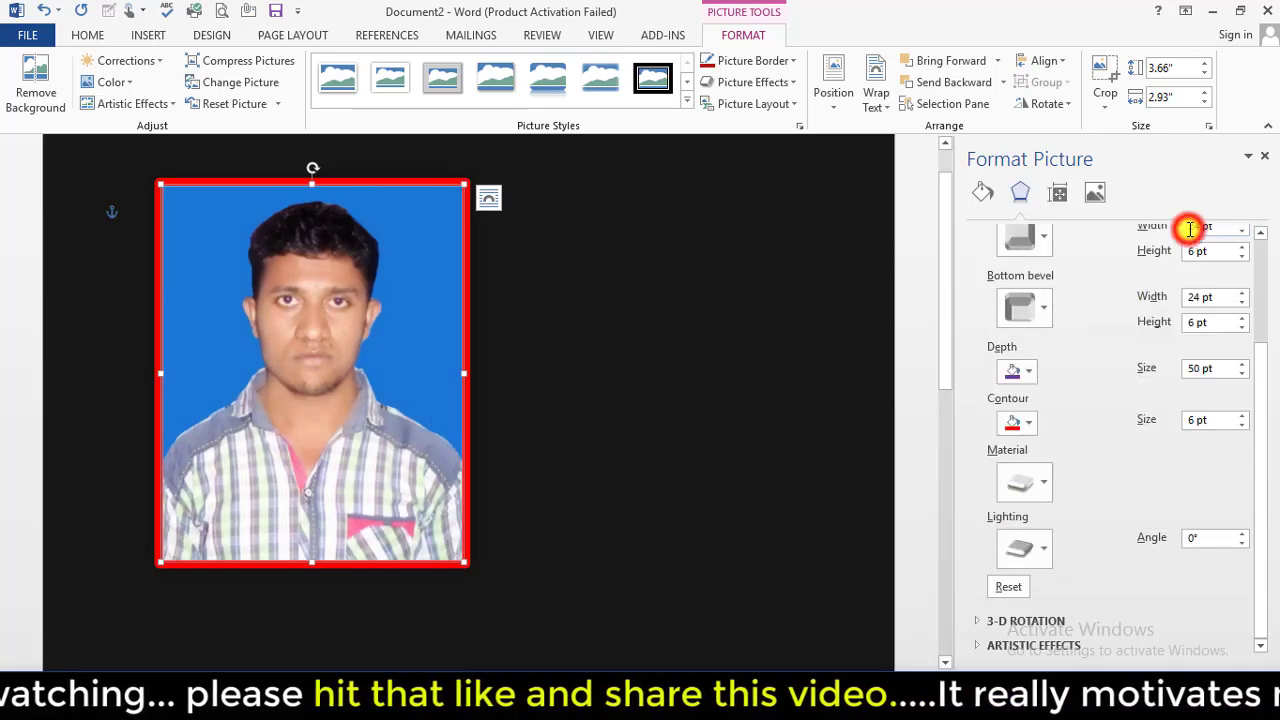
left_click(1040, 556)
left_click(1130, 503)
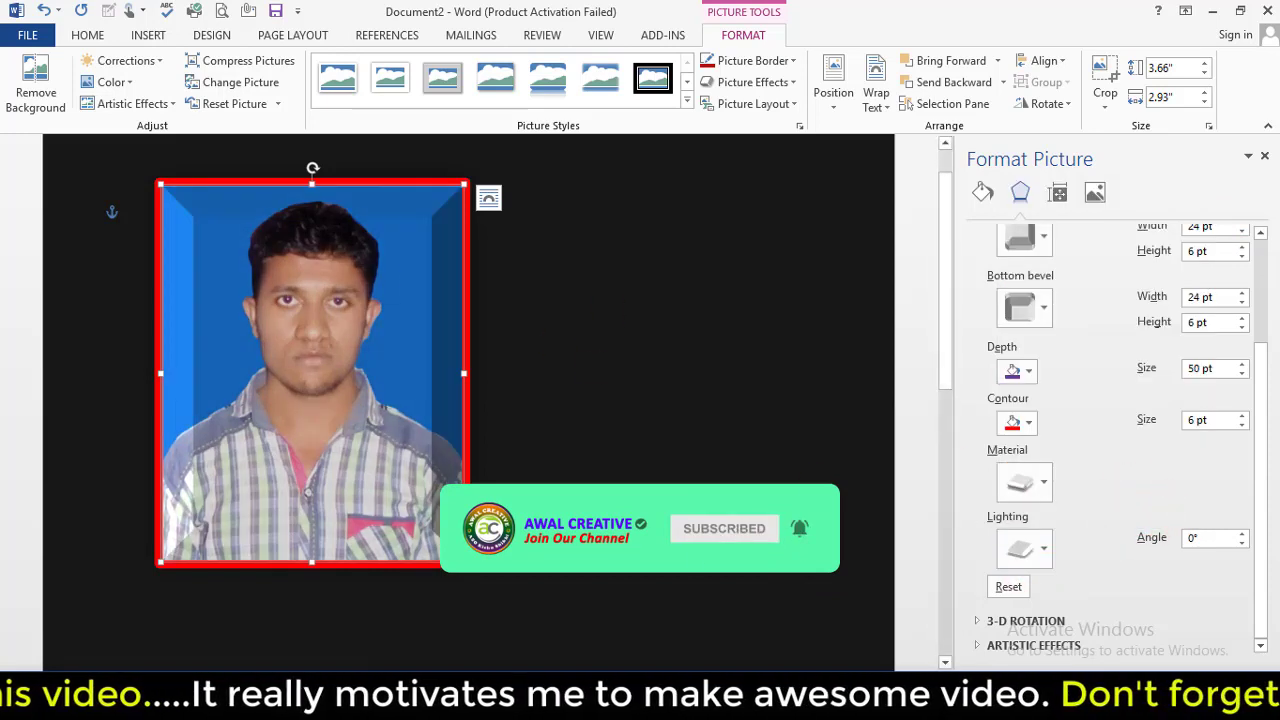
Set the 3-D lighting angle to 90°
scroll(1218, 548, "up", 1)
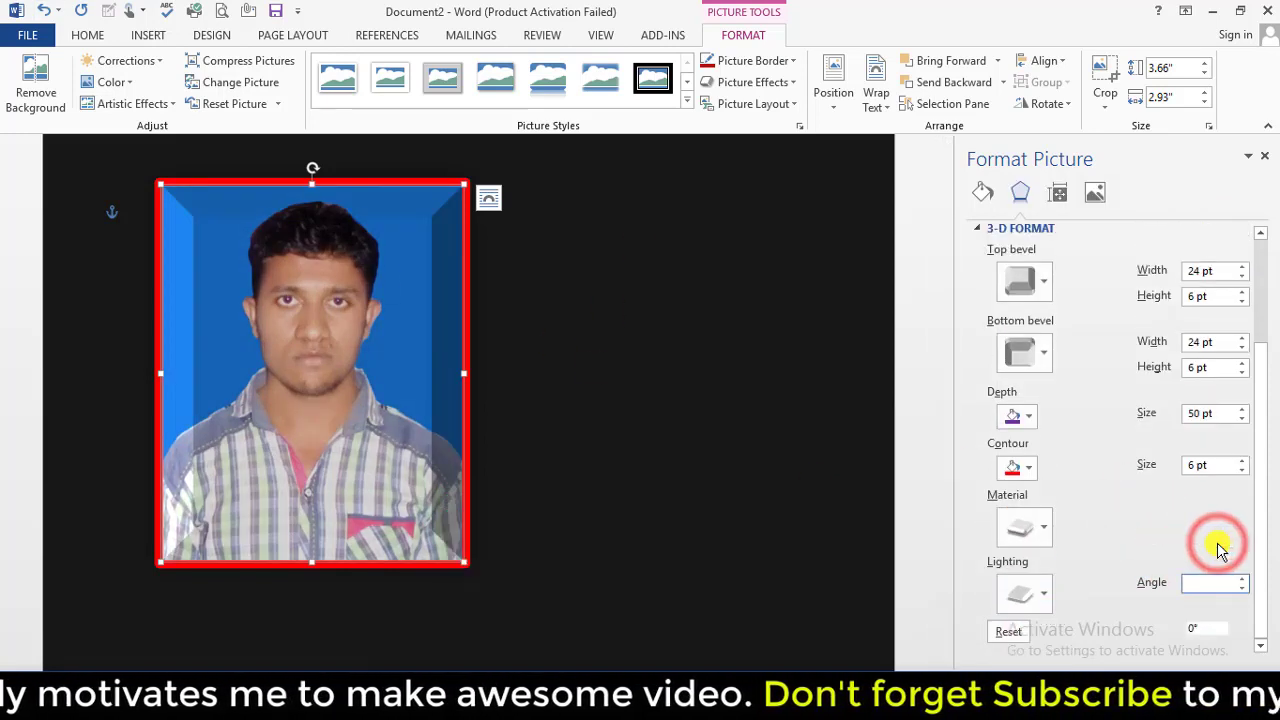
scroll(1218, 548, "up", 2)
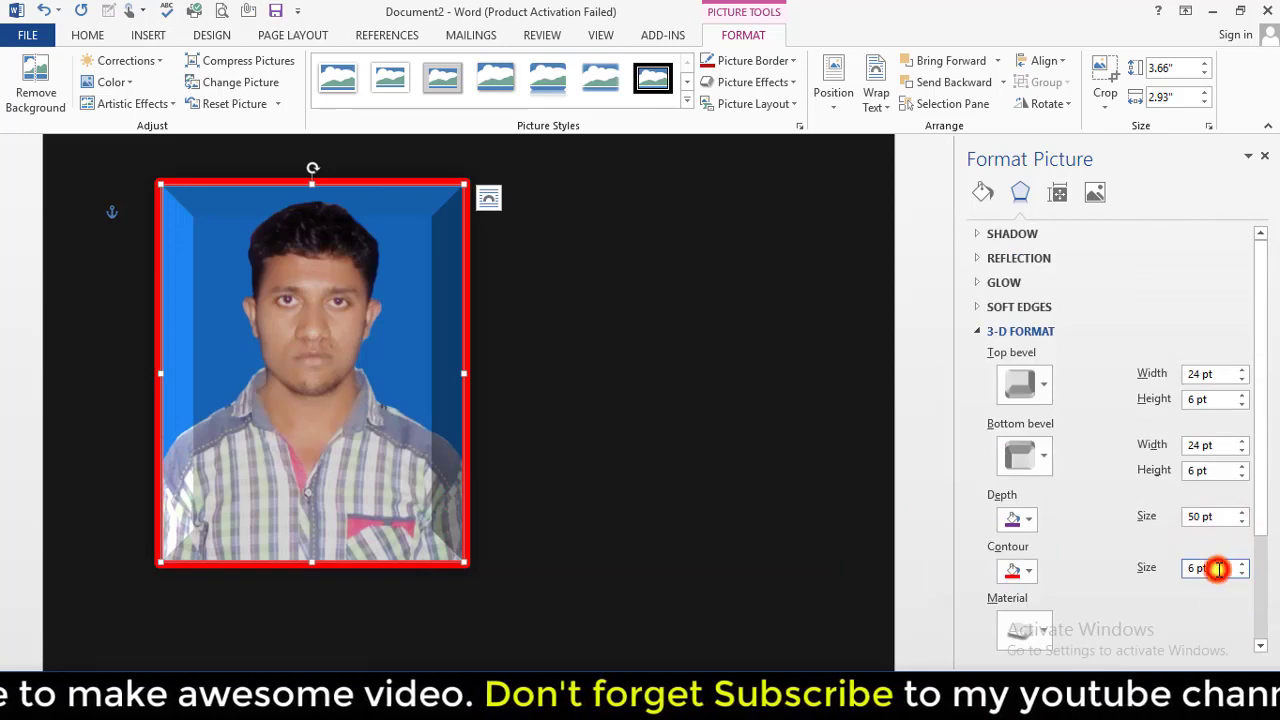
scroll(1218, 568, "down", 3)
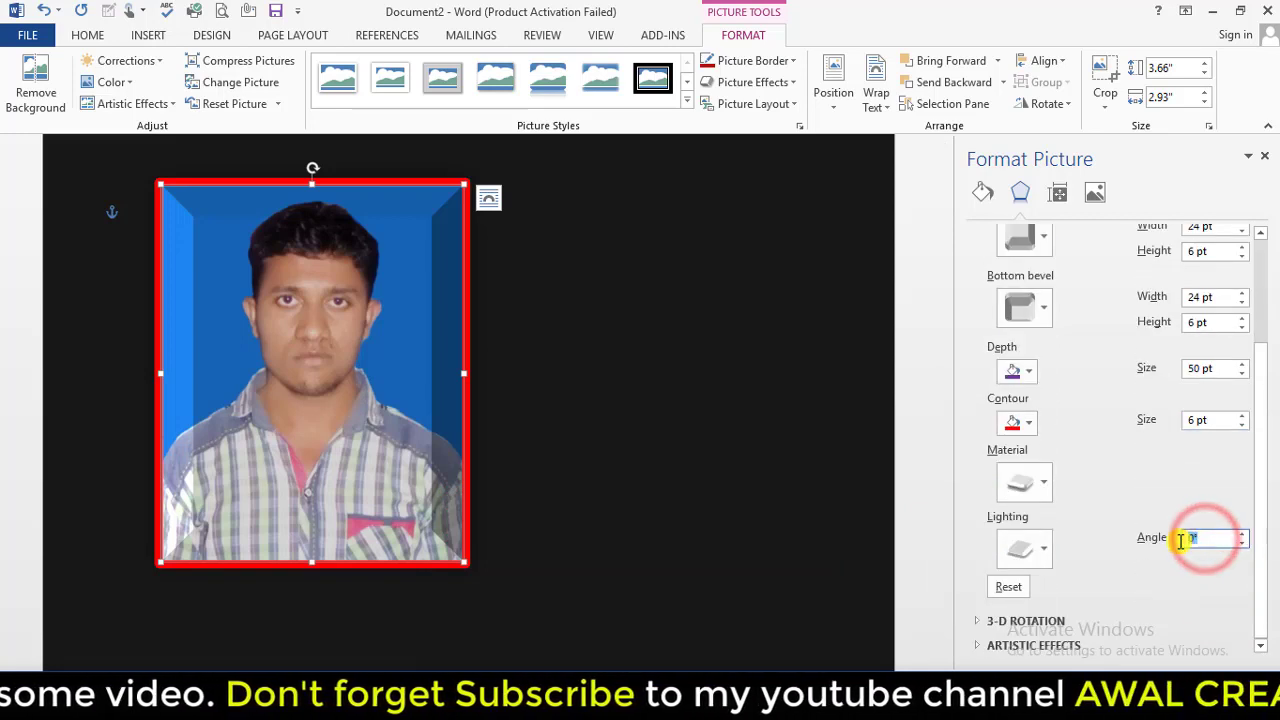
type("5")
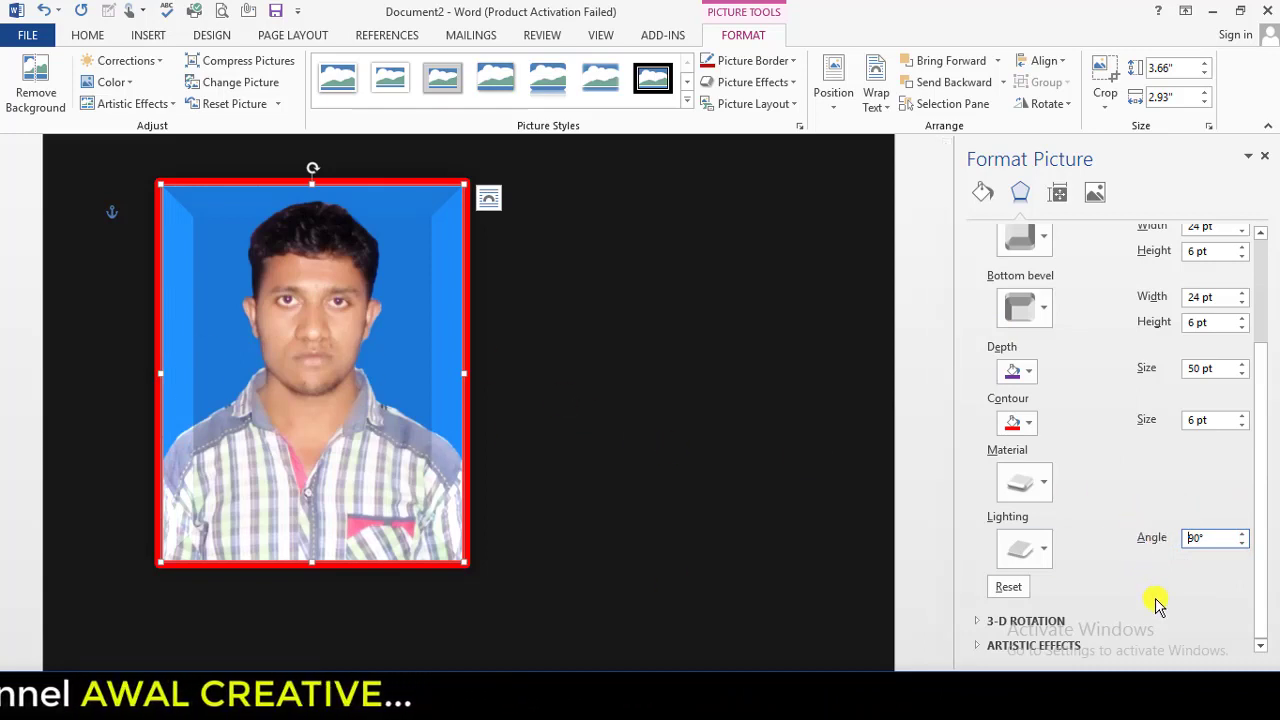
scroll(1120, 543, "up", 2)
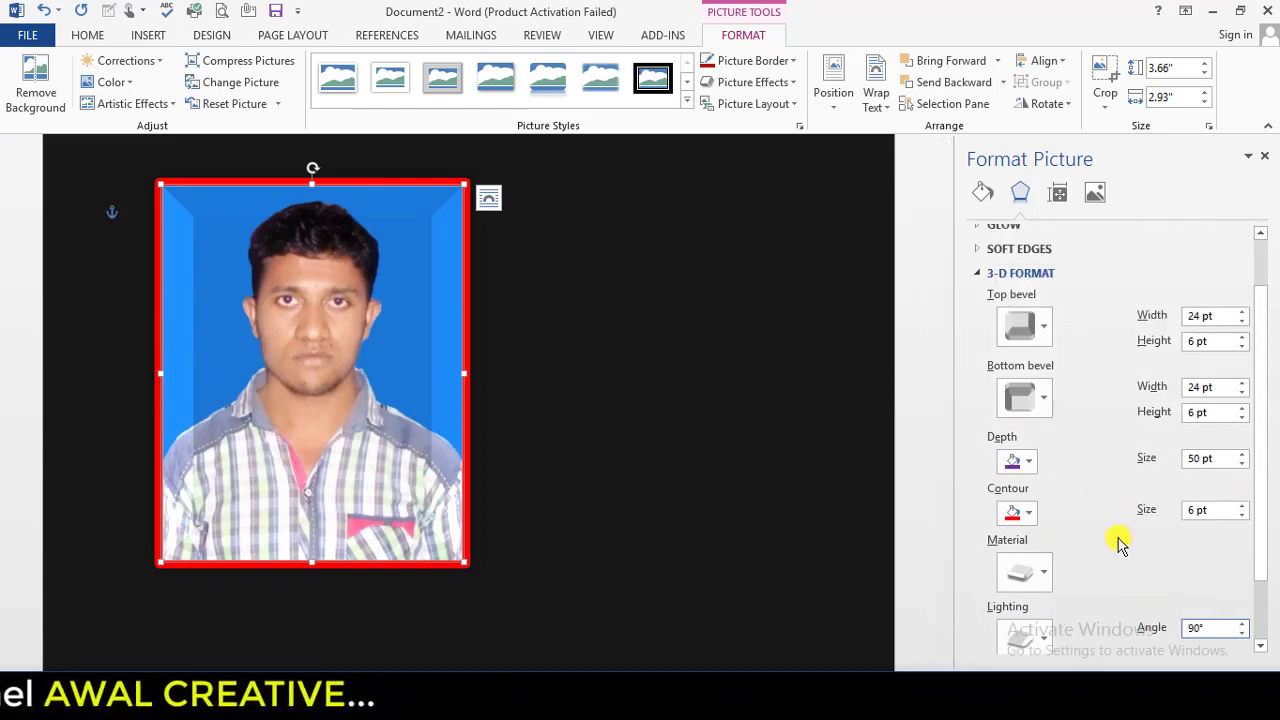
left_click(798, 84)
left_click(814, 116)
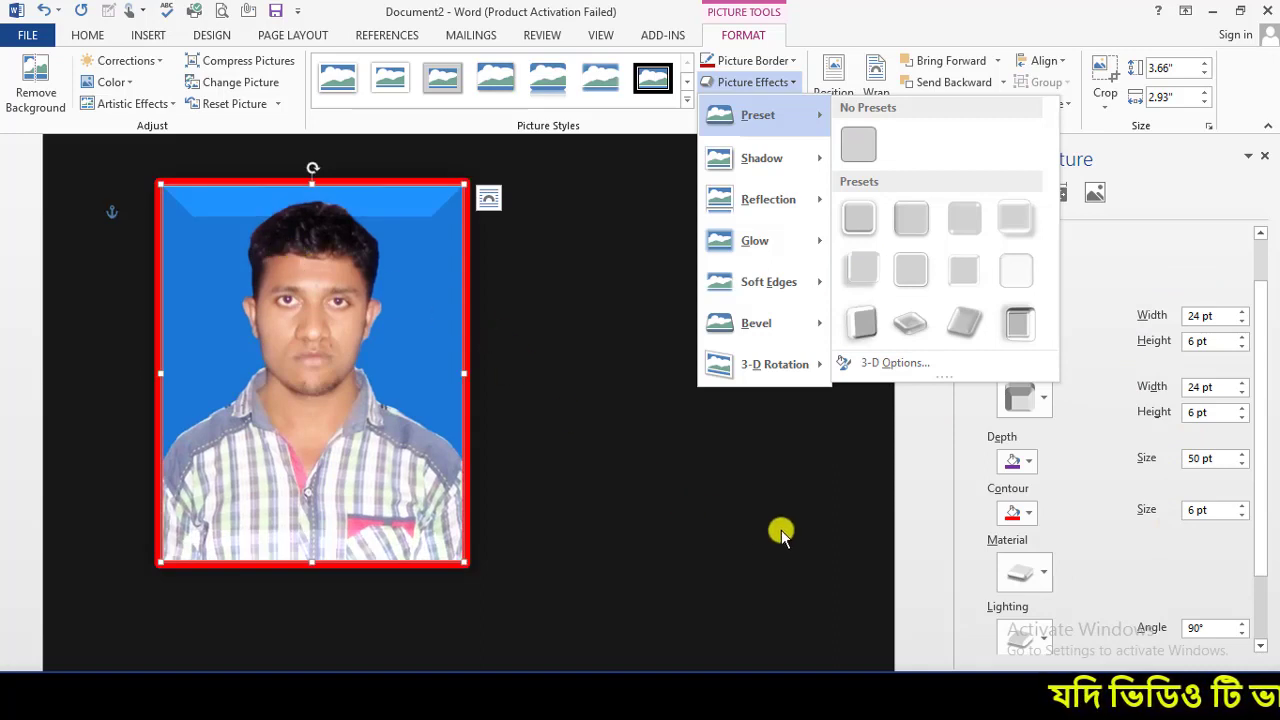
left_click(686, 450)
scroll(1080, 343, "up", 1)
scroll(1122, 372, "down", 3)
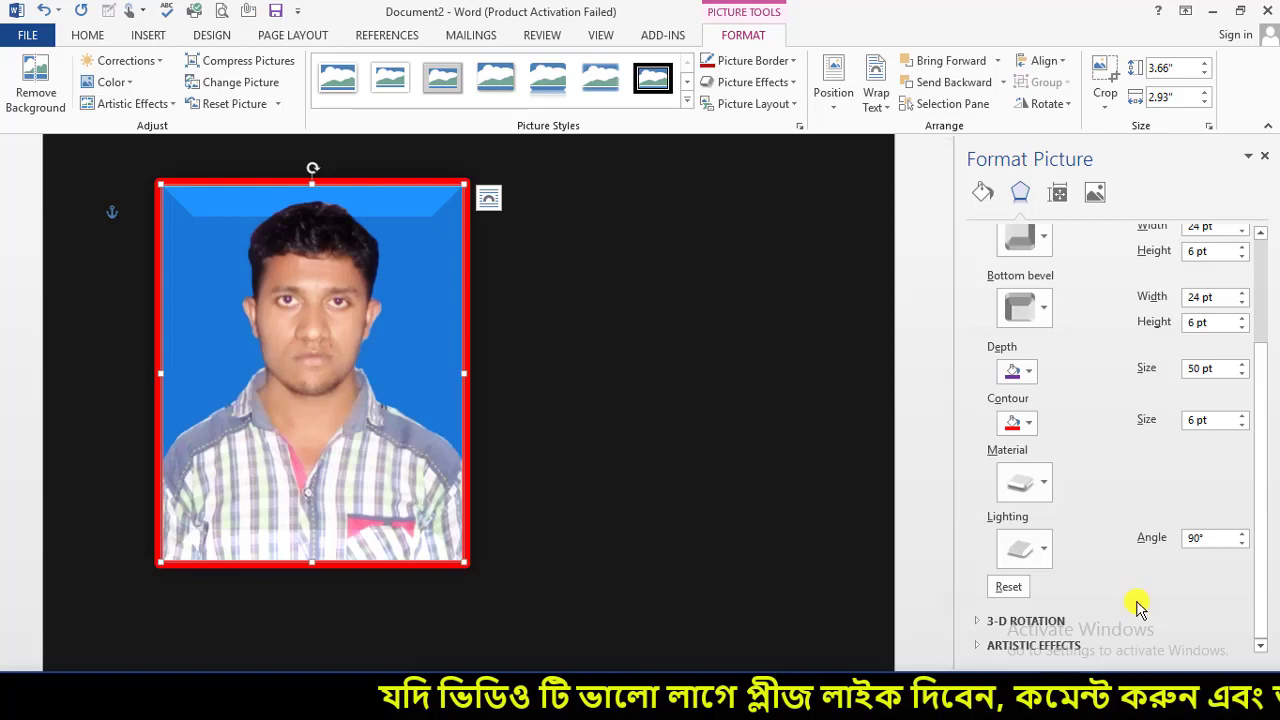
Reset the photo's 3-D format to flat and drag it toward the page centre
left_click(1010, 588)
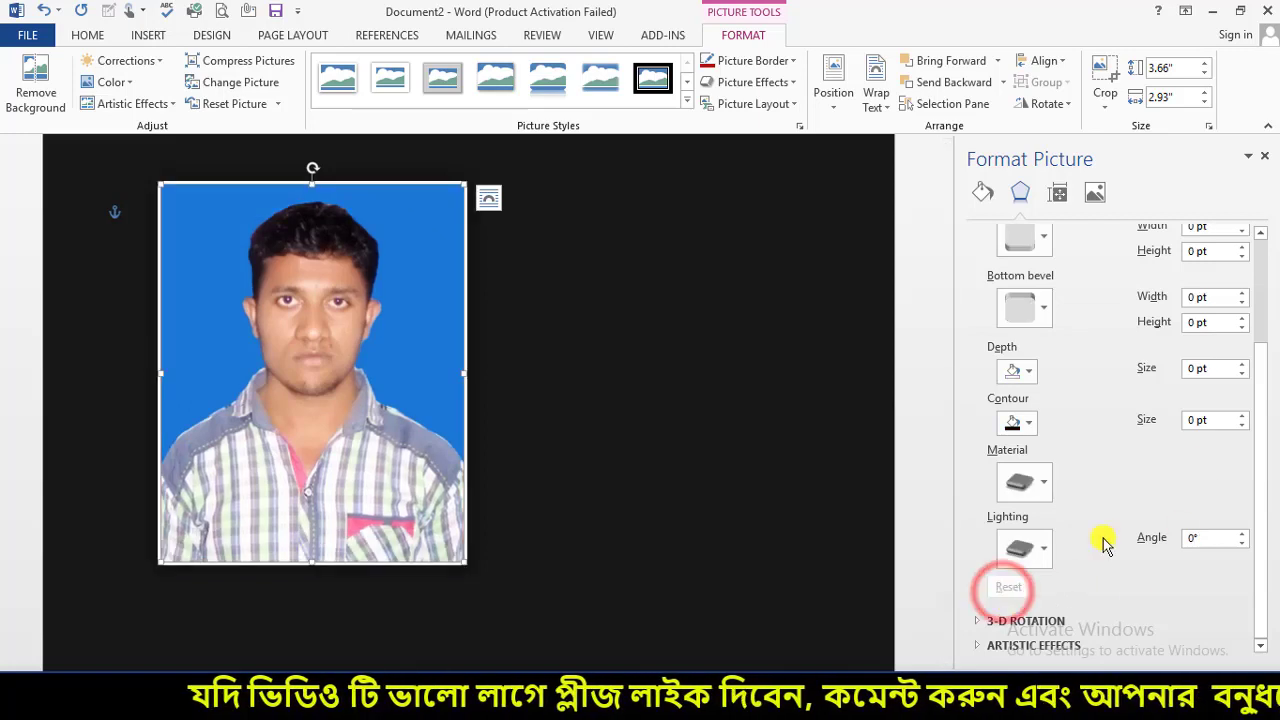
left_click_drag(368, 310, 512, 330)
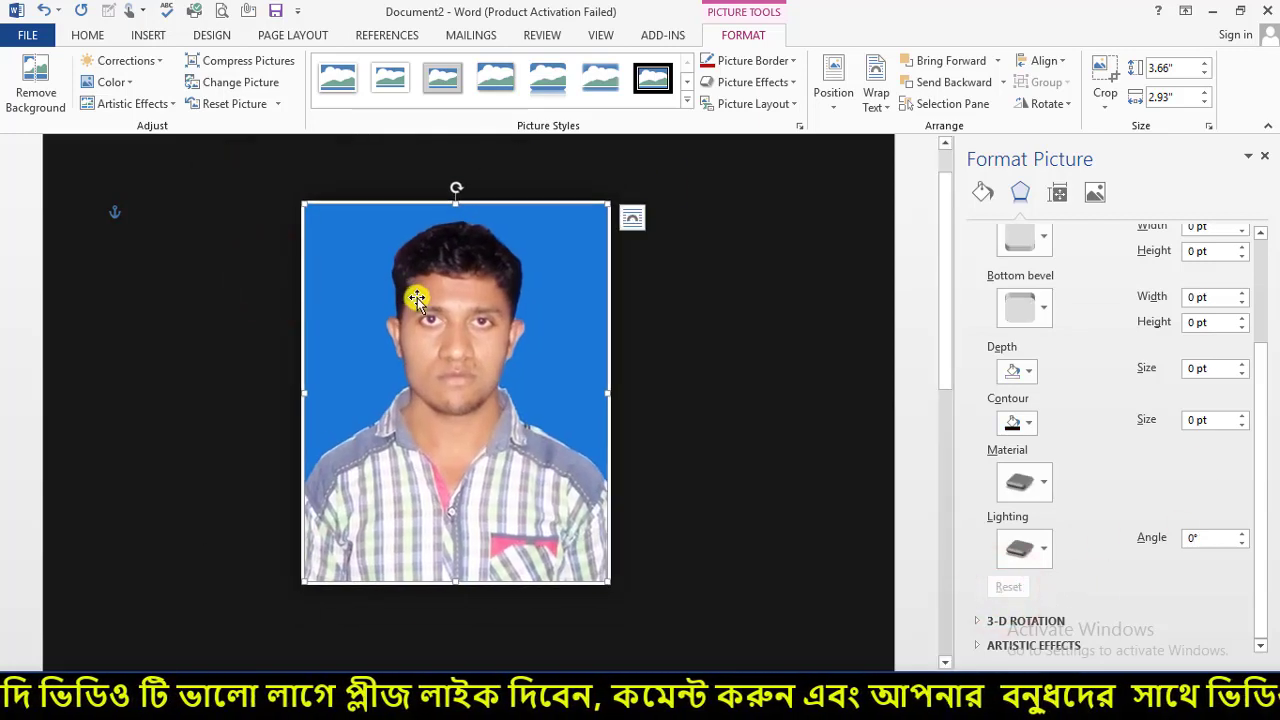
scroll(1090, 418, "up", 3)
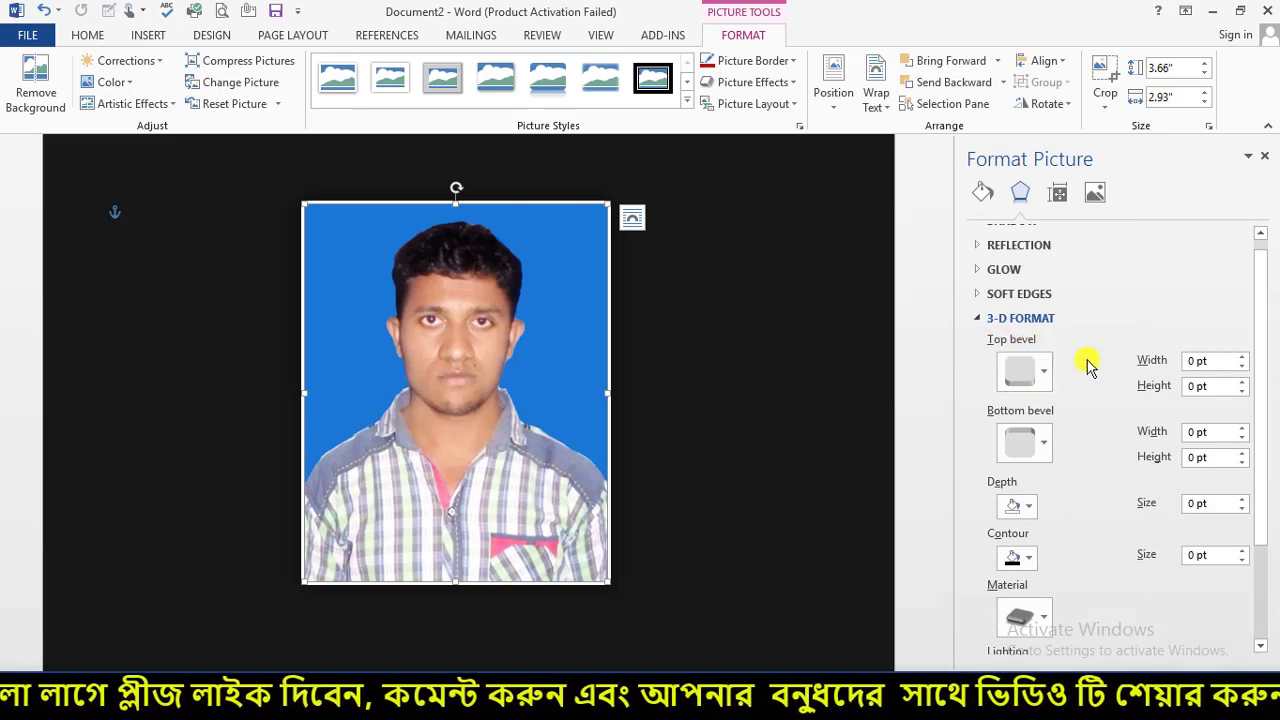
scroll(1026, 463, "down", 1)
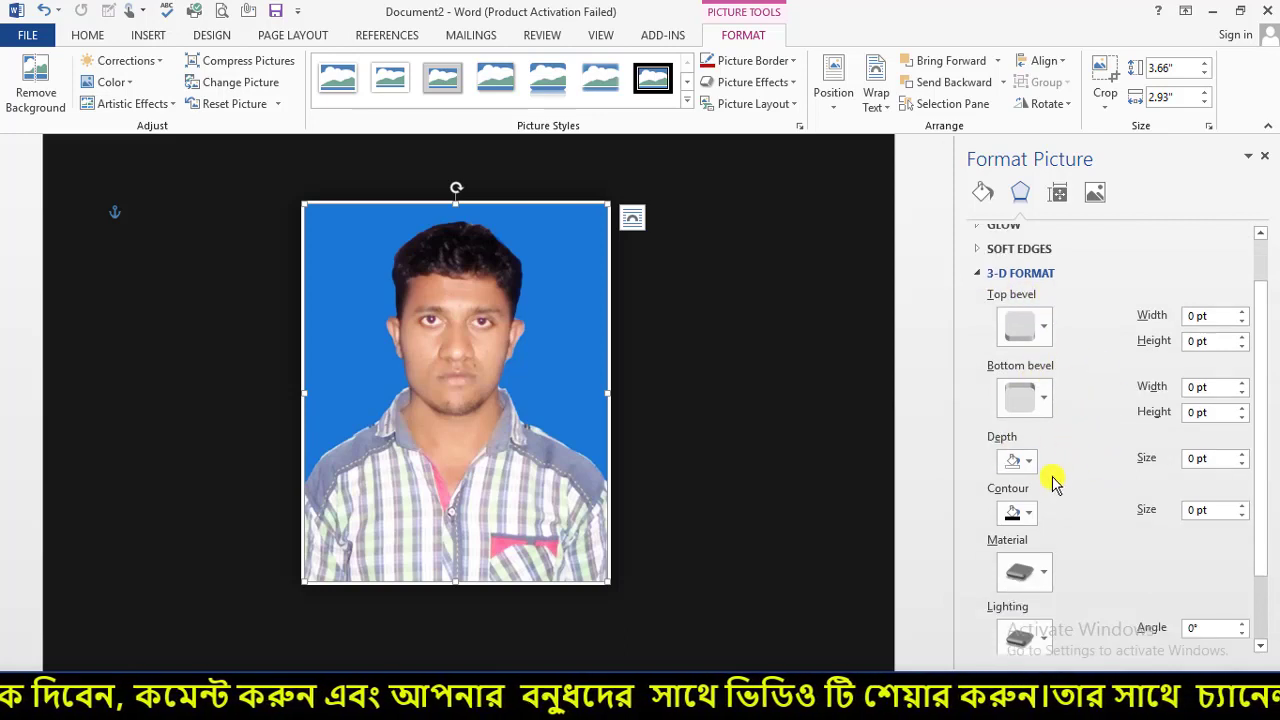
scroll(1025, 500, "down", 2)
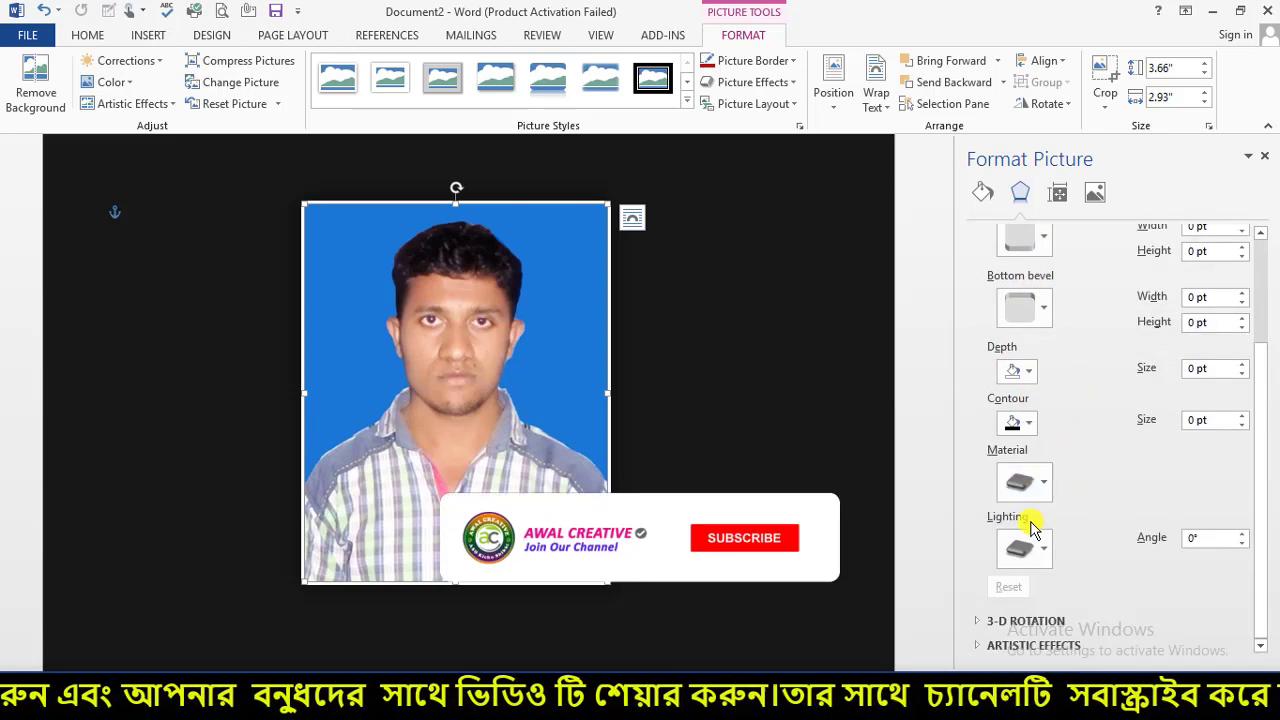
scroll(1210, 485, "up", 2)
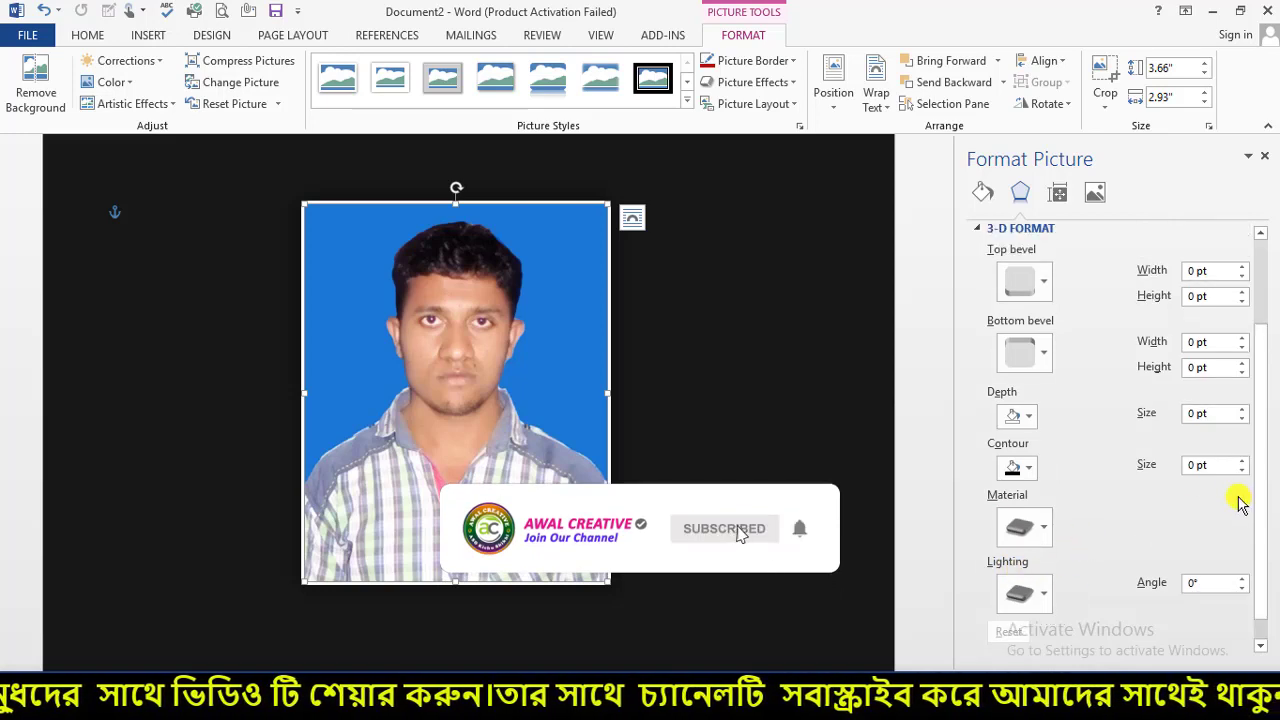
left_click_drag(520, 348, 507, 367)
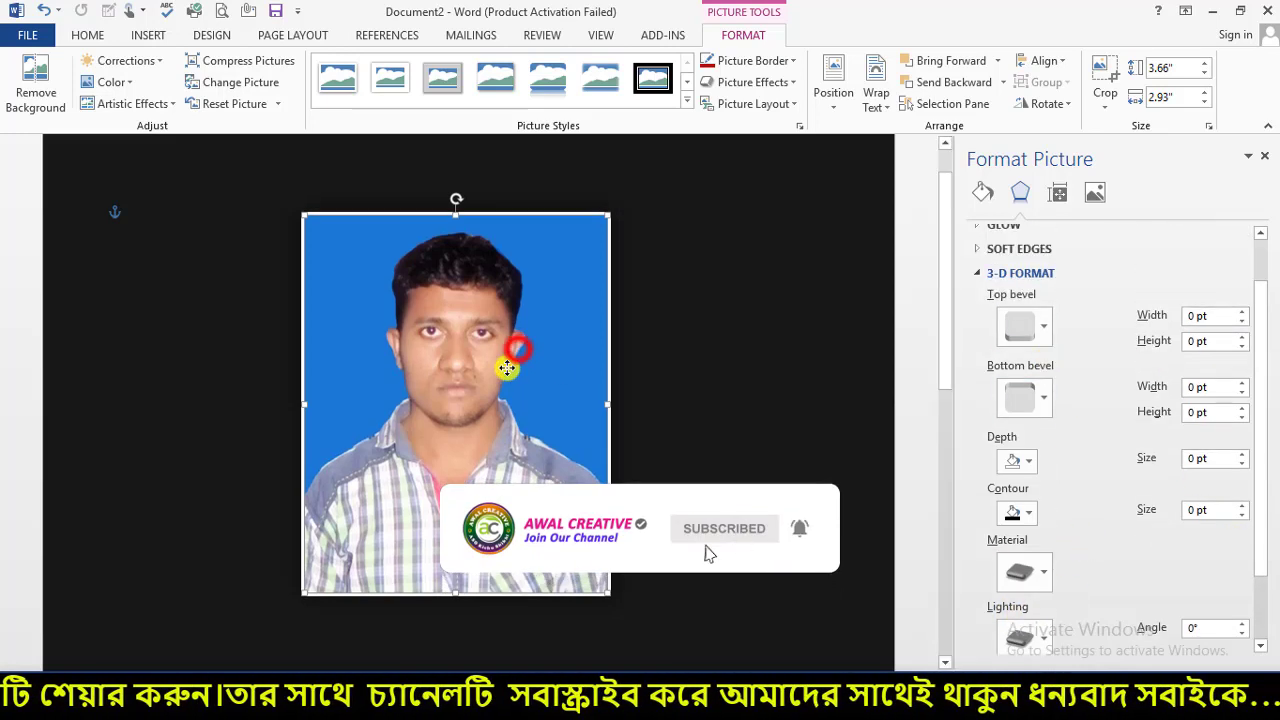